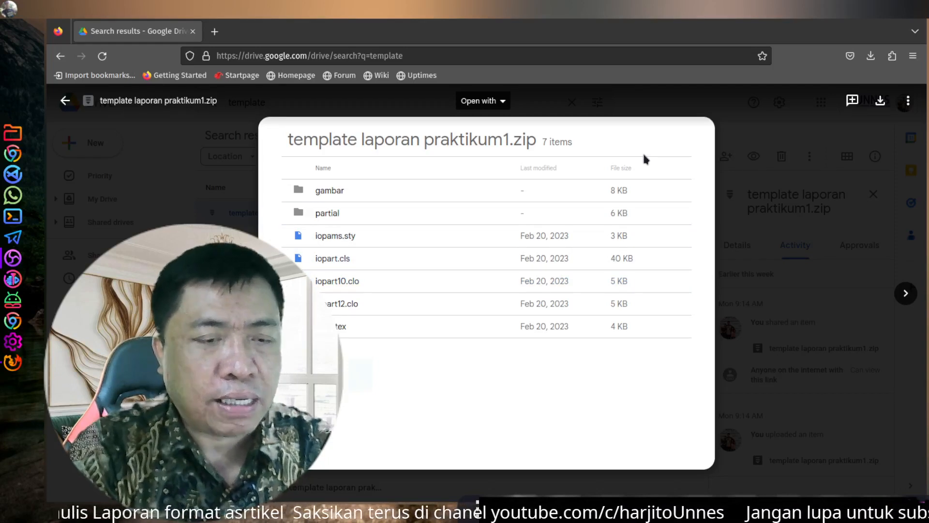
Download the archive template laporan praktikum1.zip from Google Drive
{"action": "left_click", "coordinate": [879, 104]}
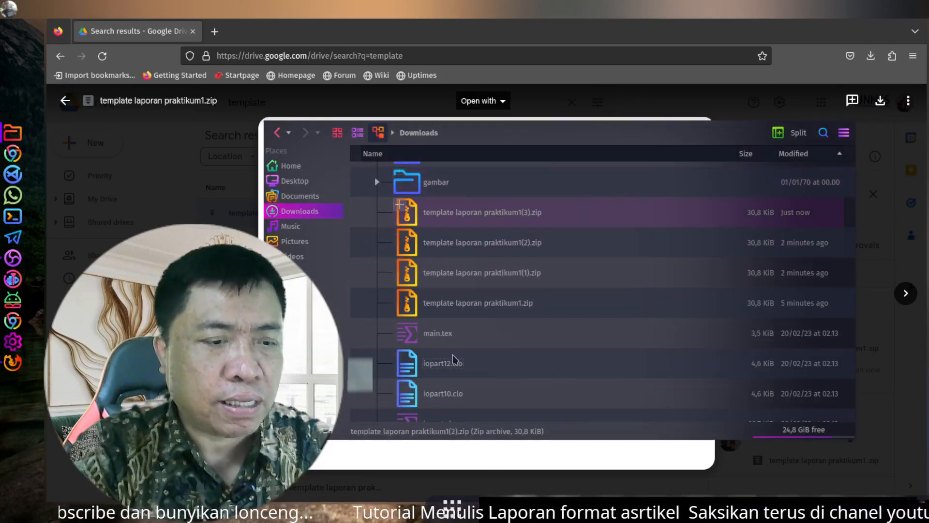
{"action": "right_click", "coordinate": [452, 343]}
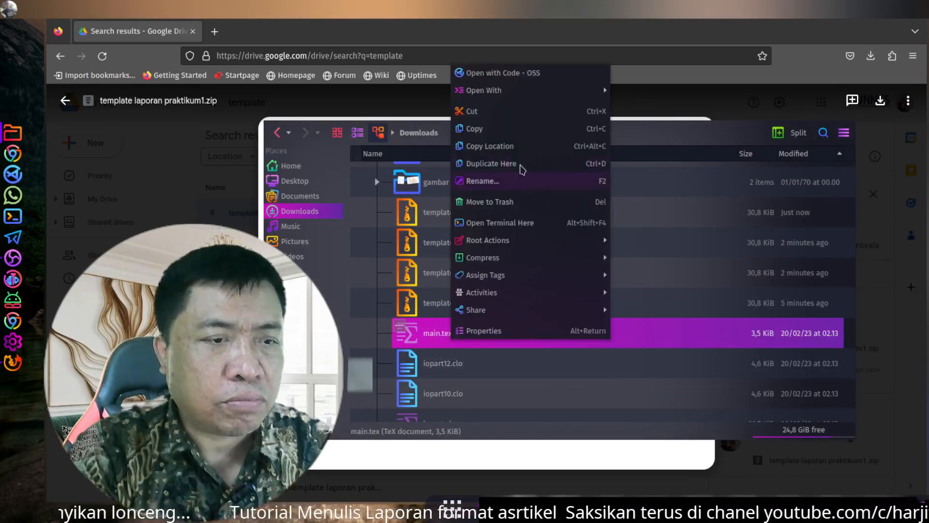
{"action": "mouse_move", "coordinate": [517, 97]}
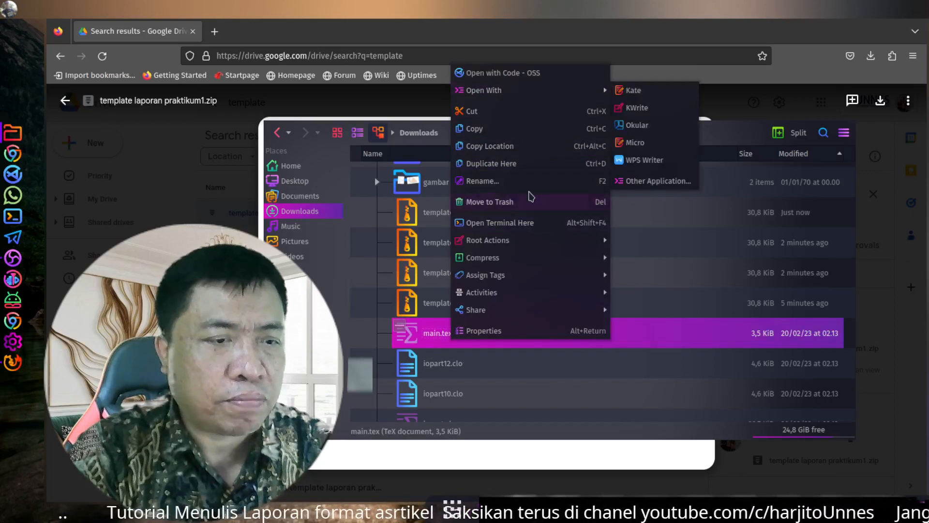
{"action": "left_click", "coordinate": [490, 386]}
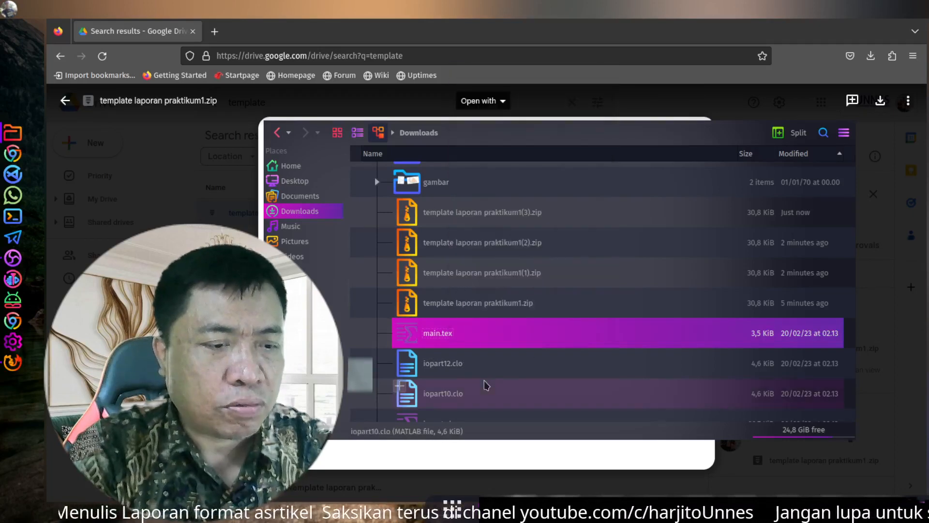
Create a new folder named template inside Downloads in the file manager
{"action": "right_click", "coordinate": [485, 376]}
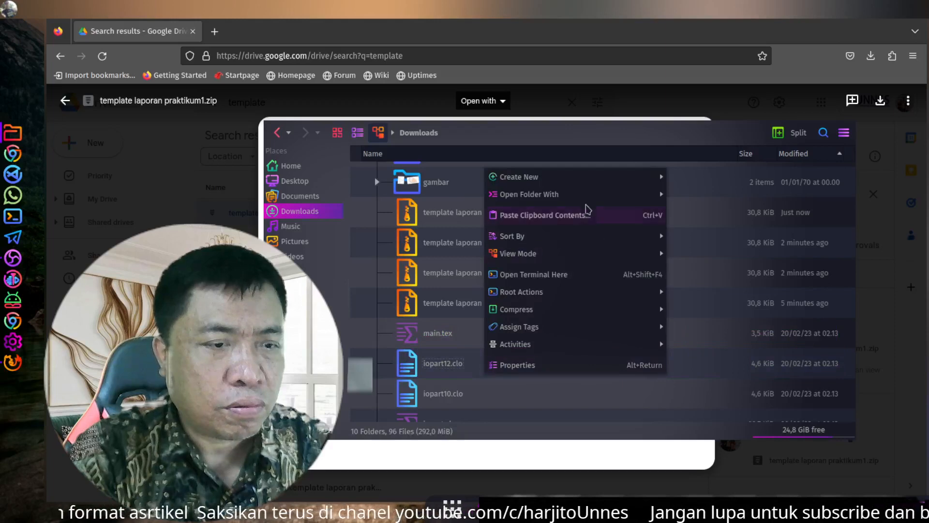
{"action": "mouse_move", "coordinate": [572, 177]}
{"action": "left_click", "coordinate": [705, 177]}
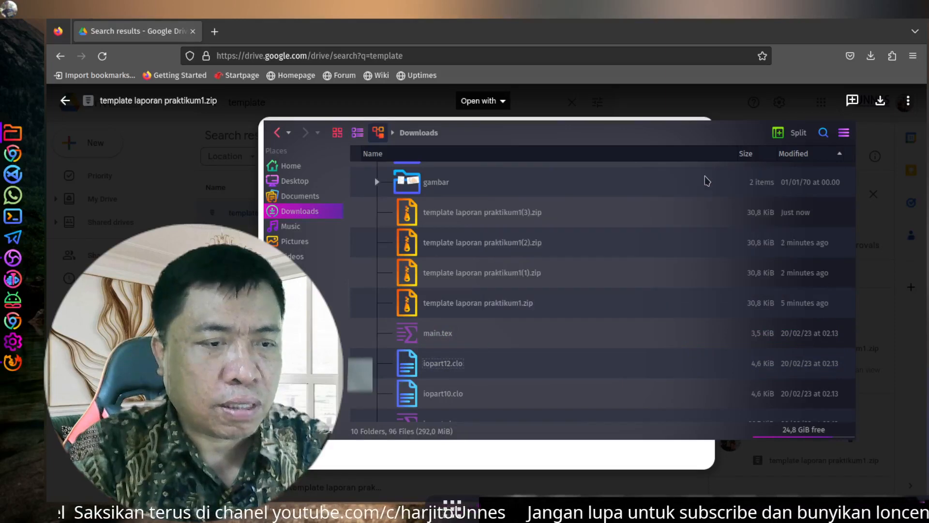
{"action": "type", "text": "template"}
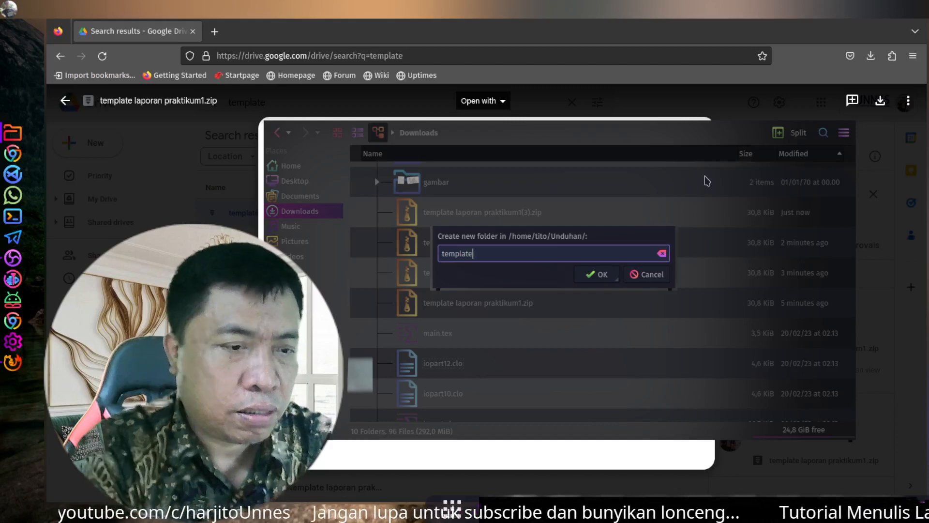
{"action": "key", "text": "Return"}
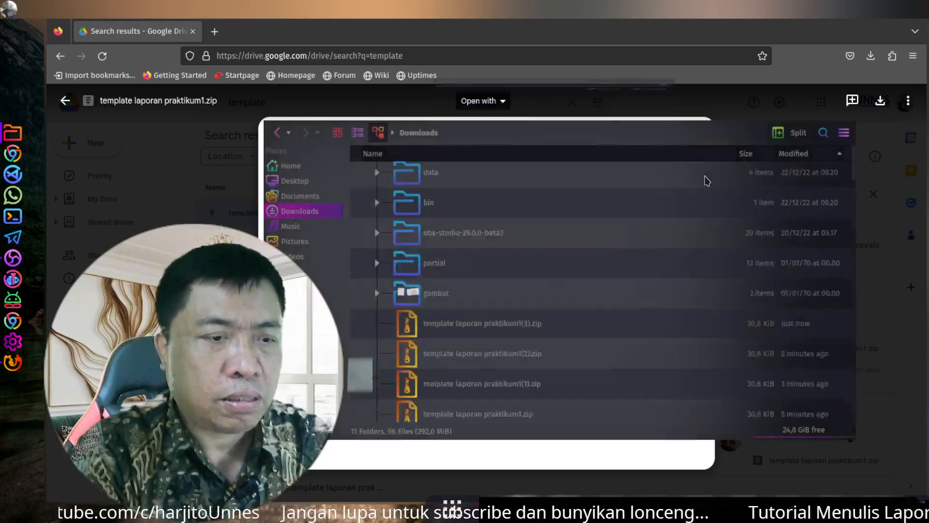
Extract the archive template laporan praktikum1.zip into the template folder in Downloads
{"action": "scroll", "coordinate": [484, 314], "scroll_direction": "down", "scroll_amount": 10}
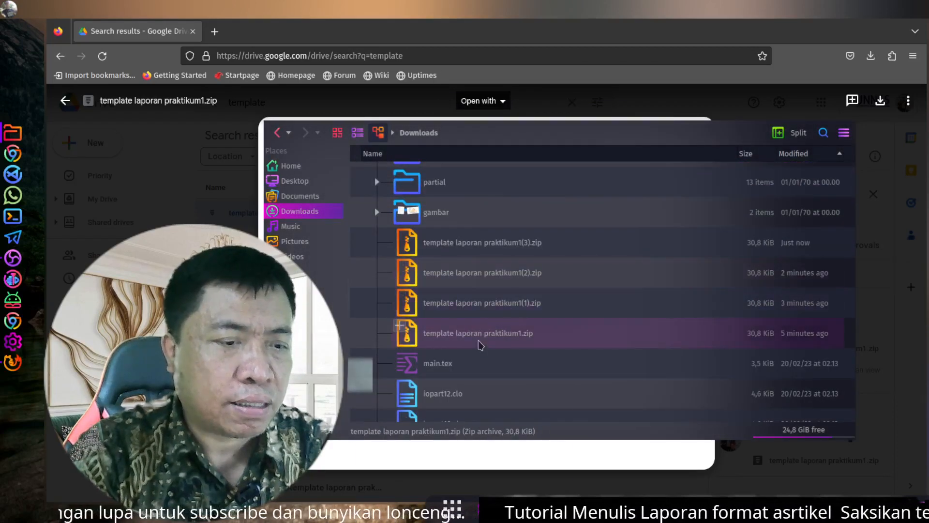
{"action": "right_click", "coordinate": [480, 344]}
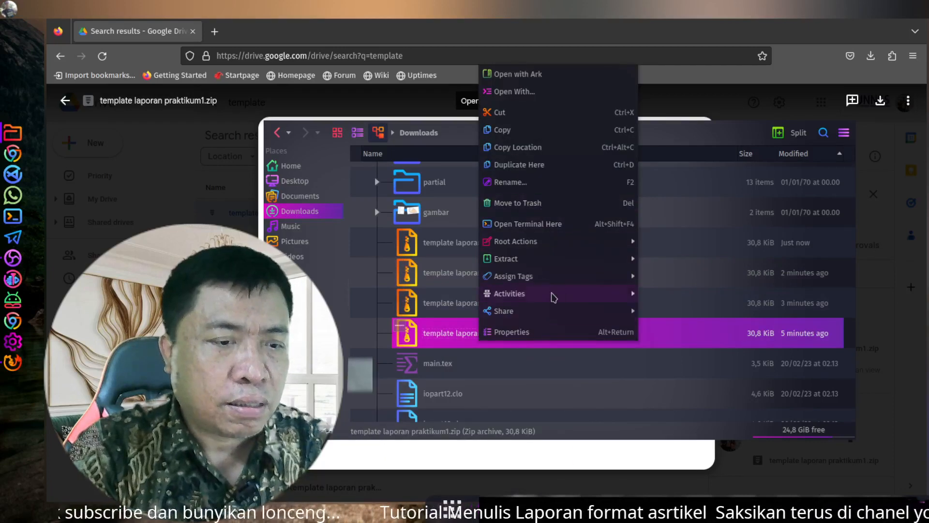
{"action": "mouse_move", "coordinate": [544, 263]}
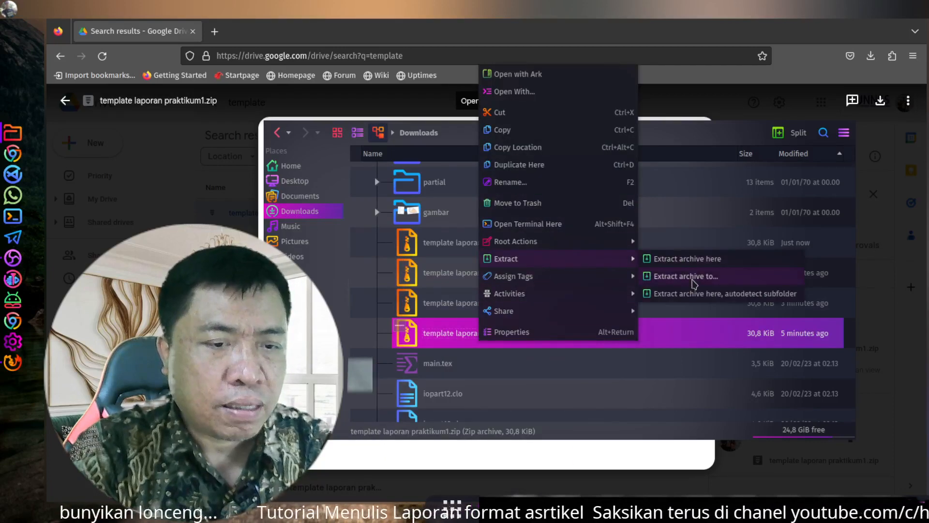
{"action": "left_click", "coordinate": [692, 279]}
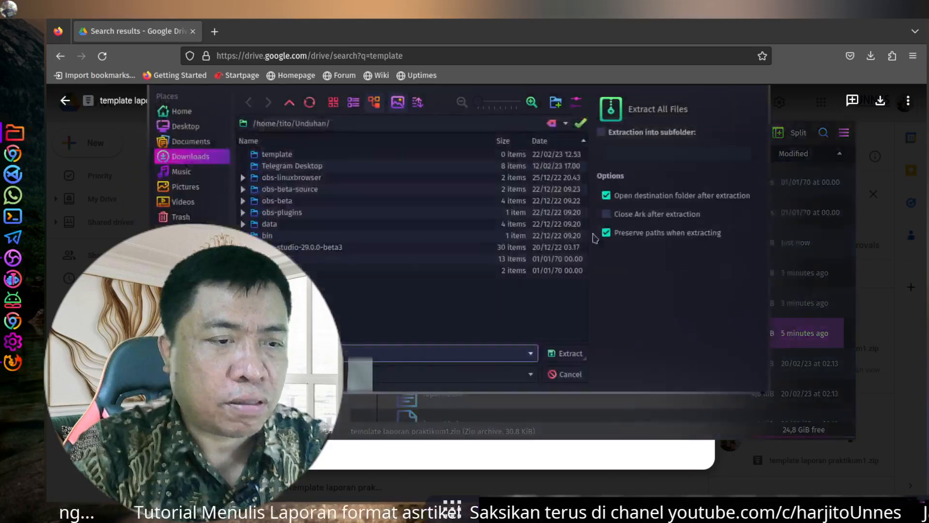
{"action": "double_click", "coordinate": [287, 156]}
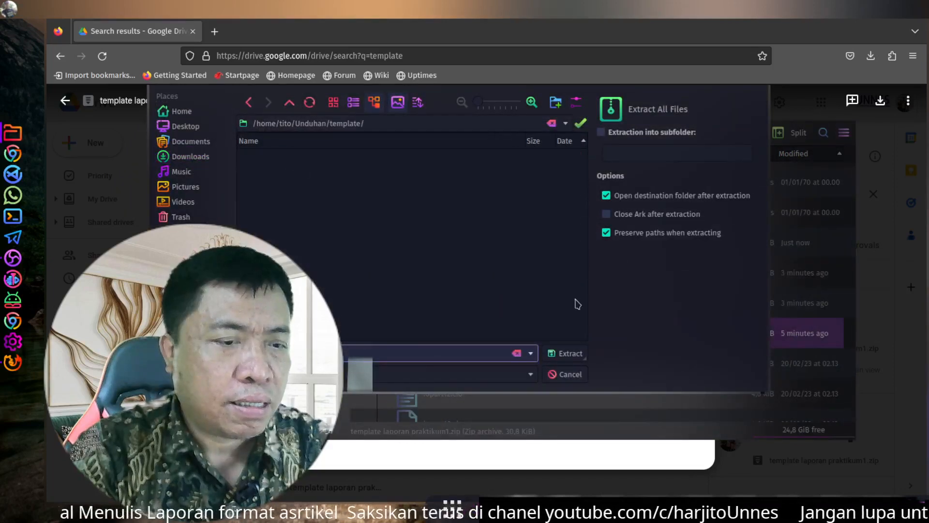
{"action": "left_click", "coordinate": [576, 356]}
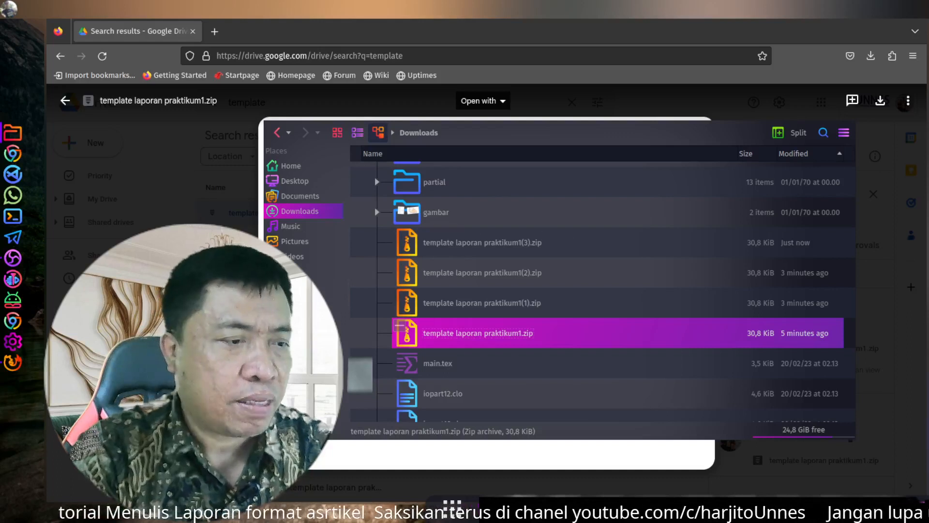
Open the website sharelatex.com in a new browser tab
{"action": "left_click", "coordinate": [215, 32]}
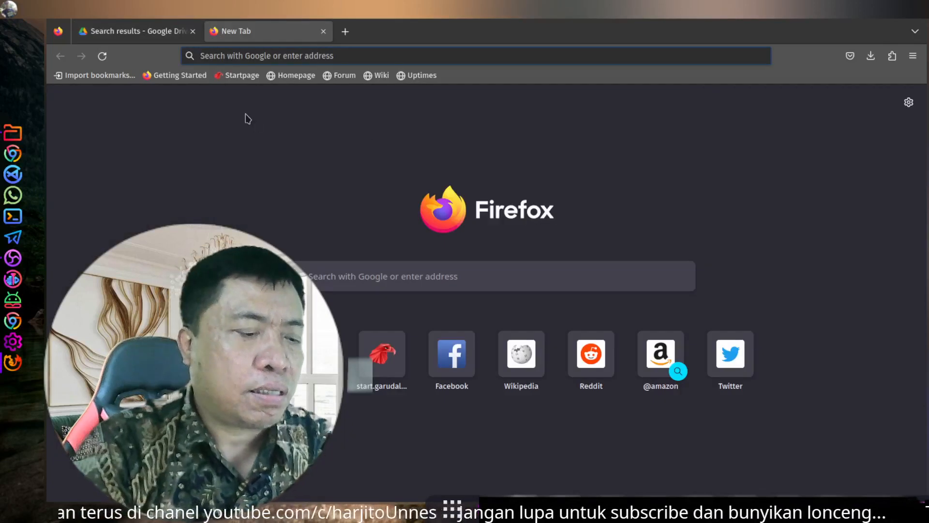
{"action": "type", "text": "sa"}
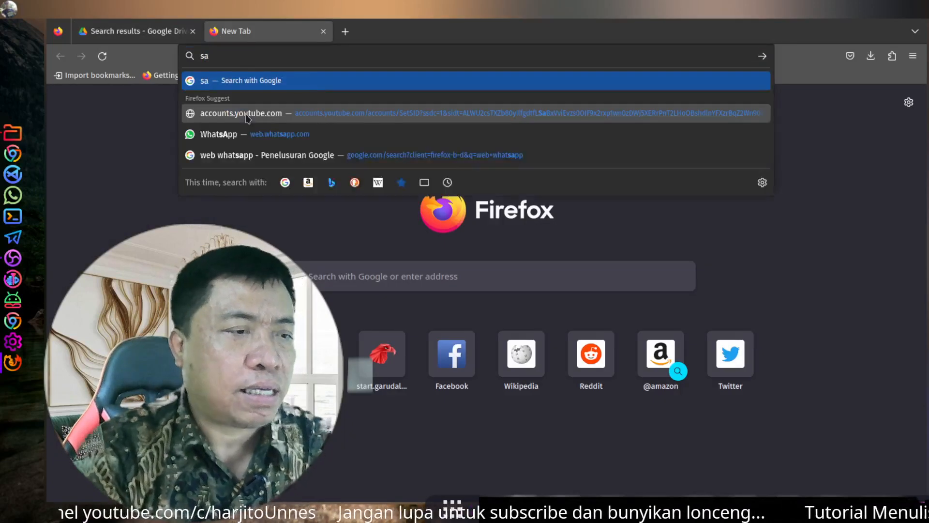
{"action": "key", "text": "BackSpace"}
{"action": "type", "text": "ha"}
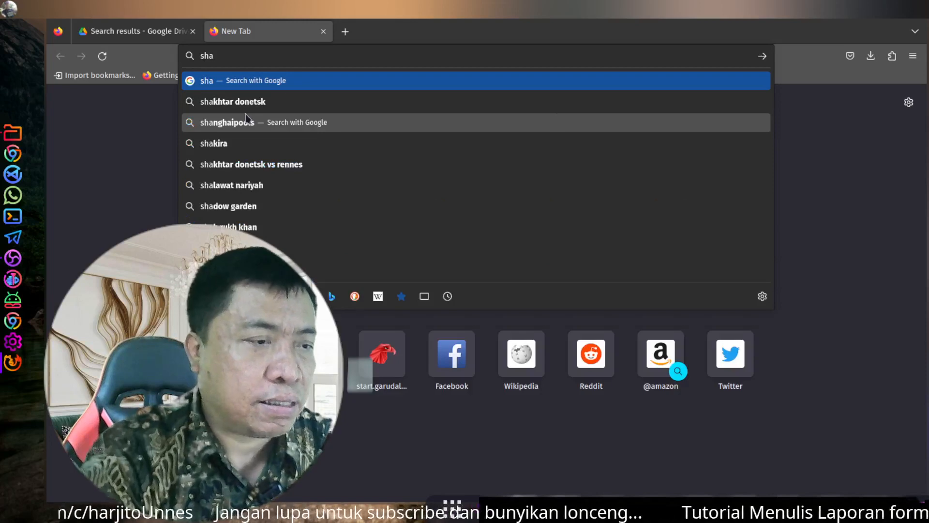
{"action": "type", "text": "relate"}
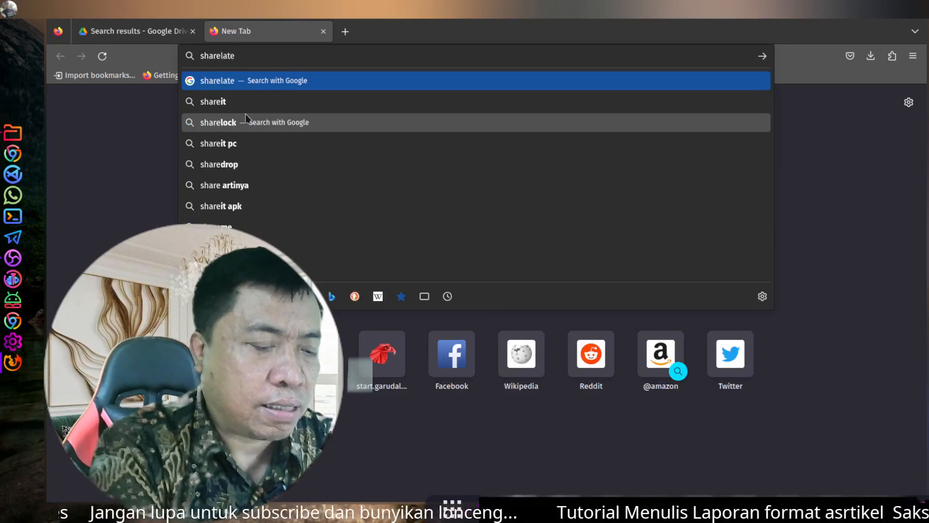
{"action": "type", "text": "x.com"}
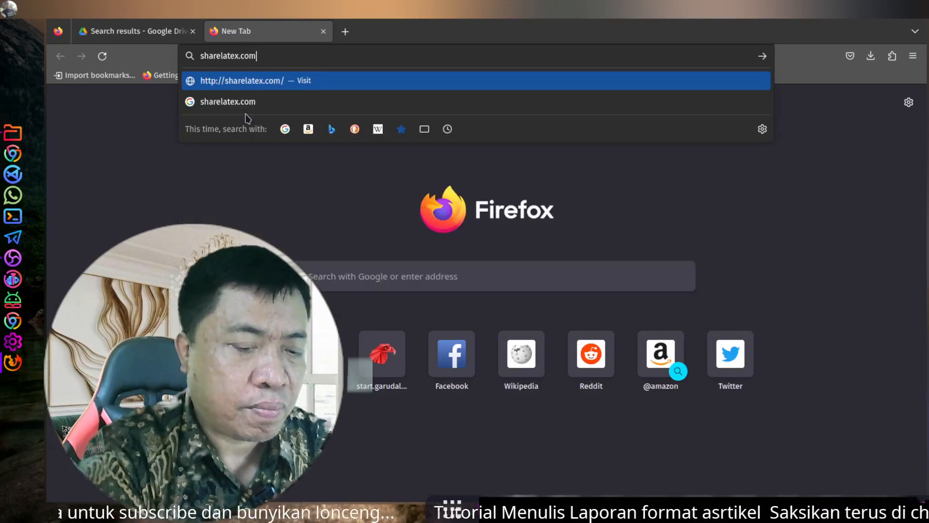
{"action": "key", "text": "Return"}
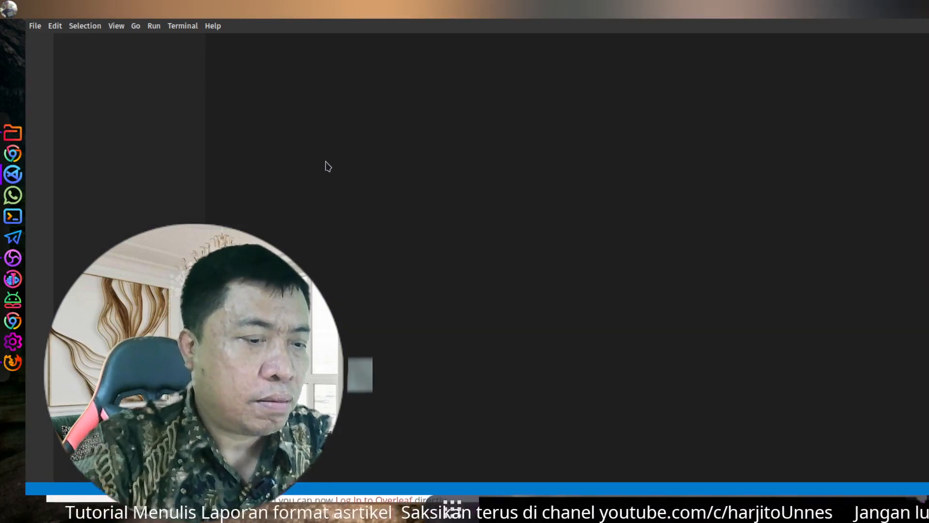
{"action": "key", "text": "alt"}
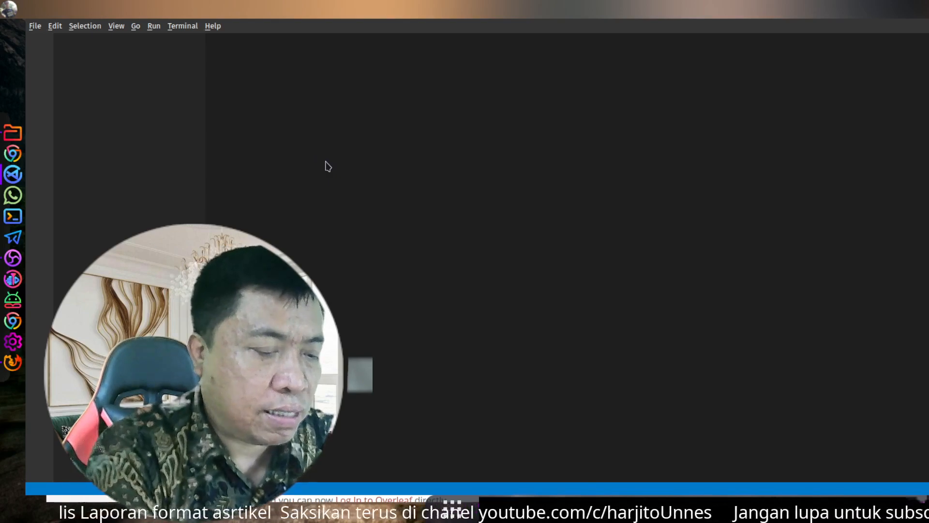
{"action": "key", "text": "alt+F4"}
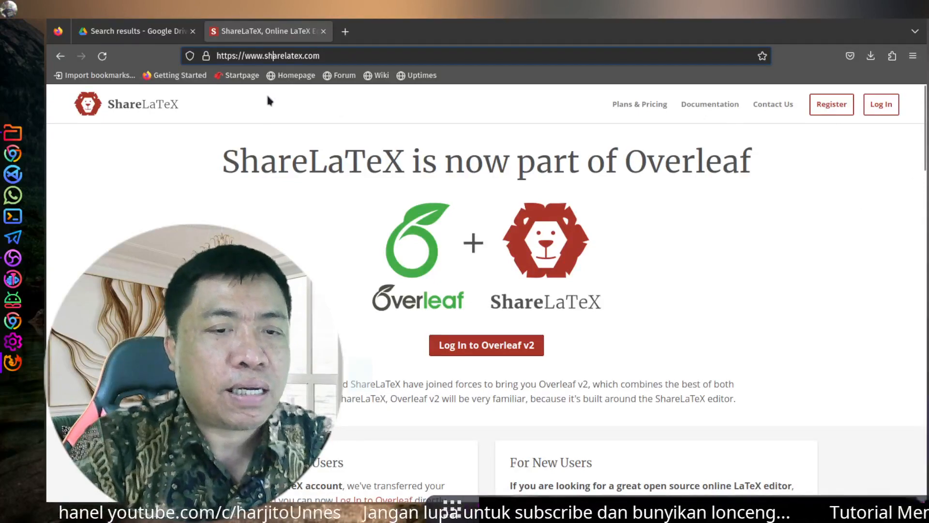
{"action": "left_click", "coordinate": [347, 57]}
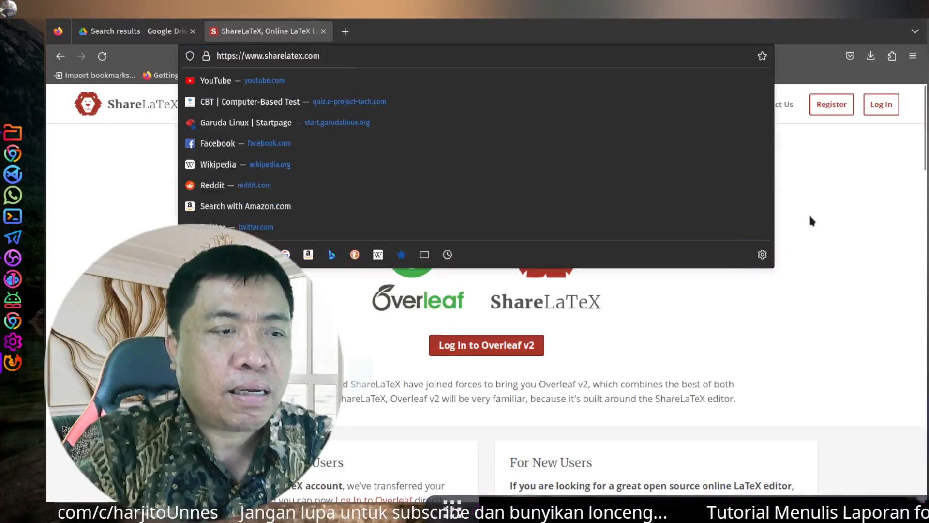
{"action": "left_click", "coordinate": [811, 220]}
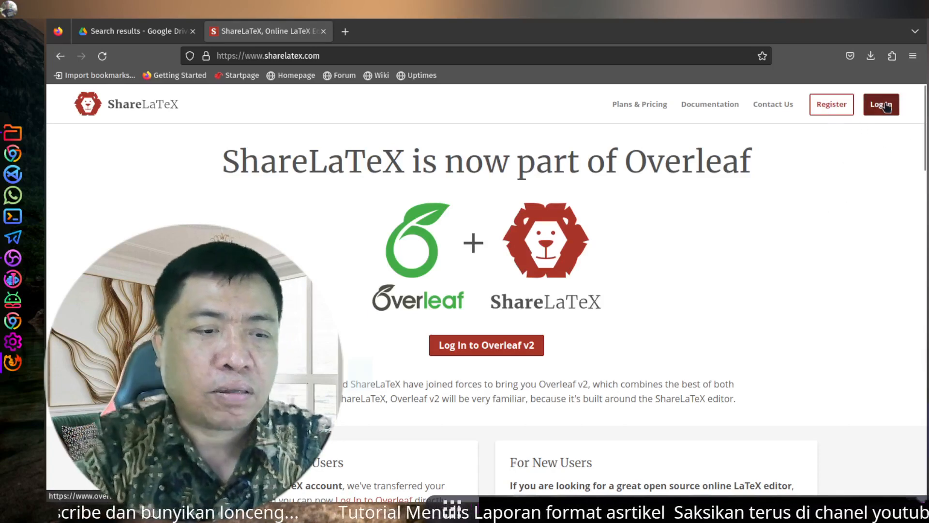
Go to the Overleaf registration page and register with a Google account
{"action": "left_click", "coordinate": [825, 106]}
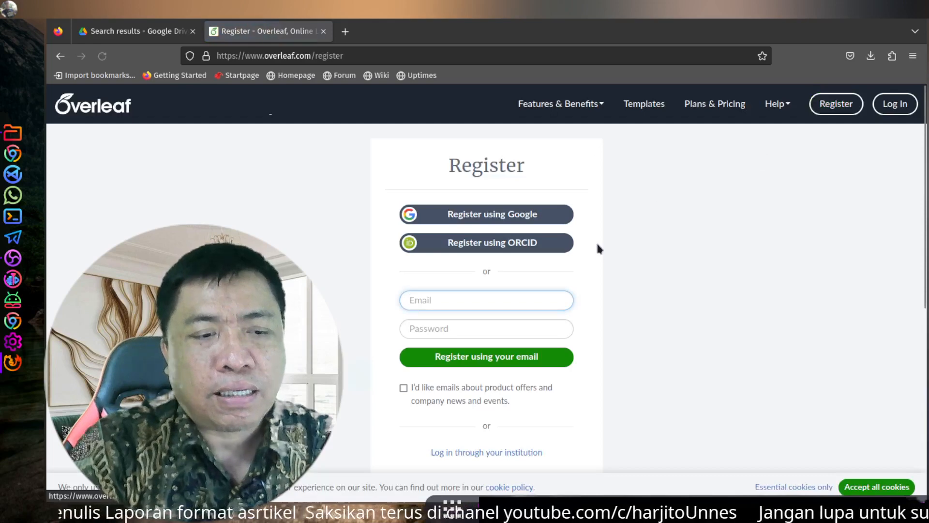
{"action": "left_click", "coordinate": [497, 218]}
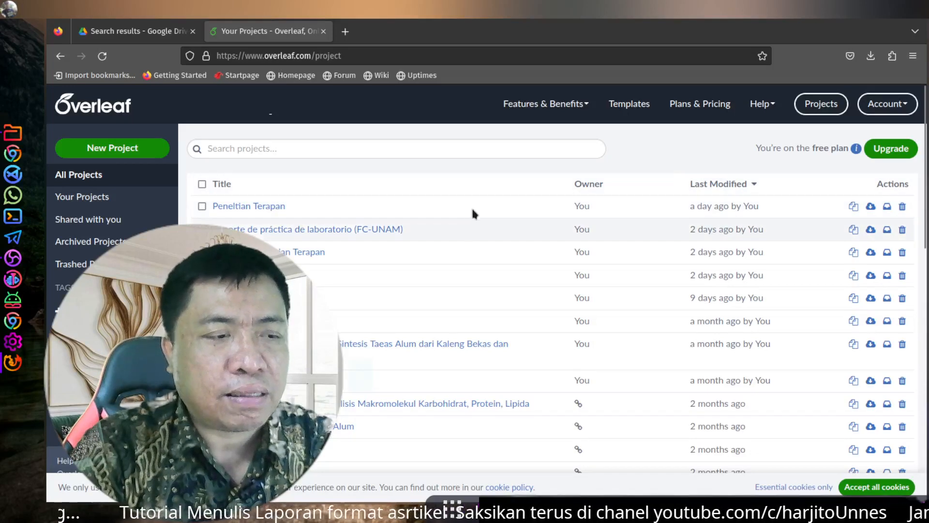
Create a new blank Overleaf project named Laporan Praktikum 1
{"action": "left_click", "coordinate": [128, 153]}
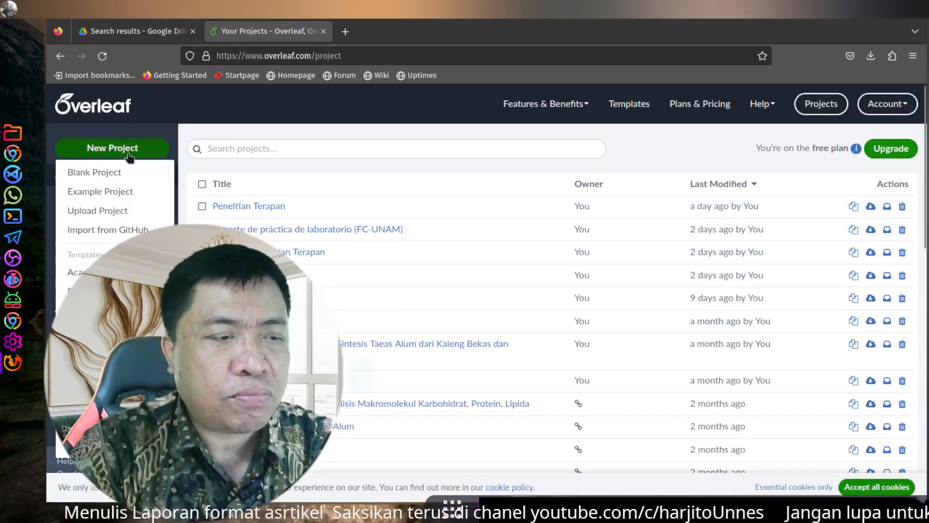
{"action": "left_click", "coordinate": [97, 174]}
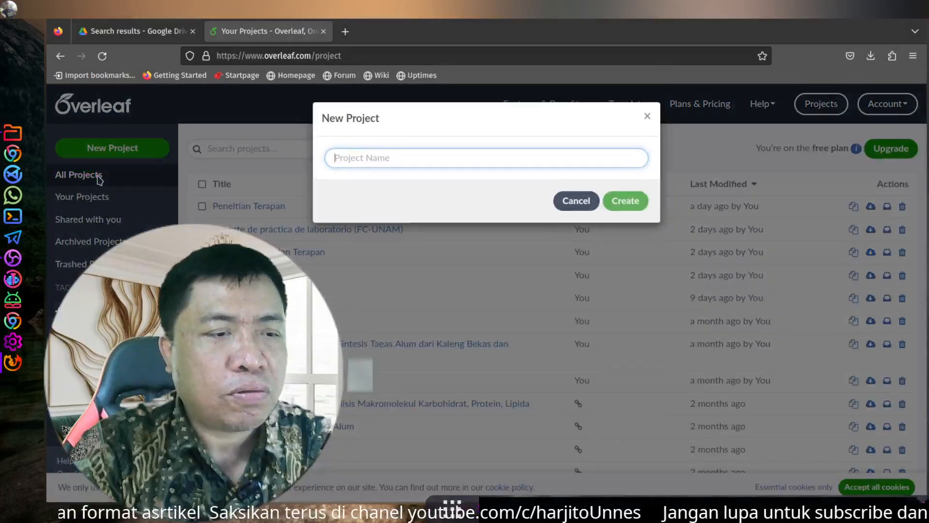
{"action": "type", "text": "Lapora"}
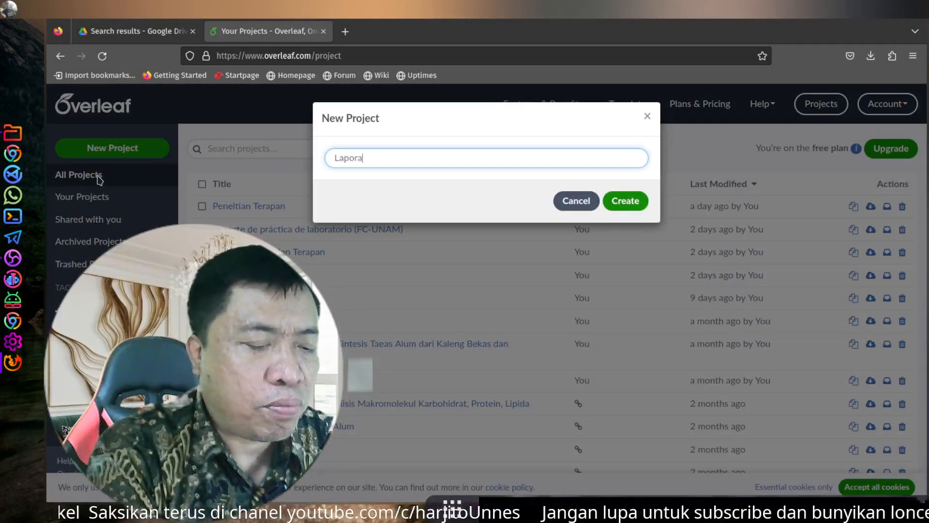
{"action": "type", "text": "n Prakt"}
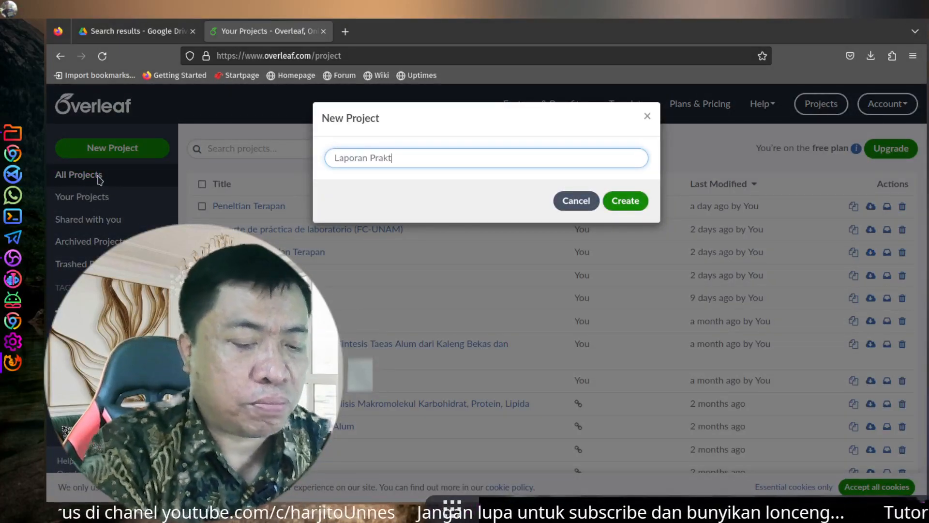
{"action": "type", "text": "ikum "}
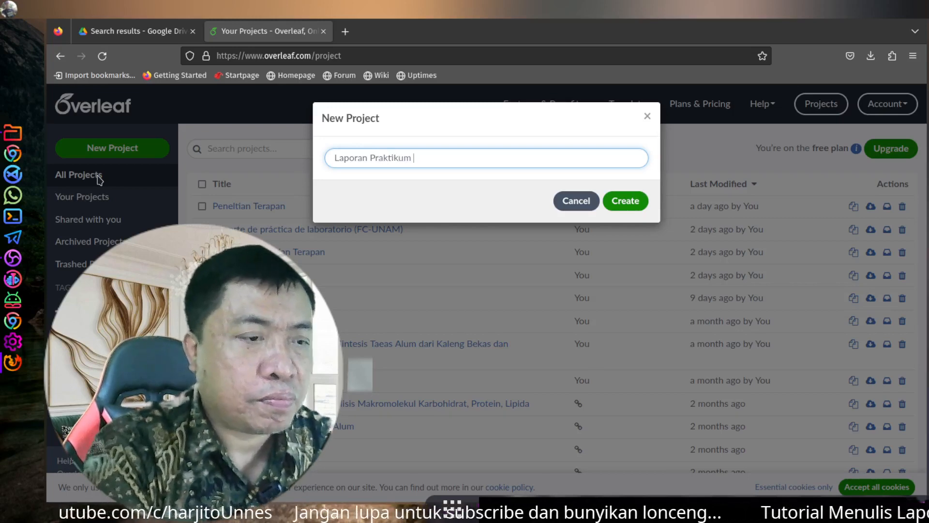
{"action": "type", "text": "1"}
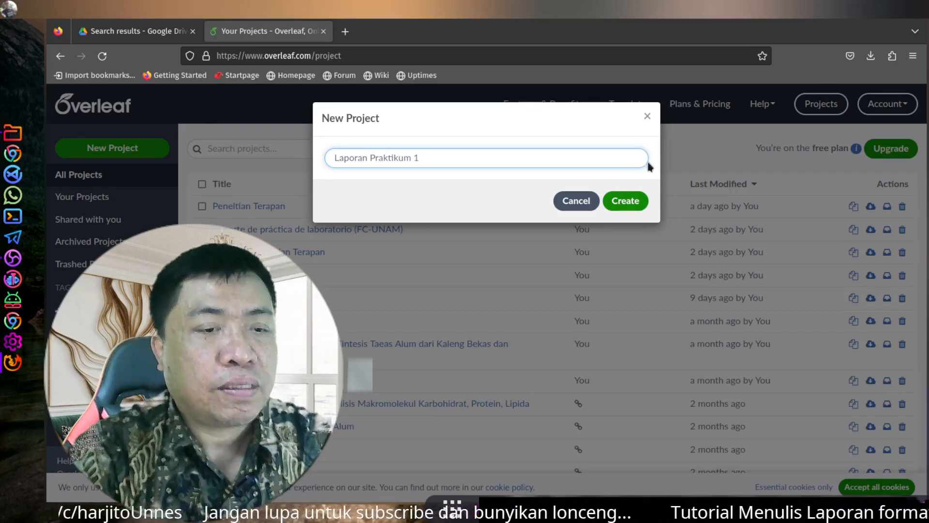
{"action": "left_click", "coordinate": [626, 205]}
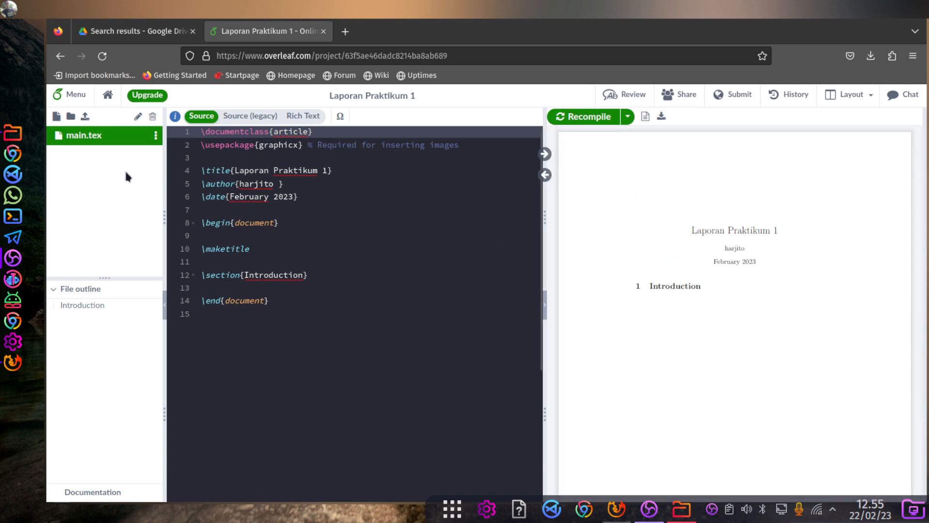
Start a file upload from the computer into the project and browse the Unduhan folder for the template files
{"action": "left_click", "coordinate": [85, 117]}
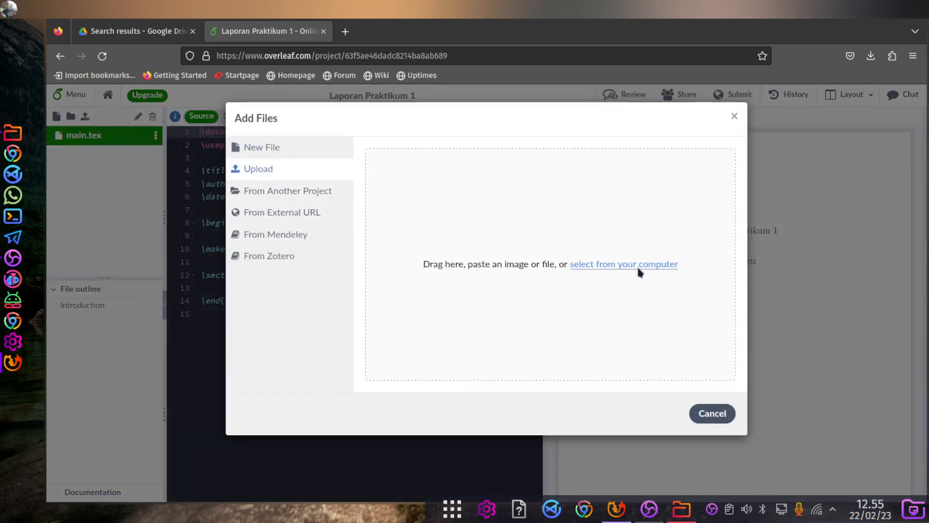
{"action": "left_click", "coordinate": [608, 264]}
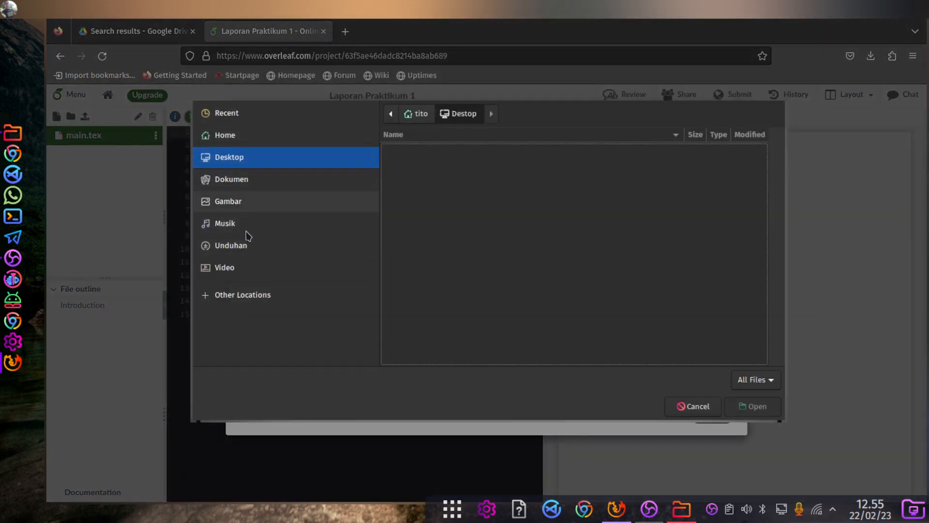
{"action": "left_click", "coordinate": [240, 245]}
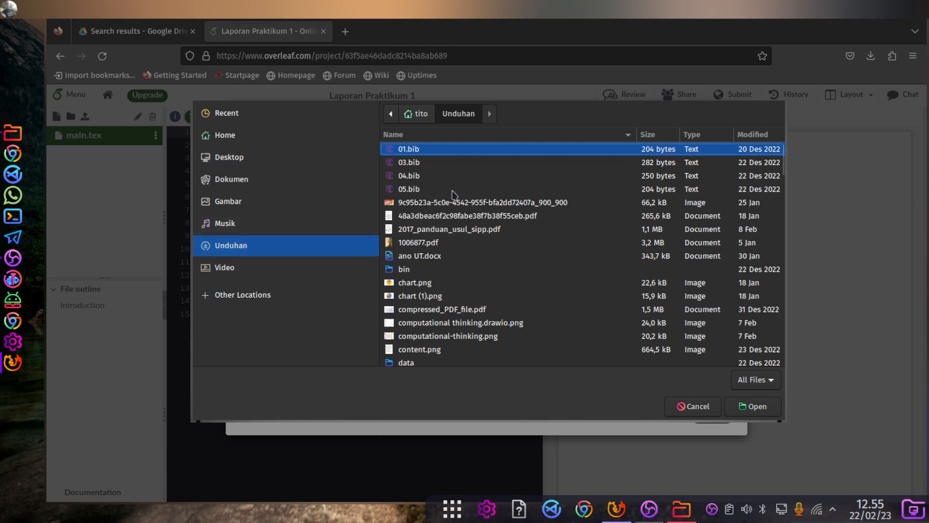
{"action": "scroll", "coordinate": [483, 312], "scroll_direction": "down", "scroll_amount": 3}
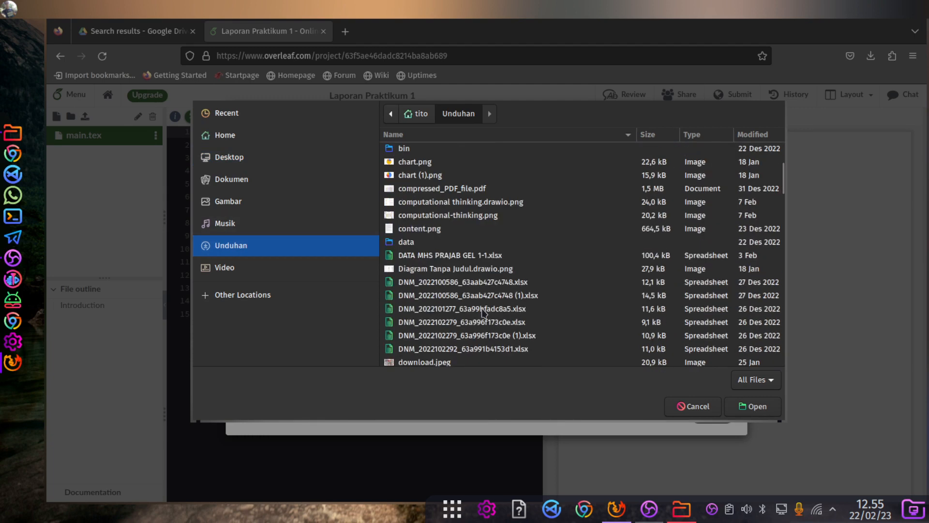
{"action": "scroll", "coordinate": [483, 312], "scroll_direction": "down", "scroll_amount": 7}
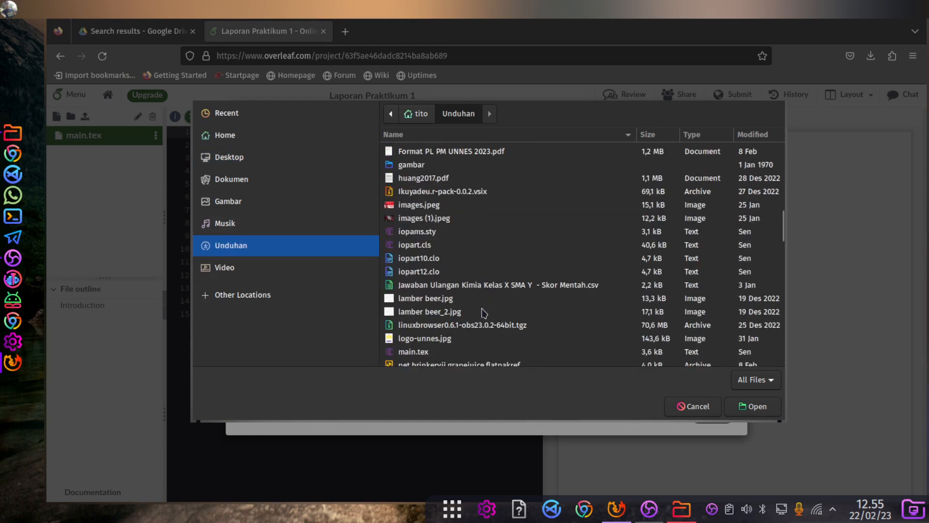
{"action": "scroll", "coordinate": [483, 312], "scroll_direction": "down", "scroll_amount": 20}
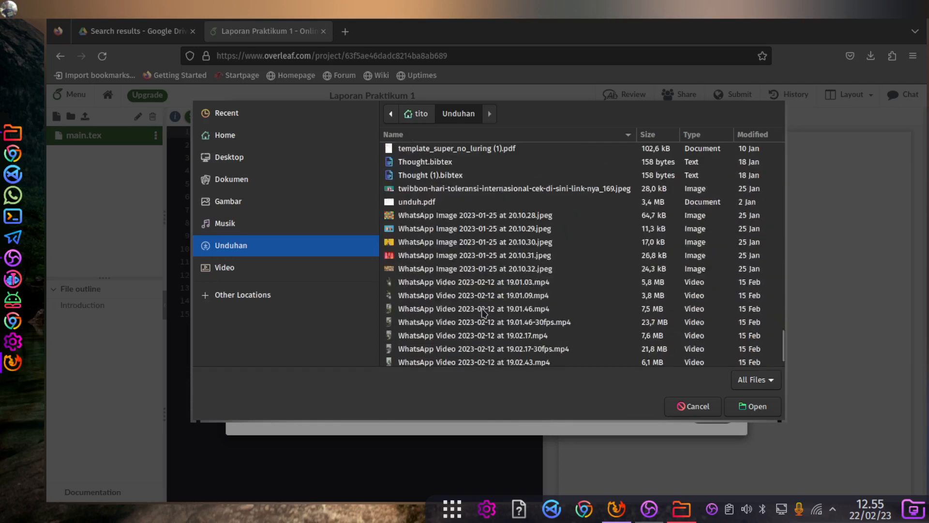
{"action": "scroll", "coordinate": [483, 312], "scroll_direction": "down", "scroll_amount": 1}
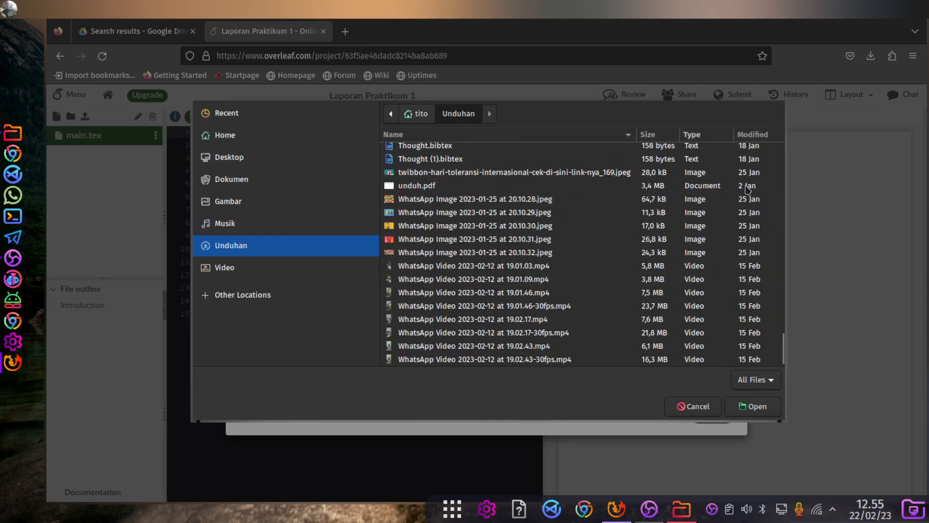
{"action": "left_click_drag", "start_coordinate": [784, 357], "coordinate": [762, 153]}
{"action": "left_click", "coordinate": [763, 153]}
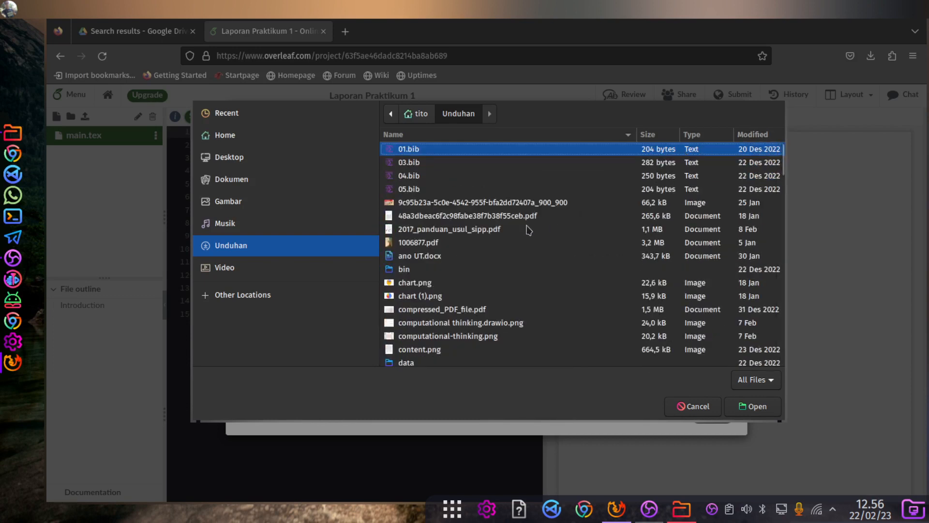
{"action": "scroll", "coordinate": [527, 231], "scroll_direction": "down", "scroll_amount": 2}
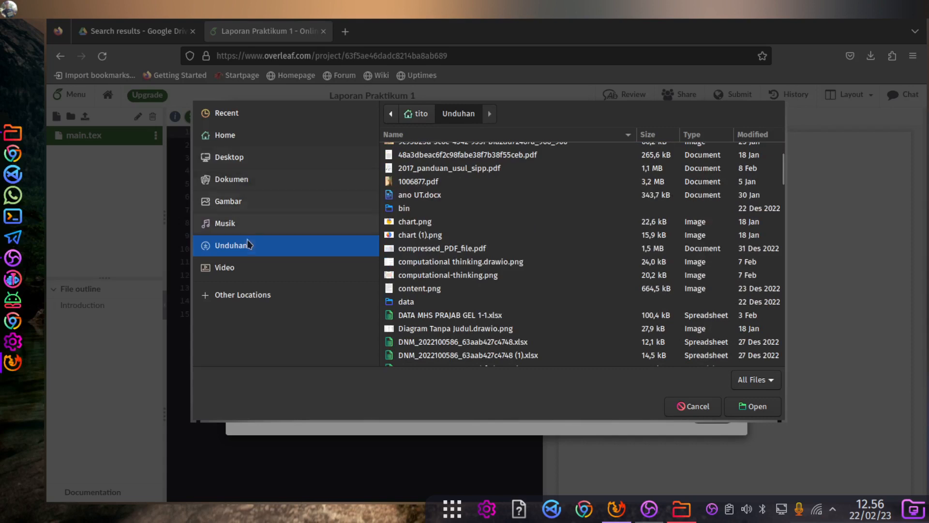
Look through the Home folder for the extracted template folder
{"action": "left_click", "coordinate": [238, 135]}
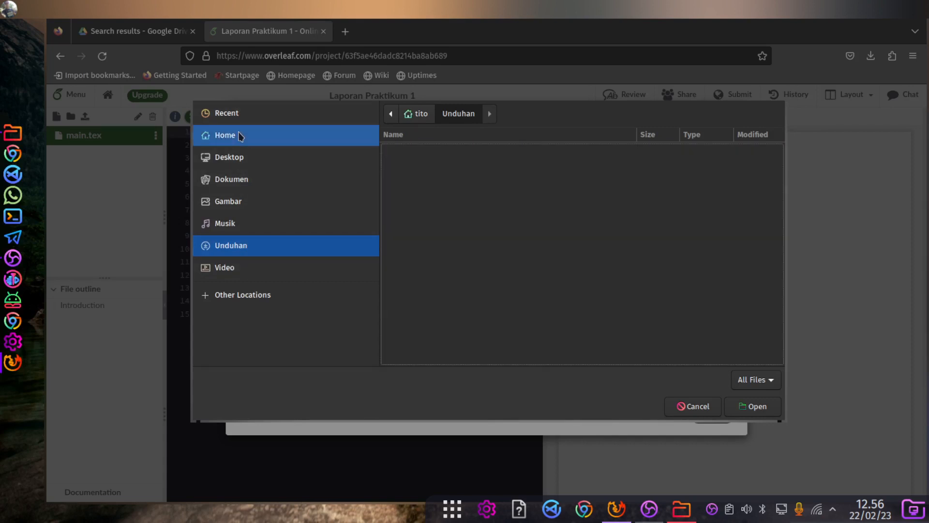
{"action": "scroll", "coordinate": [452, 246], "scroll_direction": "down", "scroll_amount": 4}
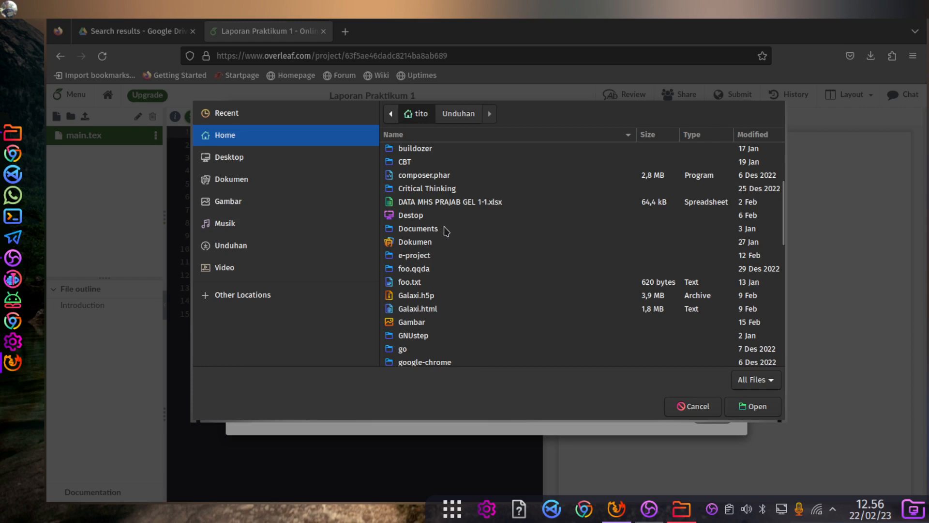
{"action": "scroll", "coordinate": [446, 231], "scroll_direction": "down", "scroll_amount": 2}
{"action": "scroll", "coordinate": [447, 231], "scroll_direction": "up", "scroll_amount": 10}
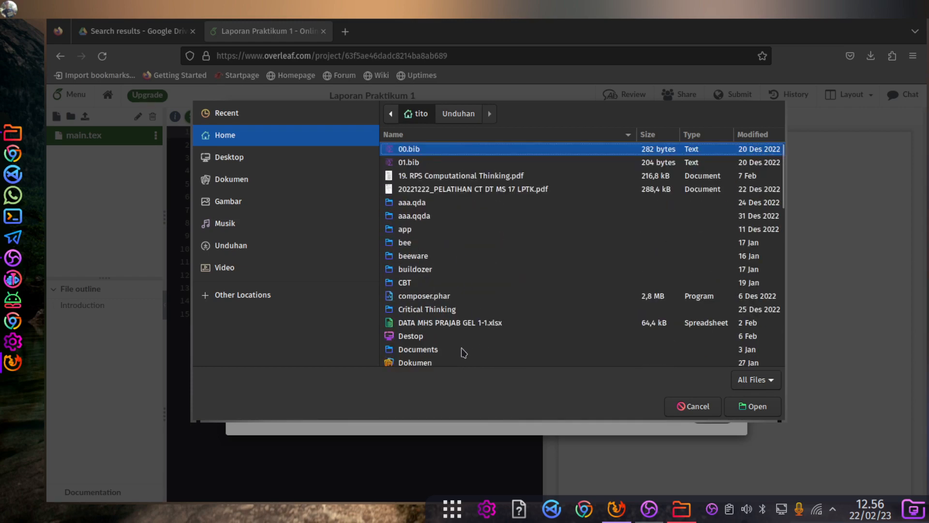
{"action": "scroll", "coordinate": [455, 353], "scroll_direction": "down", "scroll_amount": 1}
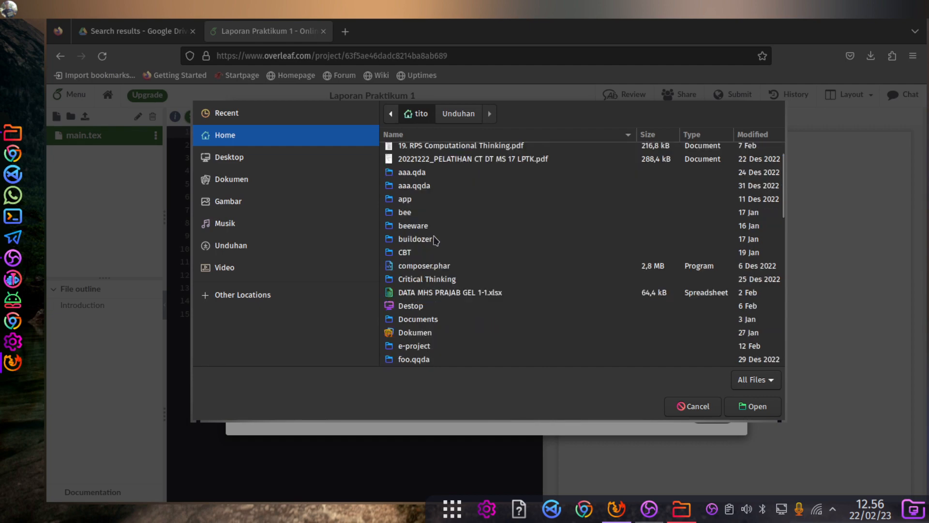
{"action": "scroll", "coordinate": [448, 257], "scroll_direction": "down", "scroll_amount": 1}
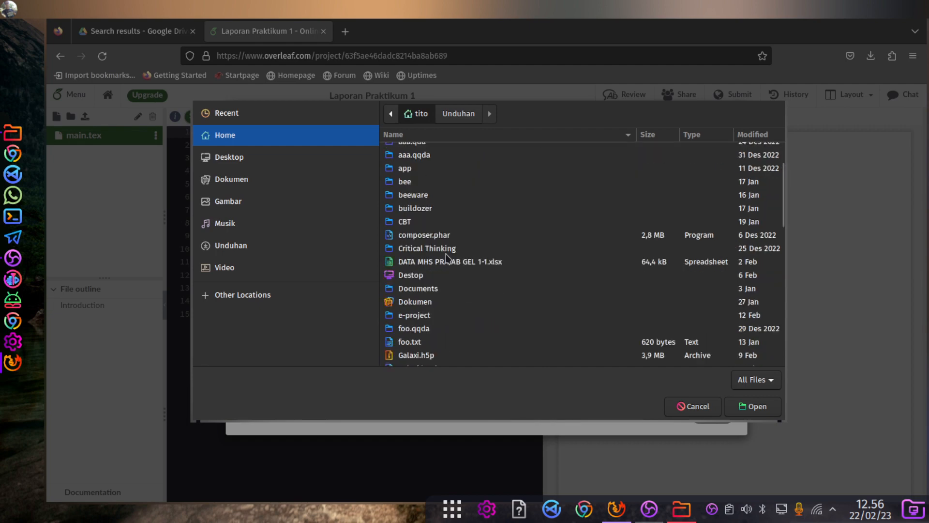
{"action": "scroll", "coordinate": [448, 257], "scroll_direction": "down", "scroll_amount": 1}
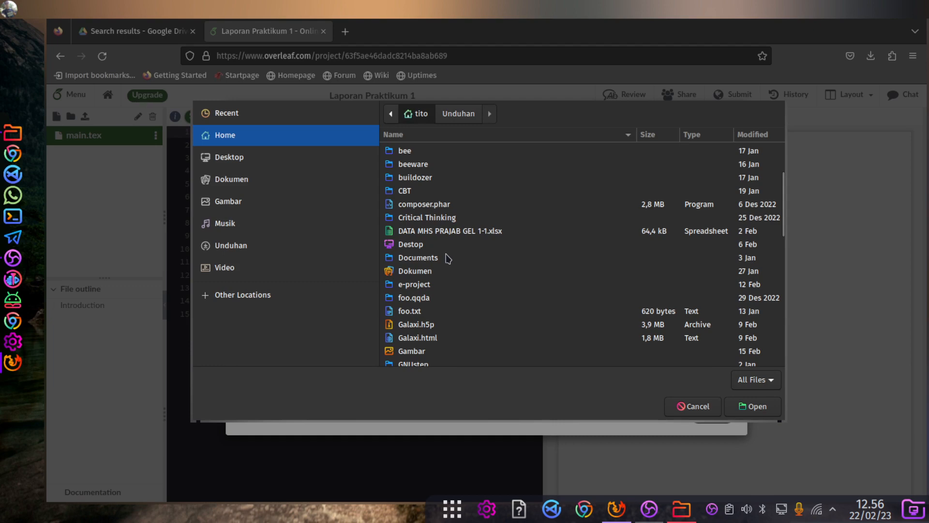
{"action": "scroll", "coordinate": [448, 258], "scroll_direction": "down", "scroll_amount": 1}
{"action": "scroll", "coordinate": [447, 257], "scroll_direction": "down", "scroll_amount": 1}
{"action": "scroll", "coordinate": [447, 258], "scroll_direction": "down", "scroll_amount": 1}
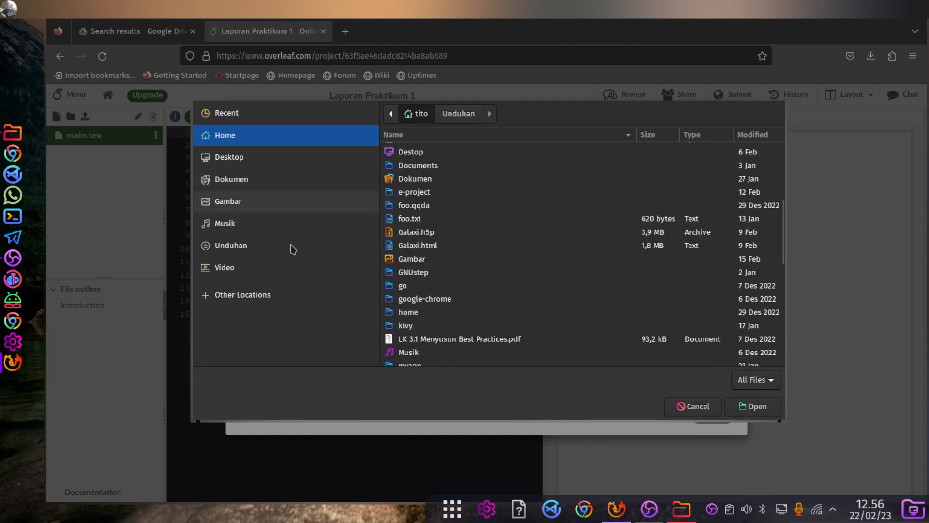
Return to the Unduhan folder and open its template subfolder
{"action": "left_click", "coordinate": [237, 247]}
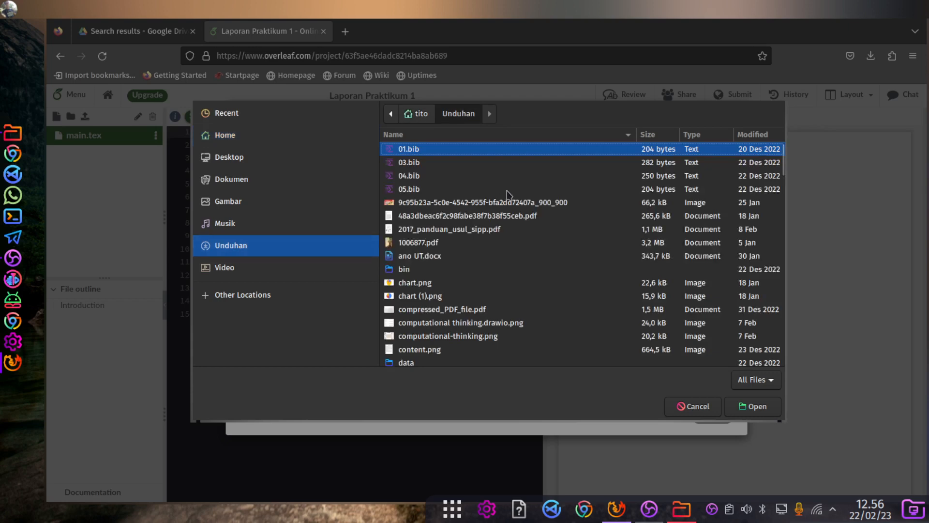
{"action": "scroll", "coordinate": [507, 194], "scroll_direction": "down", "scroll_amount": 6}
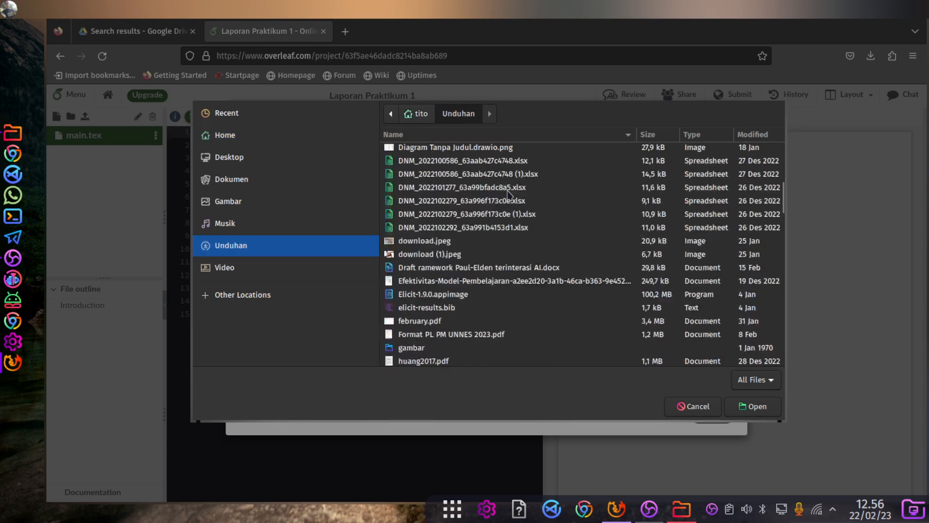
{"action": "scroll", "coordinate": [508, 193], "scroll_direction": "down", "scroll_amount": 6}
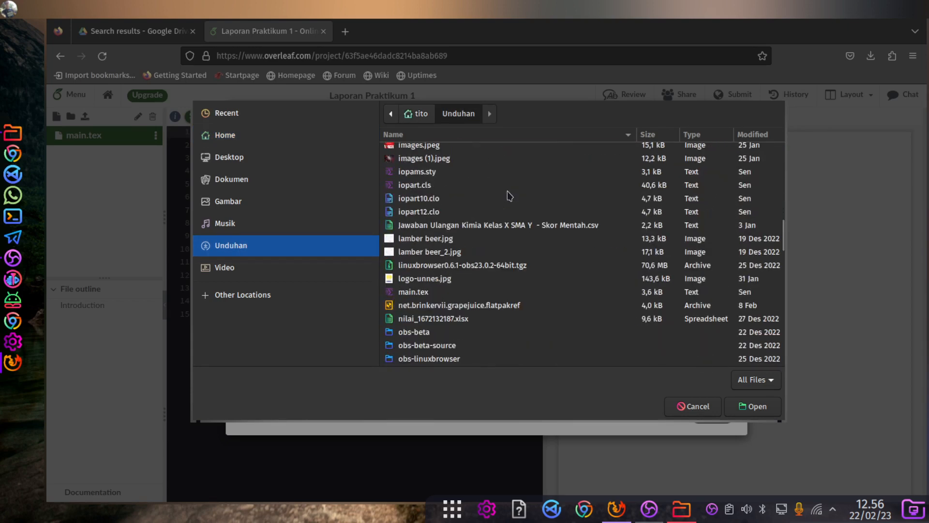
{"action": "scroll", "coordinate": [510, 196], "scroll_direction": "down", "scroll_amount": 4}
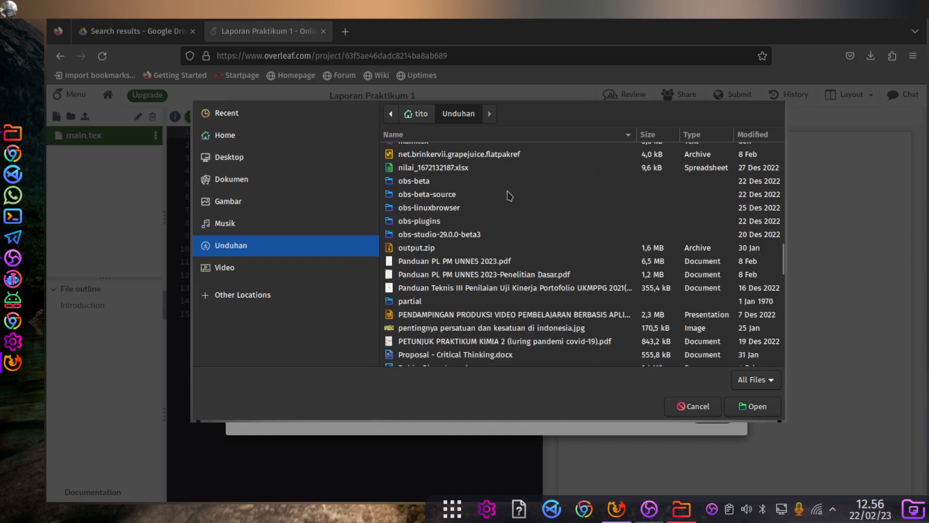
{"action": "scroll", "coordinate": [510, 196], "scroll_direction": "down", "scroll_amount": 8}
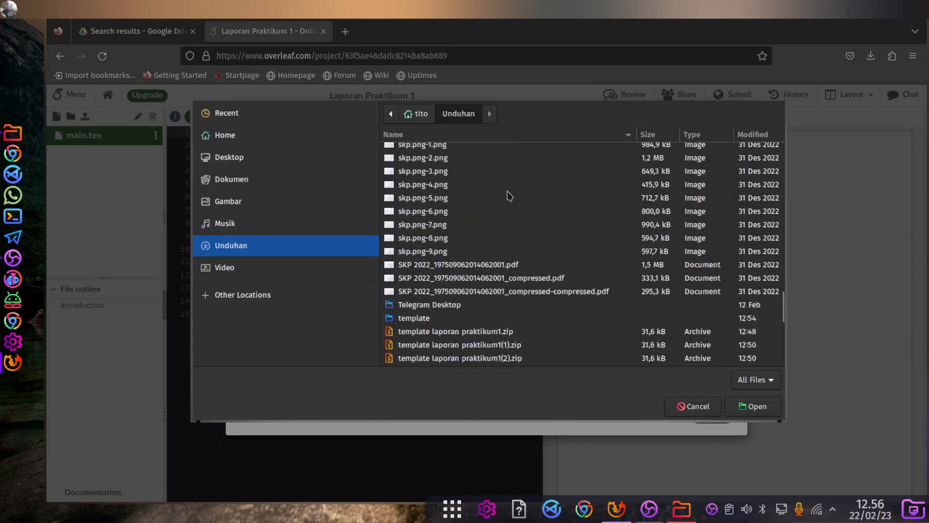
{"action": "scroll", "coordinate": [509, 195], "scroll_direction": "down", "scroll_amount": 2}
{"action": "scroll", "coordinate": [439, 320], "scroll_direction": "down", "scroll_amount": 1}
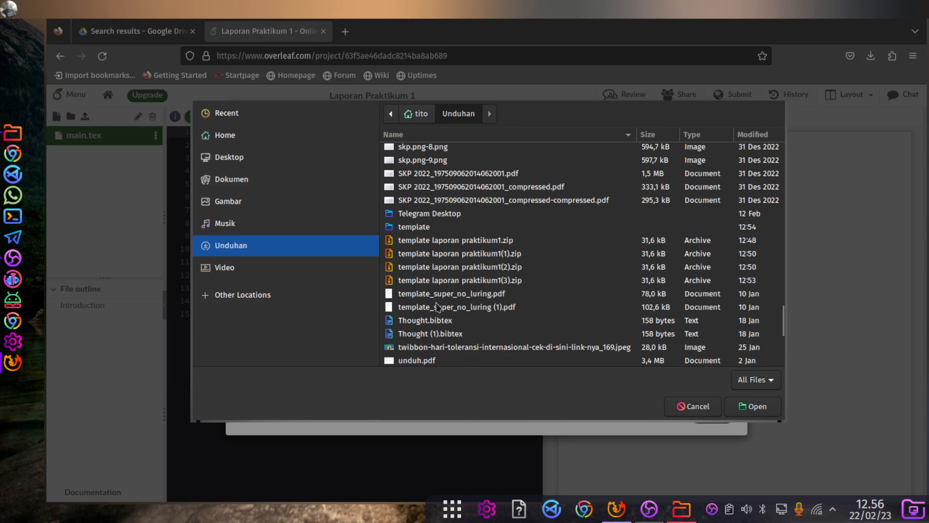
{"action": "double_click", "coordinate": [412, 226]}
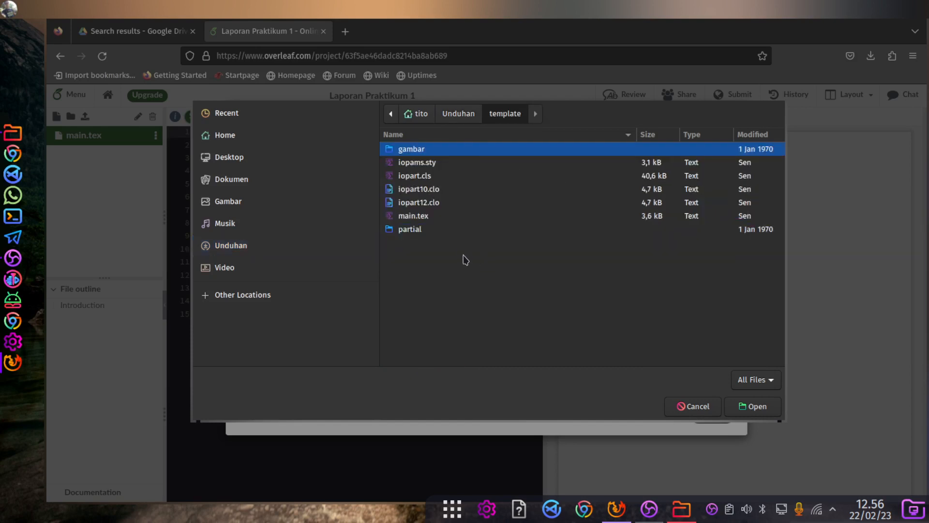
Upload iopams.sty, iopart.cls, iopart10.clo, iopart12.clo and main.tex from the template folder, overwriting the project's existing main.tex
{"action": "key", "text": "ctrl+a"}
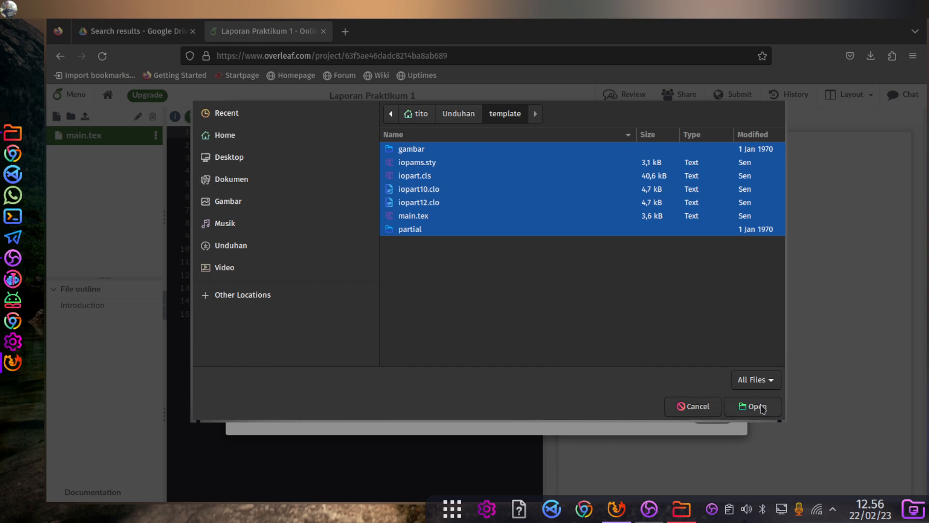
{"action": "left_click", "coordinate": [762, 408]}
{"action": "left_click", "coordinate": [446, 175]}
{"action": "key", "text": "Up"}
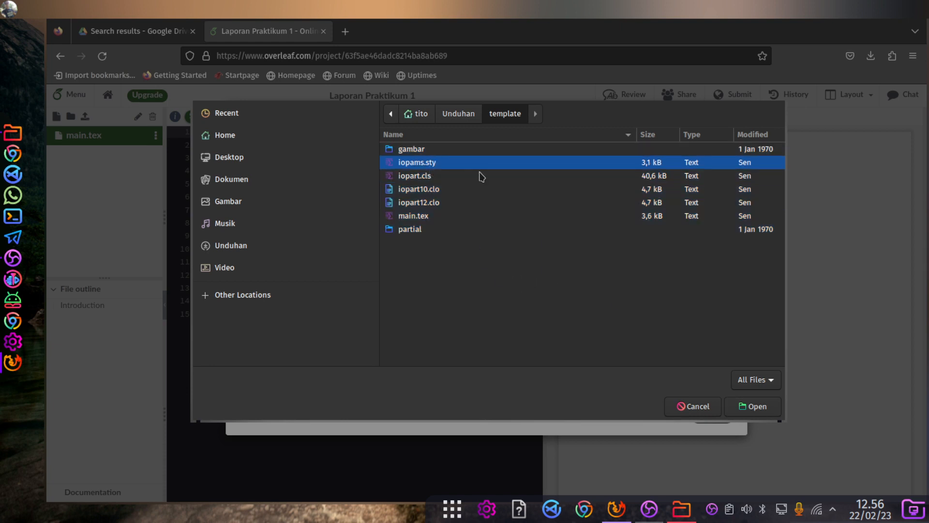
{"action": "left_click", "coordinate": [420, 179], "text": "shift"}
{"action": "left_click", "coordinate": [419, 192], "text": "shift"}
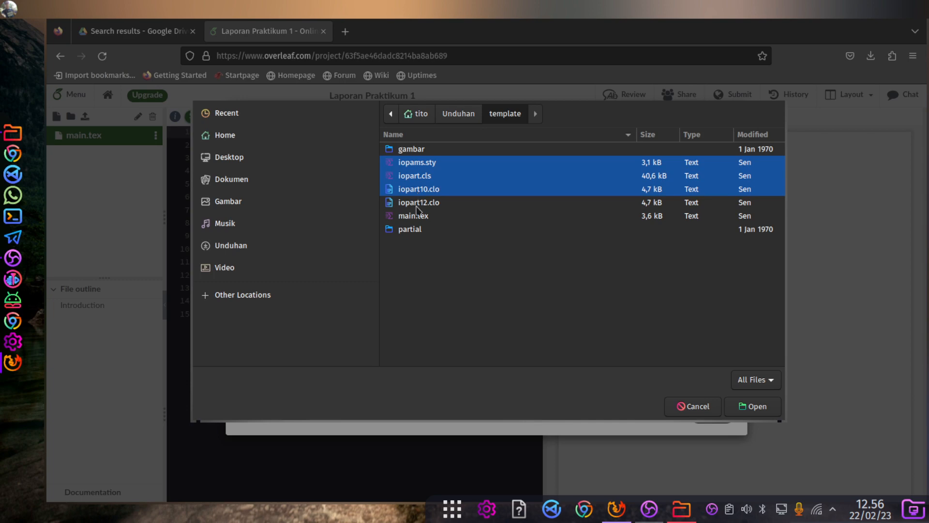
{"action": "left_click", "coordinate": [416, 204], "text": "shift"}
{"action": "left_click", "coordinate": [418, 218], "text": "shift"}
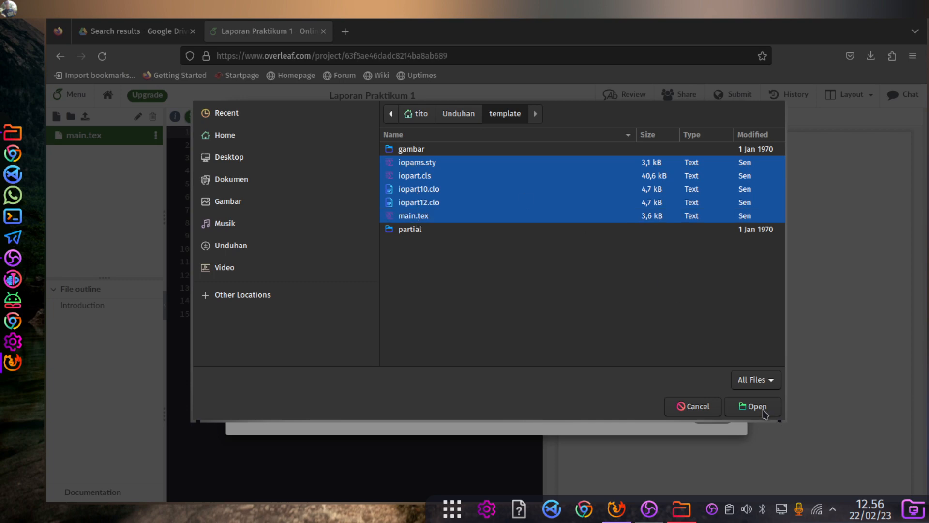
{"action": "left_click", "coordinate": [760, 408]}
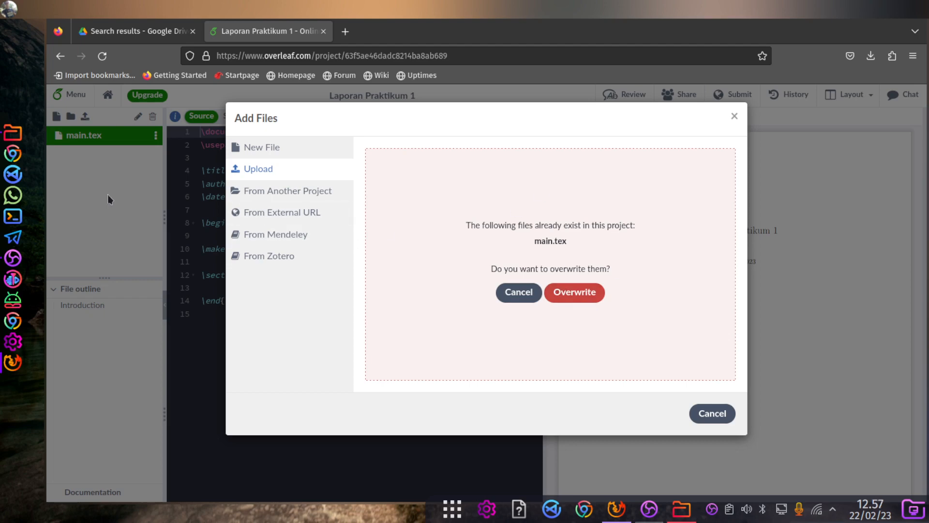
{"action": "left_click", "coordinate": [575, 301]}
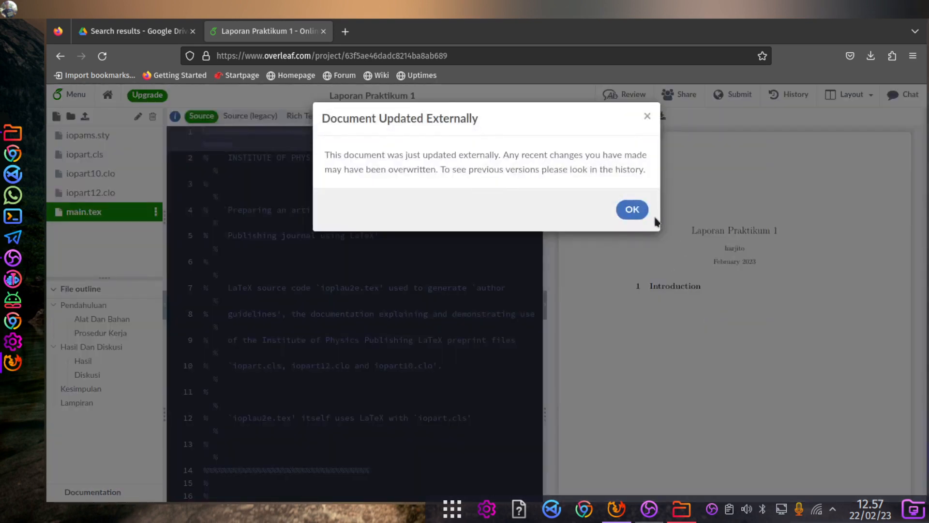
{"action": "left_click", "coordinate": [632, 209]}
Create a new folder named gambar in the project's file tree
{"action": "right_click", "coordinate": [99, 242]}
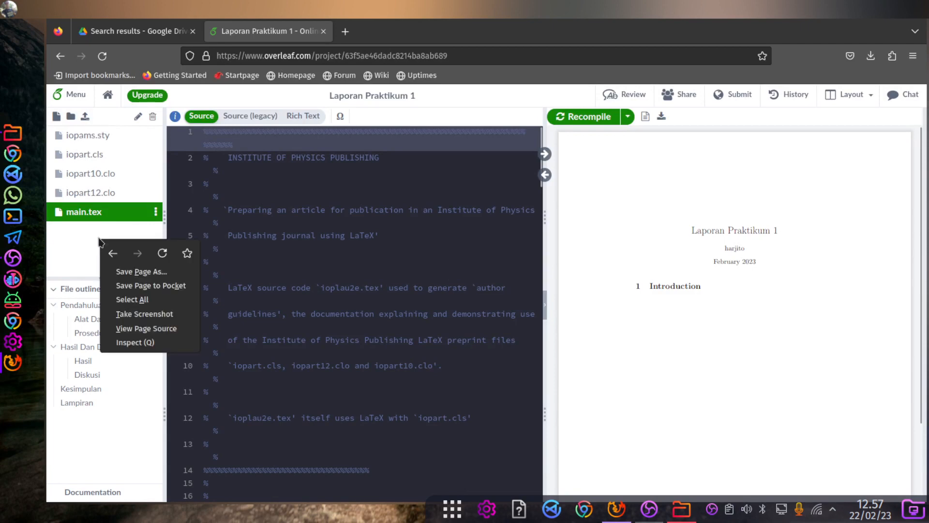
{"action": "left_click", "coordinate": [67, 239]}
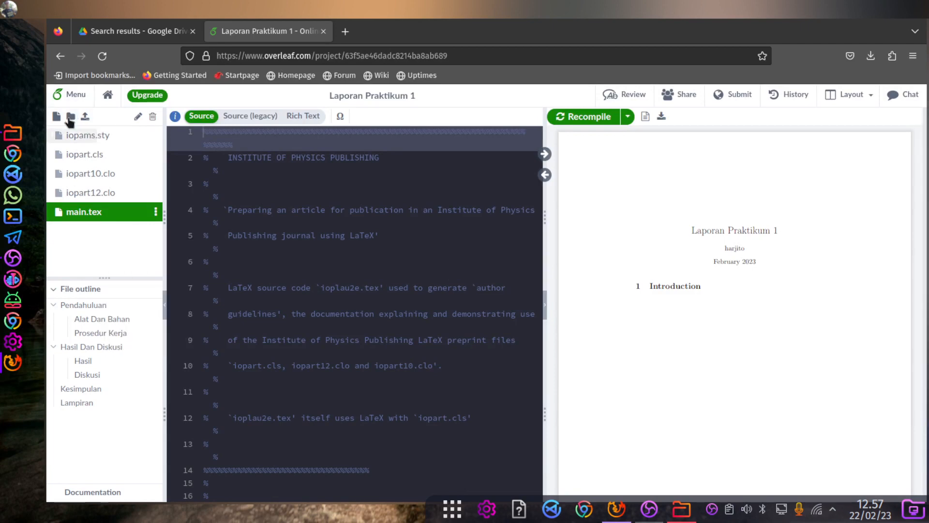
{"action": "left_click", "coordinate": [71, 116]}
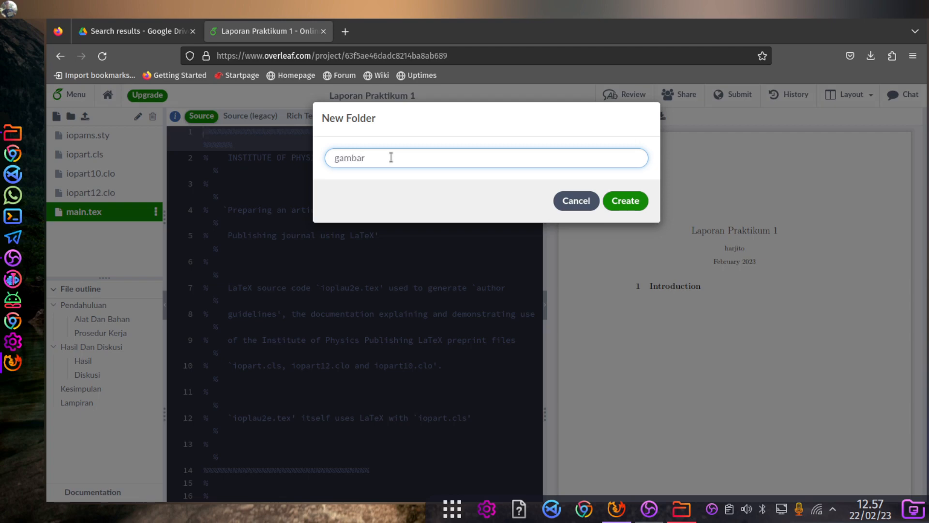
{"action": "key", "text": "Return"}
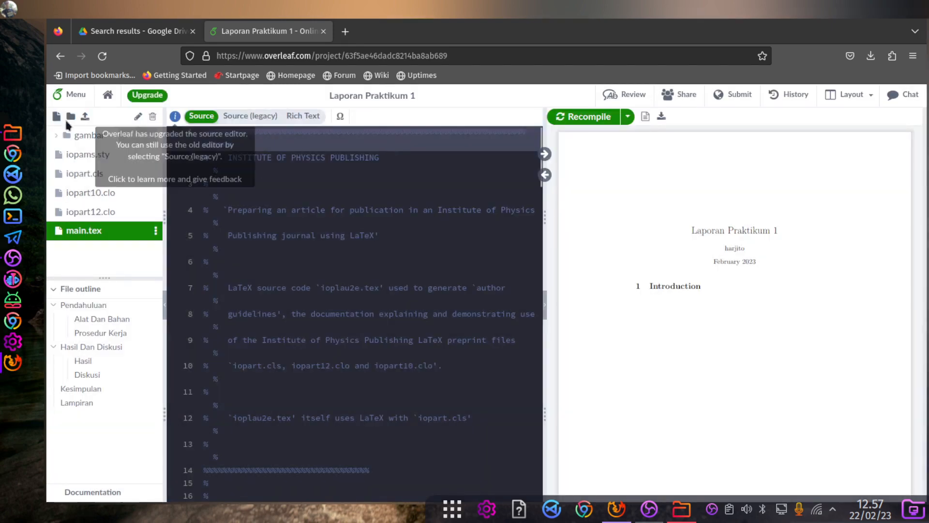
Create a new folder named partial at the root of the project's file tree
{"action": "left_click", "coordinate": [71, 116]}
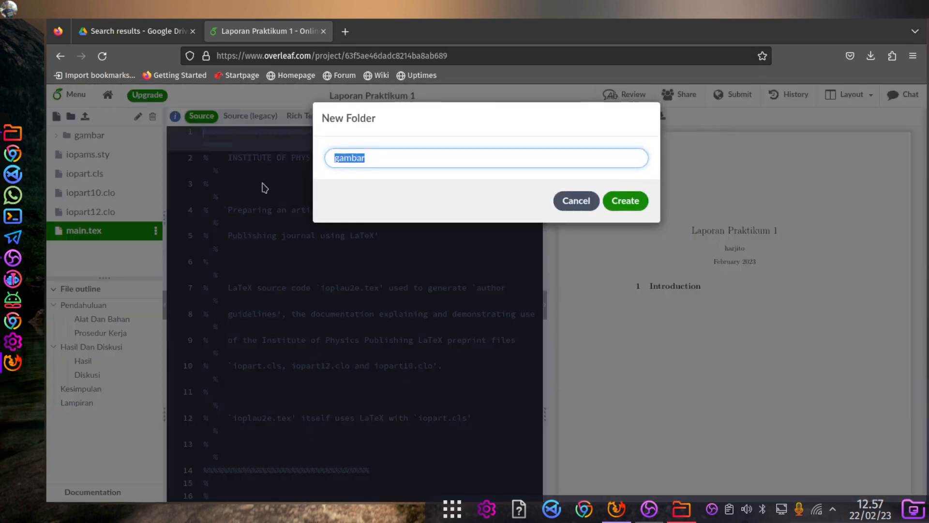
{"action": "type", "text": "partial"}
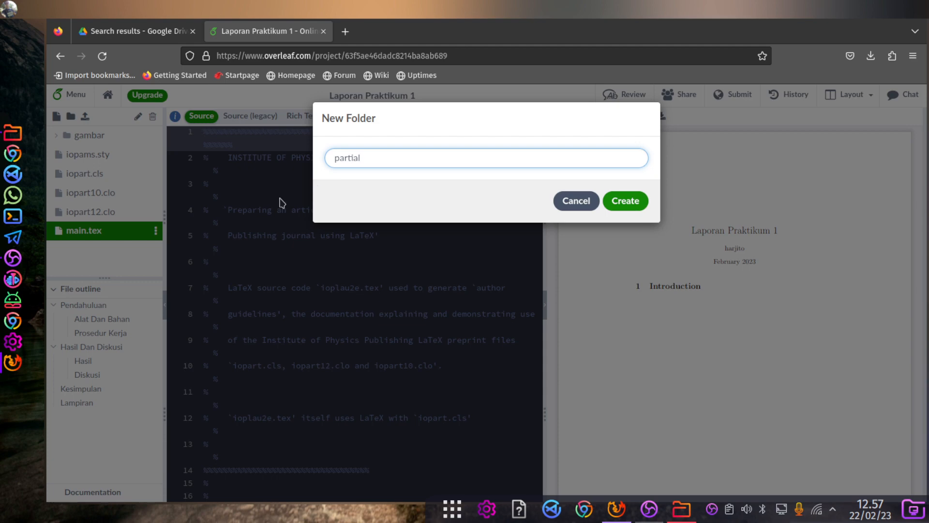
{"action": "left_click", "coordinate": [611, 208]}
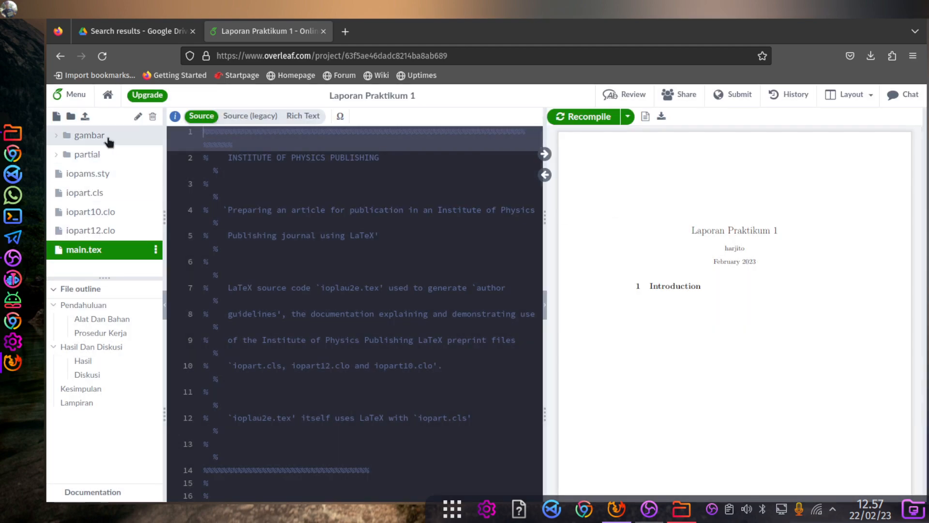
Upload diagram alir.png and diagram batang.png from the template's gambar folder into the project's gambar folder
{"action": "left_click", "coordinate": [109, 138]}
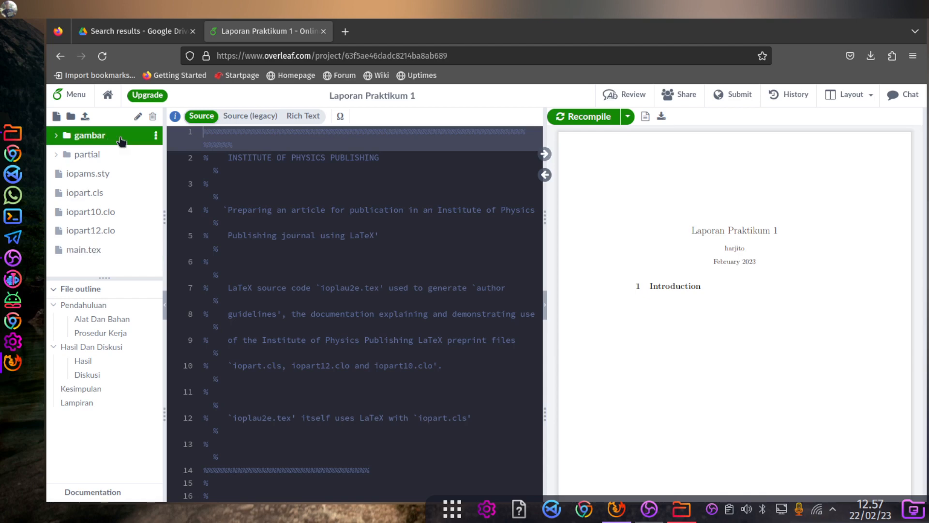
{"action": "left_click", "coordinate": [156, 137]}
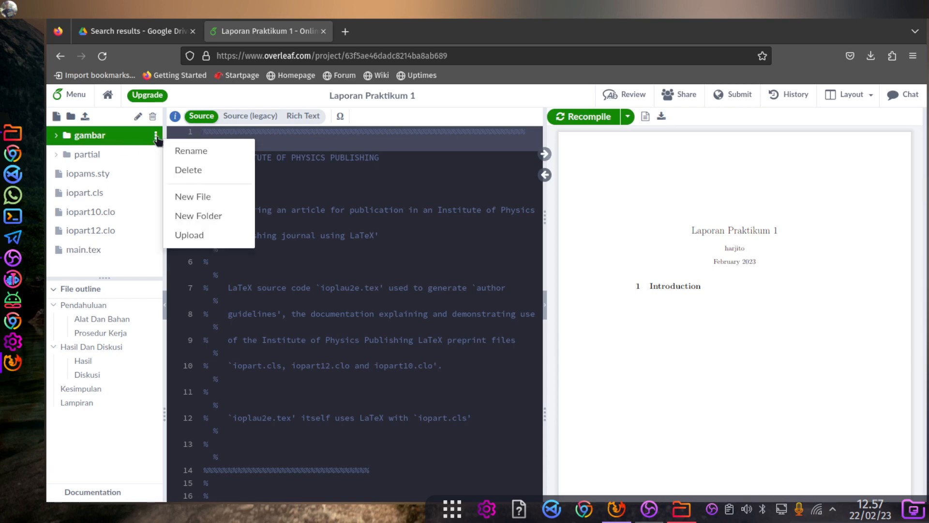
{"action": "left_click", "coordinate": [211, 236]}
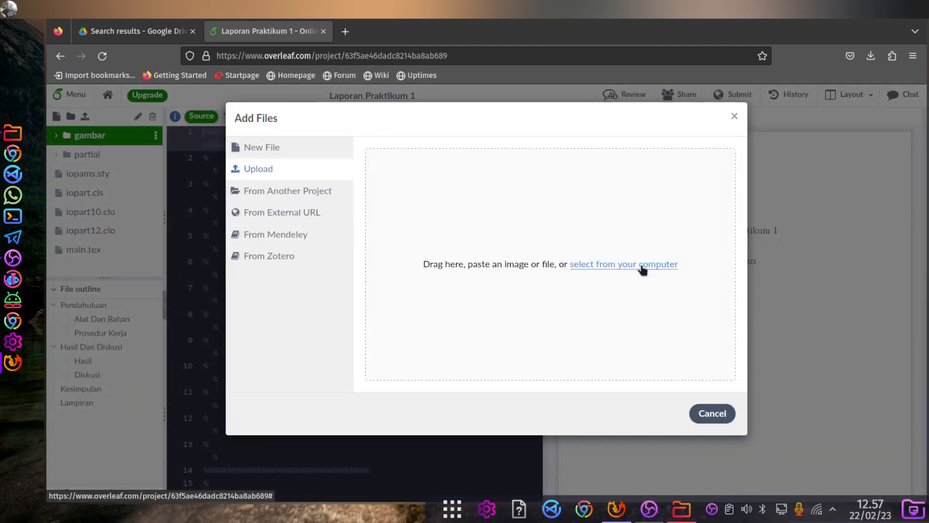
{"action": "left_click", "coordinate": [644, 265]}
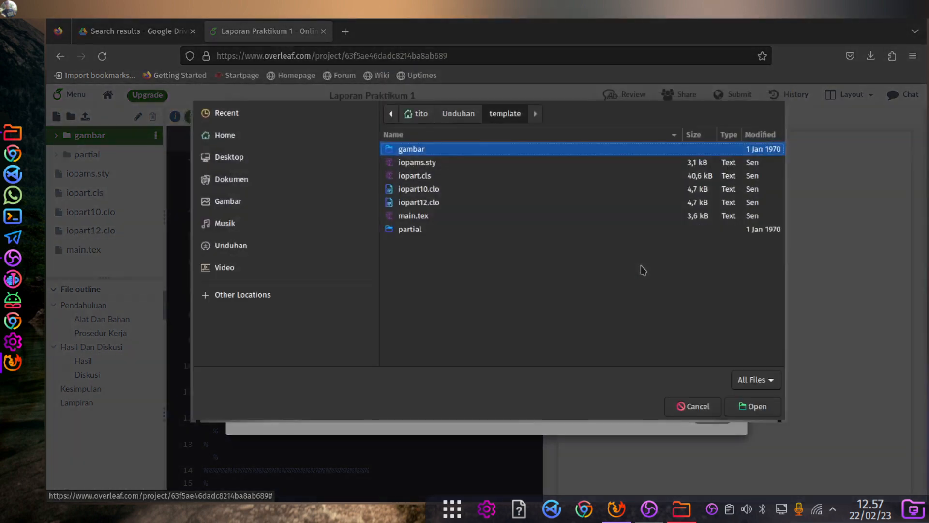
{"action": "double_click", "coordinate": [416, 149]}
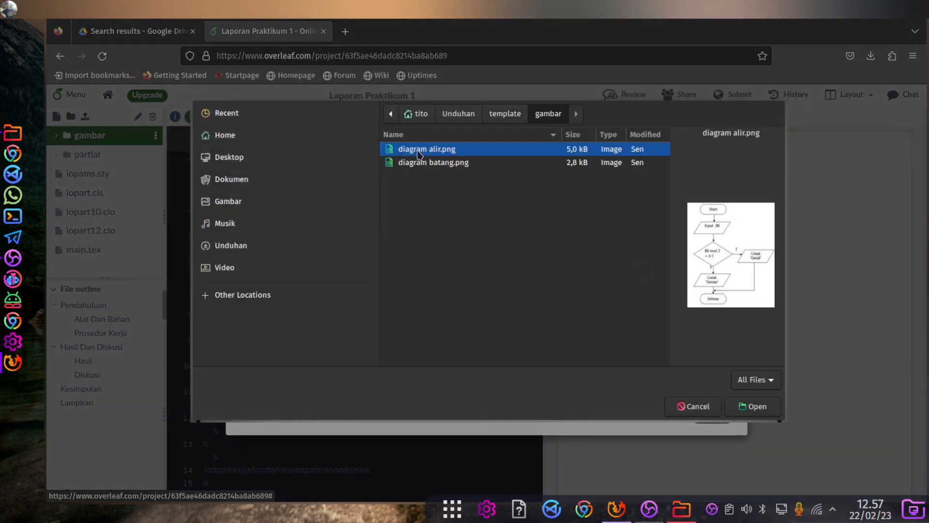
{"action": "left_click", "coordinate": [444, 165], "text": "shift"}
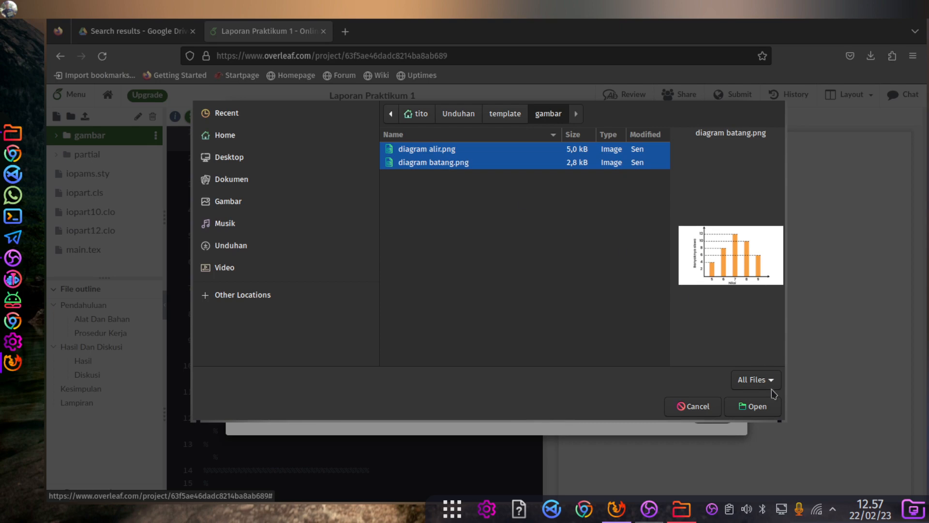
{"action": "left_click", "coordinate": [771, 408]}
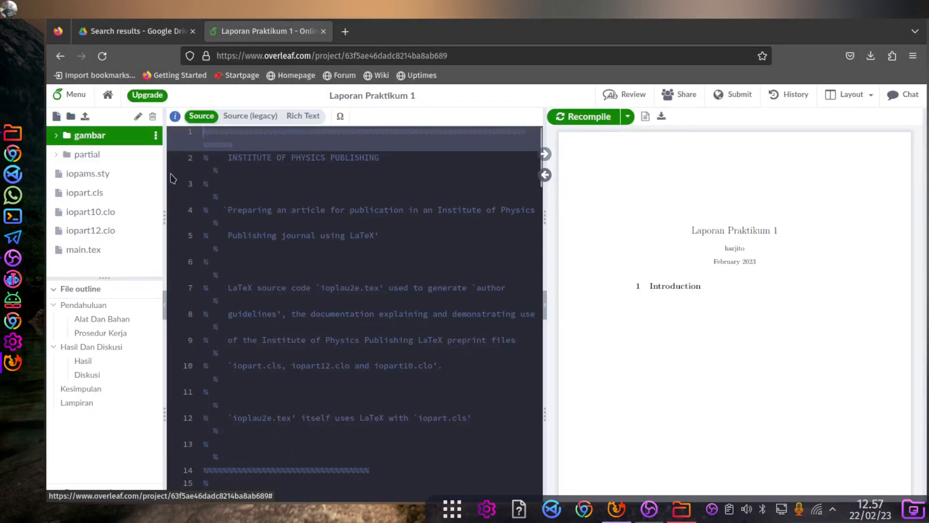
Upload every file in the template's partial folder, from abstrak.tex to simpulan.tex, into the project's partial folder
{"action": "left_click", "coordinate": [80, 156]}
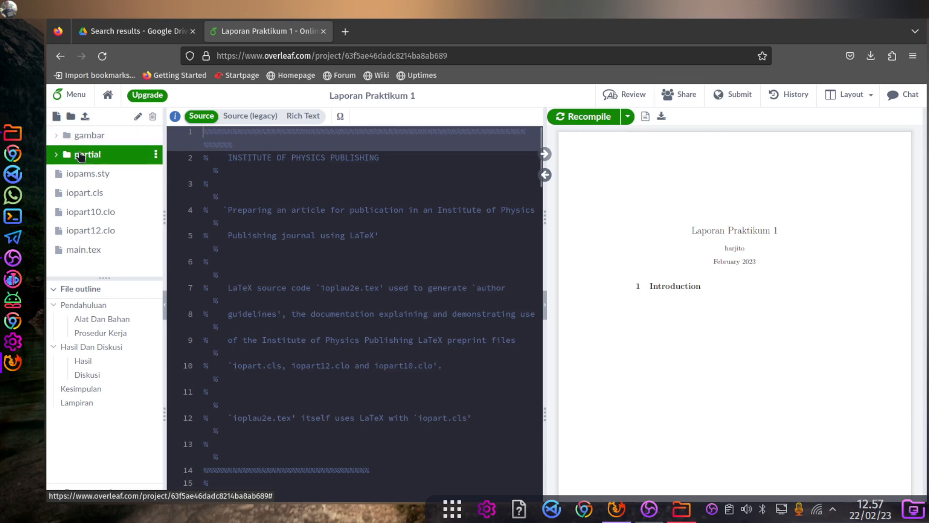
{"action": "right_click", "coordinate": [80, 155]}
{"action": "left_click", "coordinate": [119, 256]}
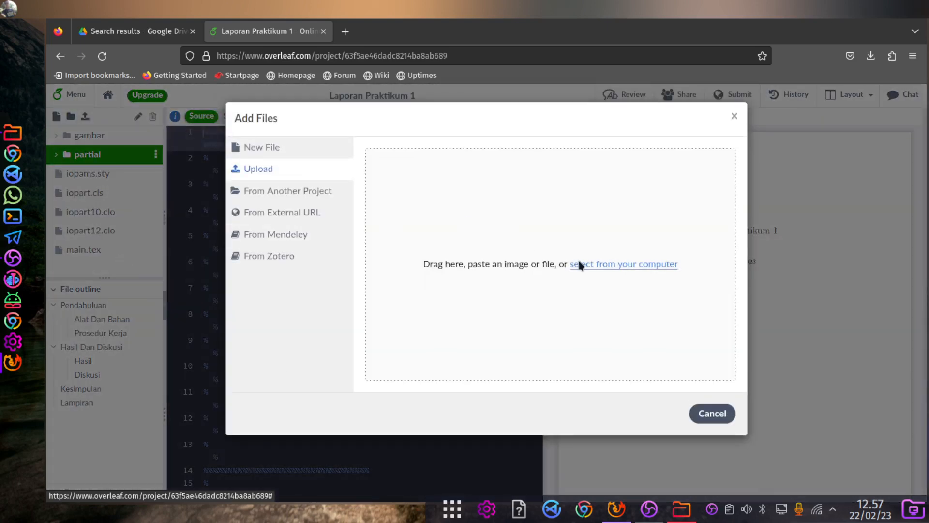
{"action": "left_click", "coordinate": [579, 264]}
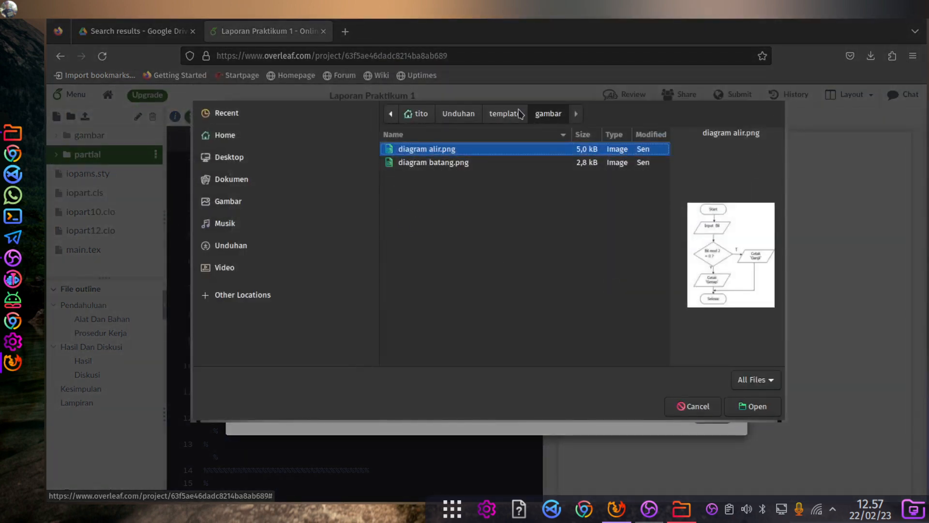
{"action": "left_click", "coordinate": [519, 114]}
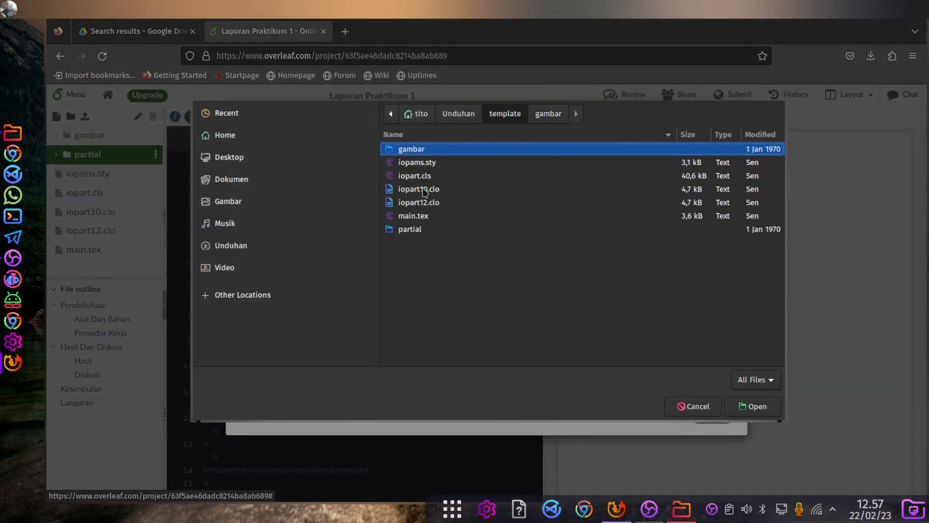
{"action": "left_click", "coordinate": [422, 230]}
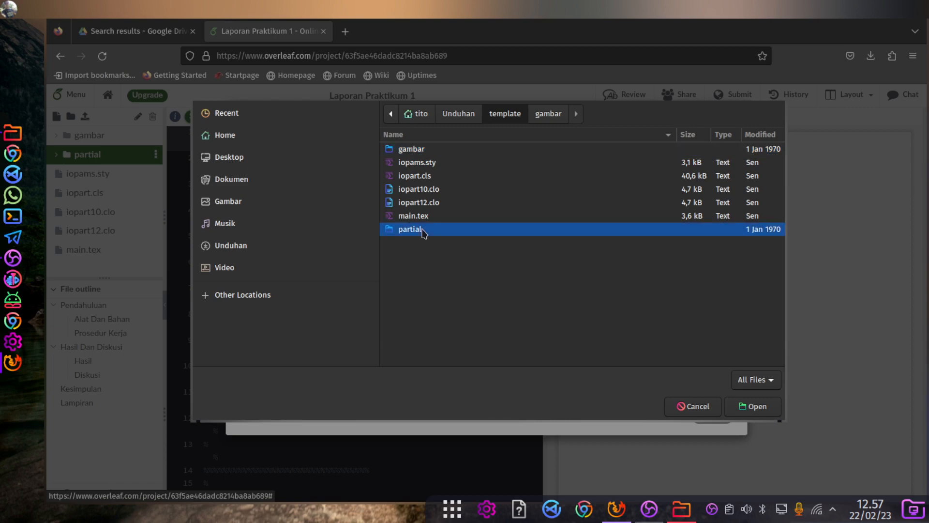
{"action": "double_click", "coordinate": [423, 231]}
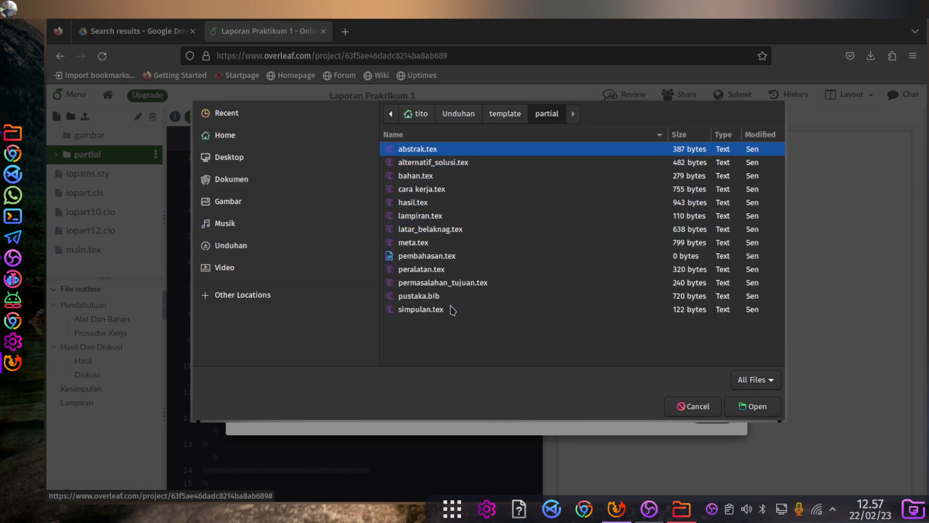
{"action": "left_click", "coordinate": [438, 314], "text": "shift"}
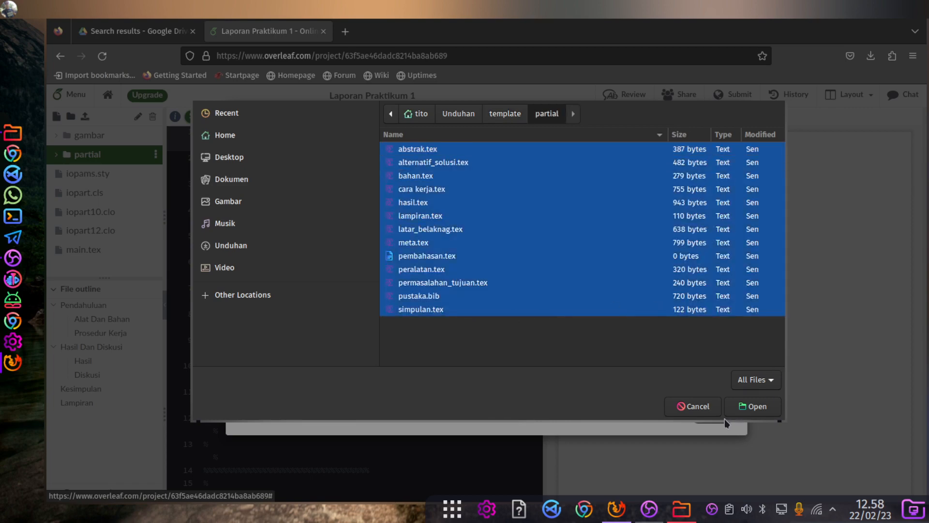
{"action": "left_click", "coordinate": [755, 408]}
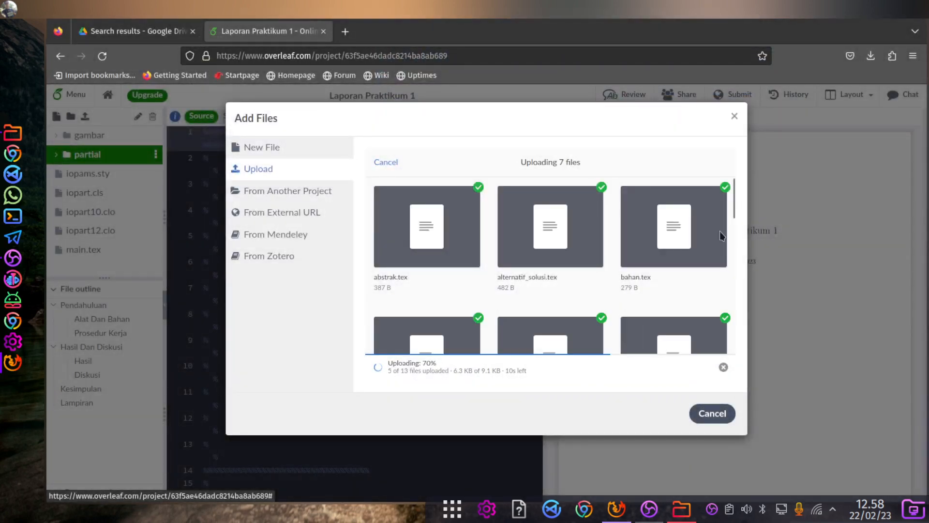
{"action": "scroll", "coordinate": [725, 312], "scroll_direction": "down", "scroll_amount": 8}
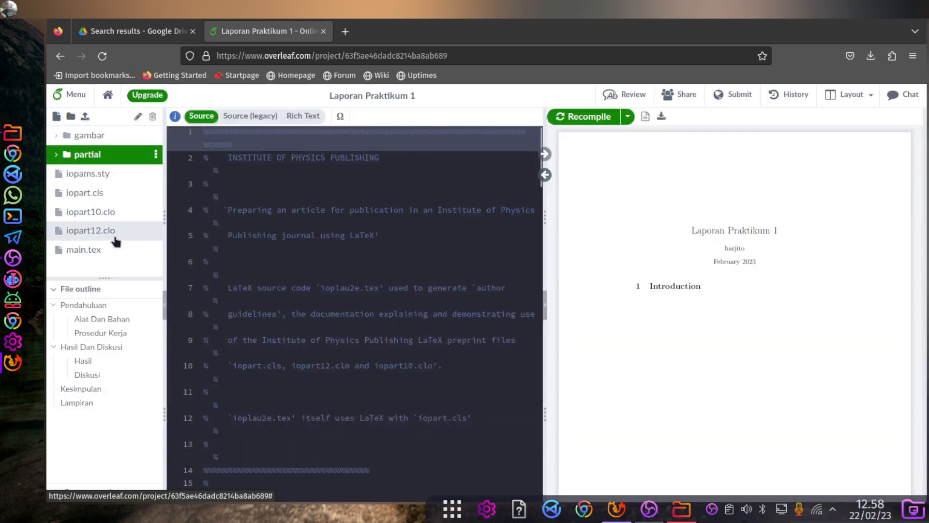
Expand the partial and gambar folders in the file tree and check their uploaded files
{"action": "left_click", "coordinate": [58, 156]}
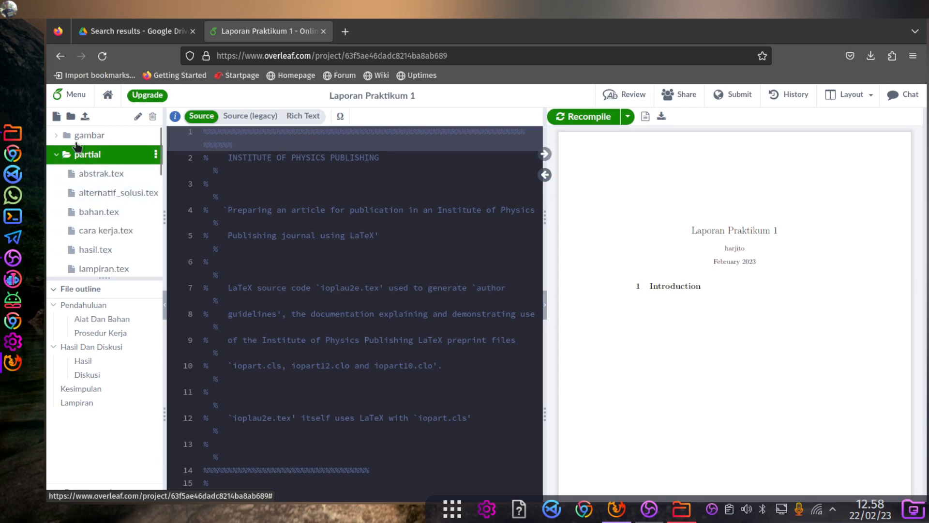
{"action": "left_click", "coordinate": [78, 137]}
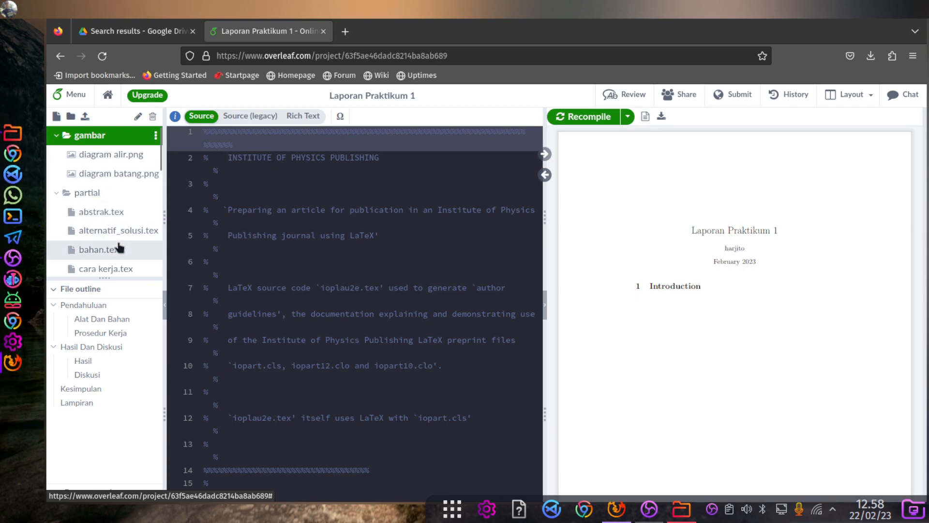
{"action": "scroll", "coordinate": [119, 238], "scroll_direction": "down", "scroll_amount": 3}
{"action": "scroll", "coordinate": [119, 235], "scroll_direction": "down", "scroll_amount": 3}
{"action": "scroll", "coordinate": [119, 236], "scroll_direction": "up", "scroll_amount": 2}
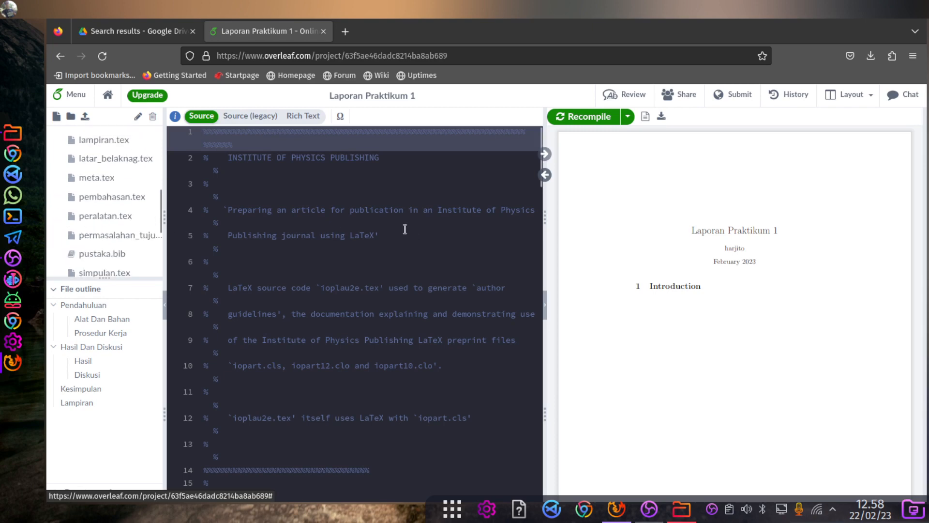
Recompile main.tex to refresh the PDF preview with the uploaded template
{"action": "left_click", "coordinate": [404, 235]}
{"action": "scroll", "coordinate": [349, 240], "scroll_direction": "down", "scroll_amount": 3}
{"action": "scroll", "coordinate": [358, 239], "scroll_direction": "up", "scroll_amount": 3}
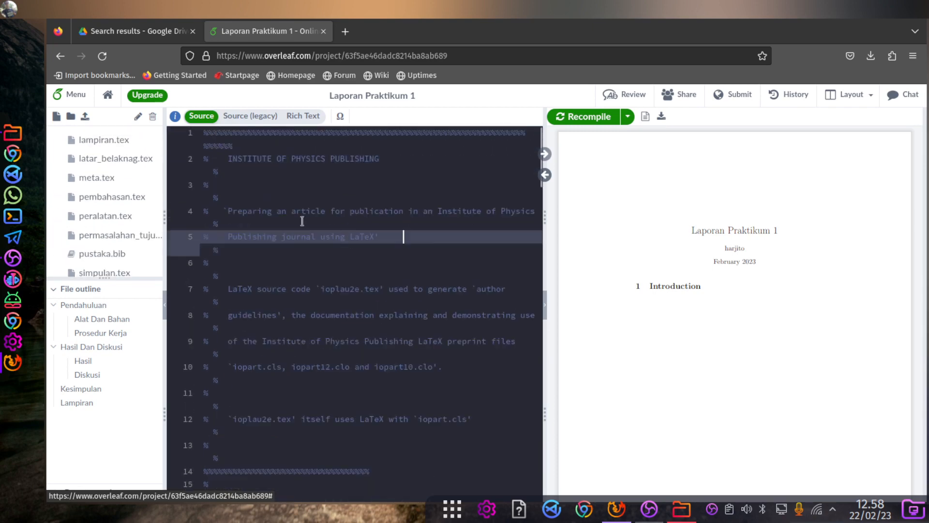
{"action": "key", "text": "ctrl+s"}
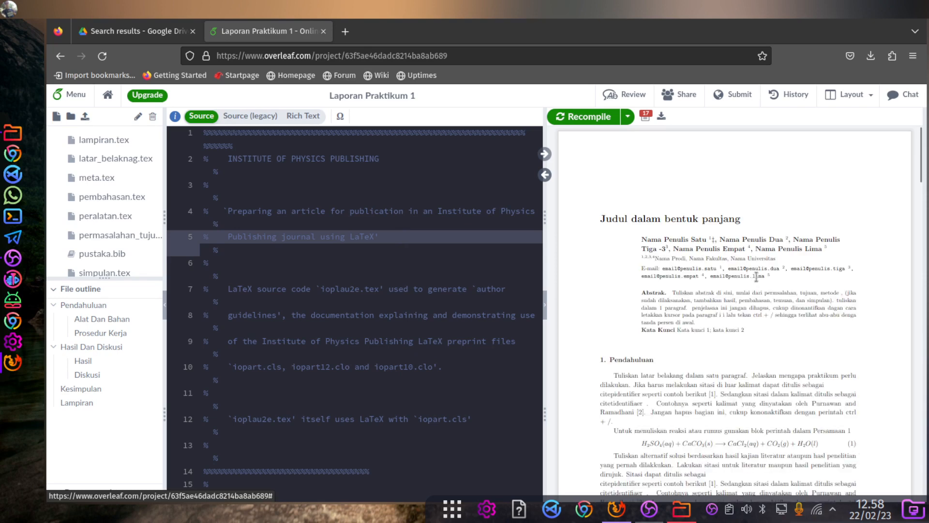
Look over the start of the compiled PDF and highlight the report title on its first page
{"action": "scroll", "coordinate": [770, 239], "scroll_direction": "down", "scroll_amount": 3}
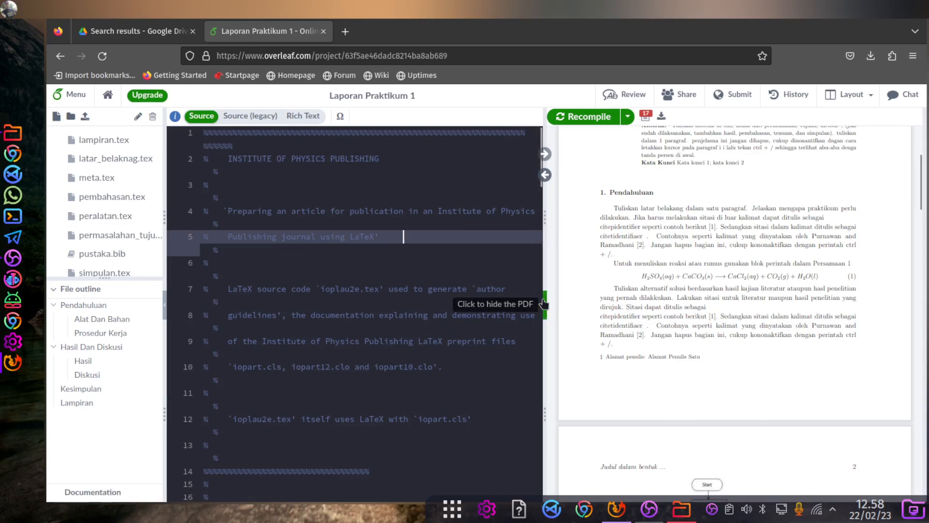
{"action": "scroll", "coordinate": [817, 247], "scroll_direction": "up", "scroll_amount": 3}
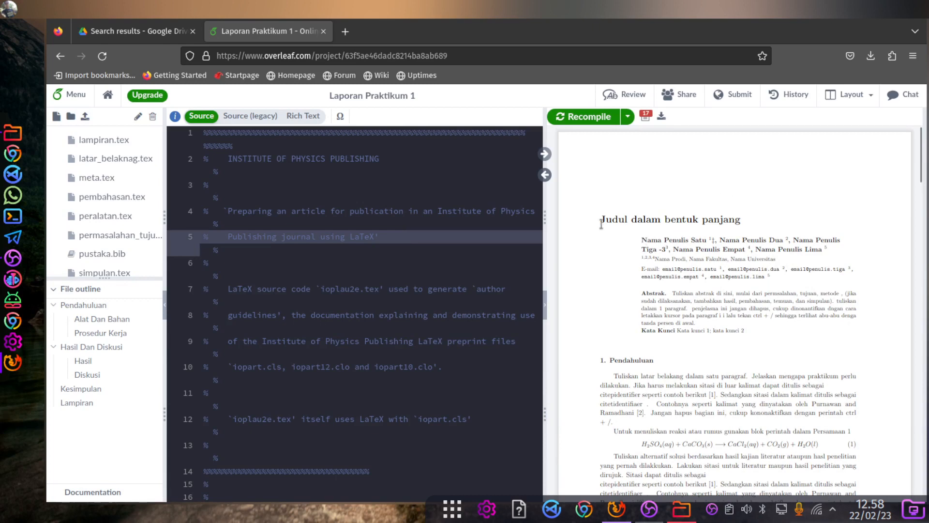
{"action": "left_click_drag", "start_coordinate": [600, 220], "coordinate": [748, 214]}
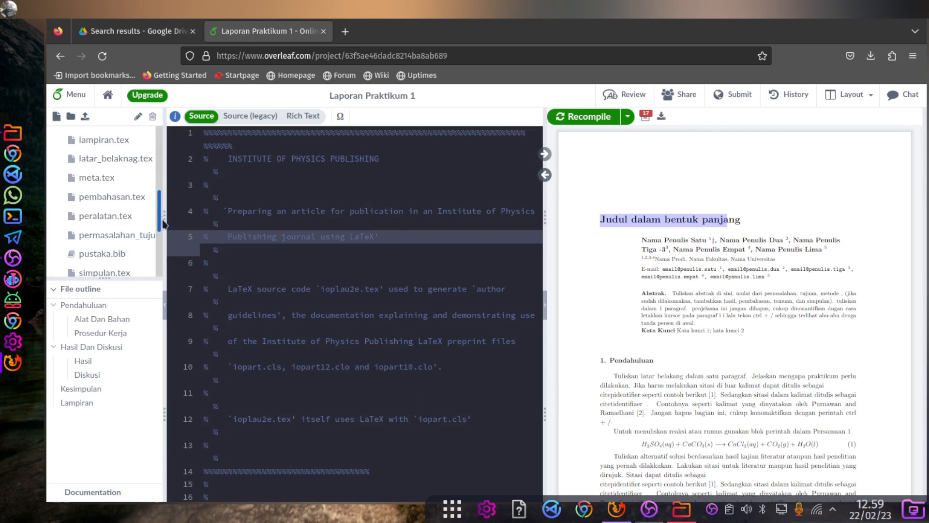
Open meta.tex from the partial folder and select the long title text inside the \judul command
{"action": "left_click_drag", "start_coordinate": [160, 215], "coordinate": [163, 195]}
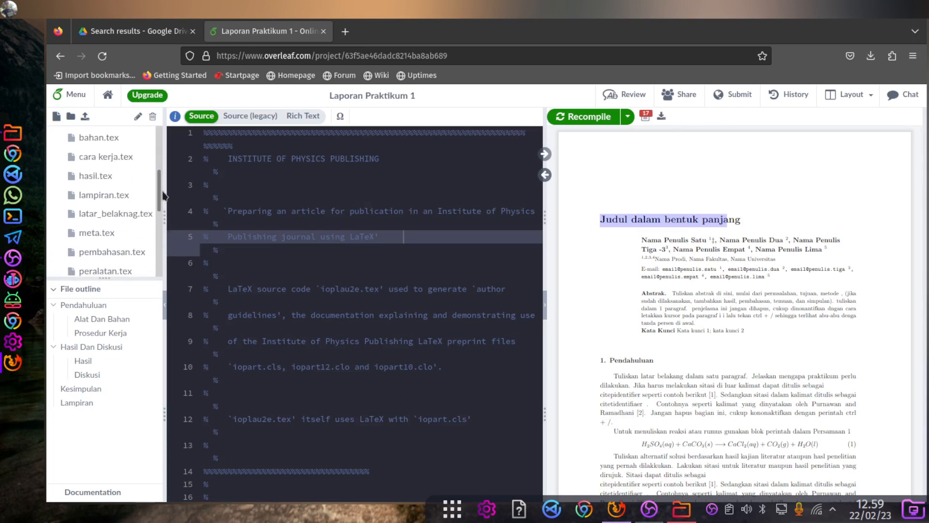
{"action": "left_click", "coordinate": [99, 233]}
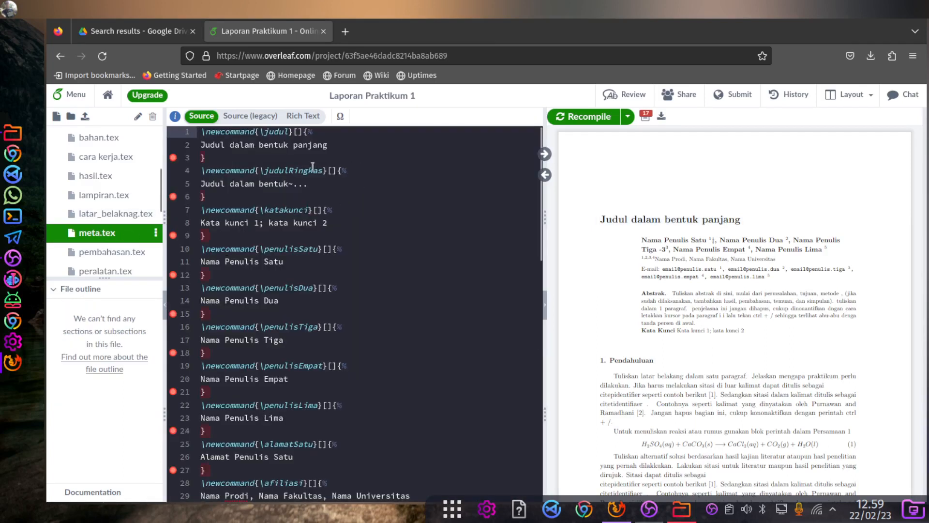
{"action": "left_click", "coordinate": [236, 146]}
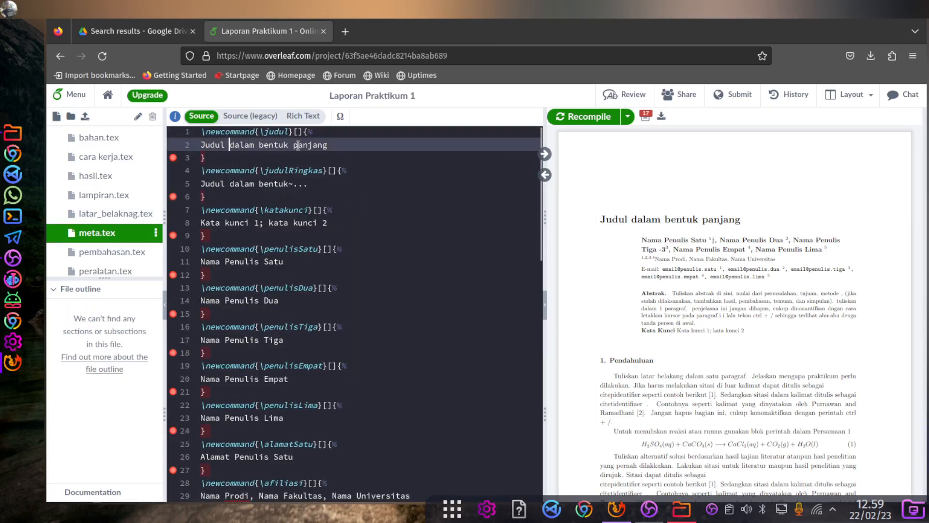
{"action": "key", "text": "Home"}
{"action": "key", "text": "ctrl+shift+Right"}
{"action": "key", "text": "ctrl+shift+Right"}
{"action": "key", "text": "ctrl+shift+Right"}
{"action": "key", "text": "ctrl+shift+Right"}
{"action": "key", "text": "ctrl+shift+Right"}
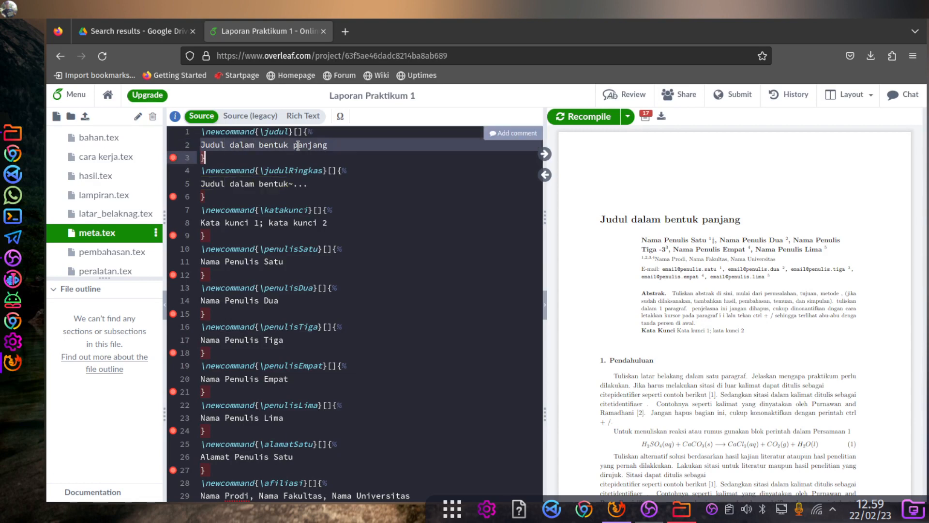
{"action": "key", "text": "shift+Left"}
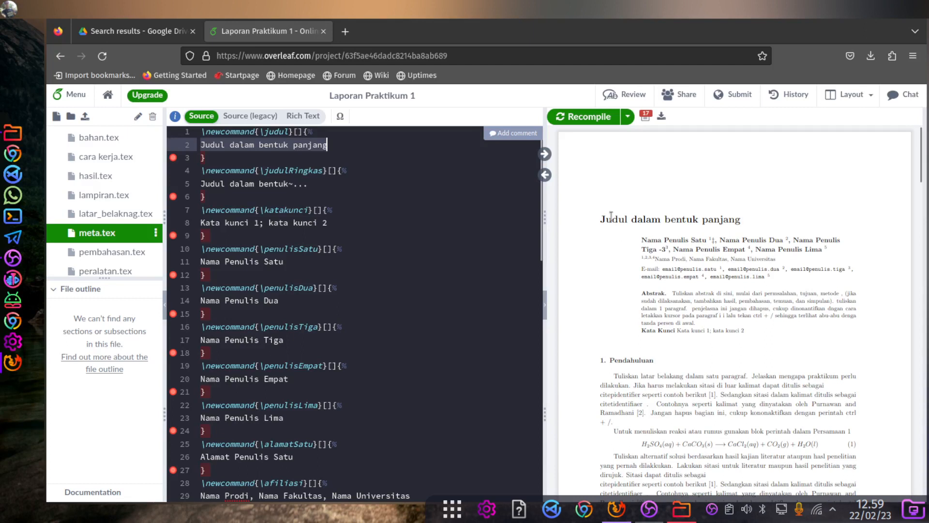
Locate the short title in the \judulRingkas command and compare it with the running page headers in the PDF preview
{"action": "left_click", "coordinate": [236, 184]}
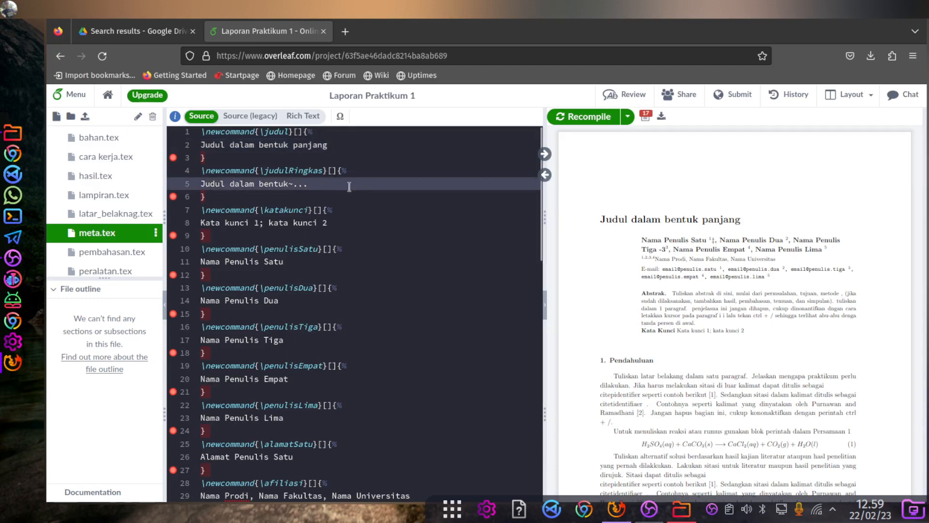
{"action": "scroll", "coordinate": [629, 305], "scroll_direction": "down", "scroll_amount": 5}
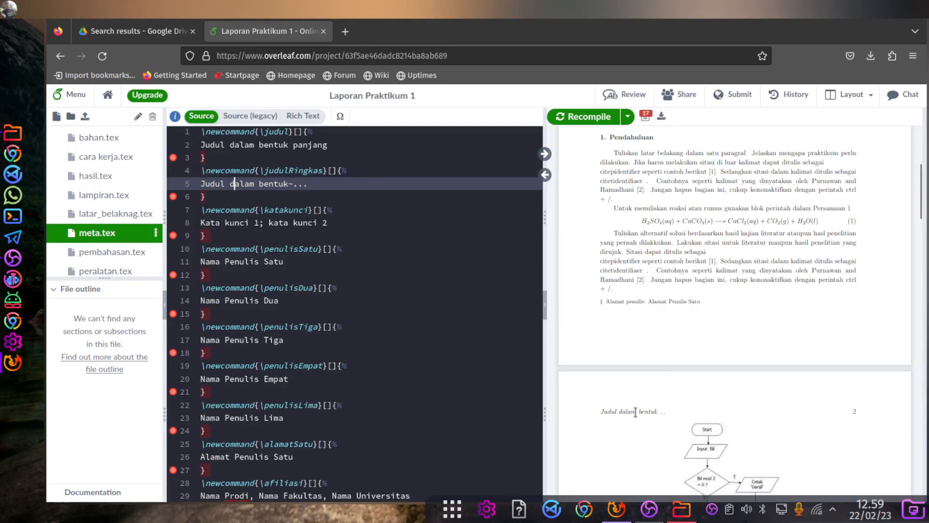
{"action": "scroll", "coordinate": [674, 421], "scroll_direction": "down", "scroll_amount": 5}
{"action": "scroll", "coordinate": [672, 405], "scroll_direction": "down", "scroll_amount": 5}
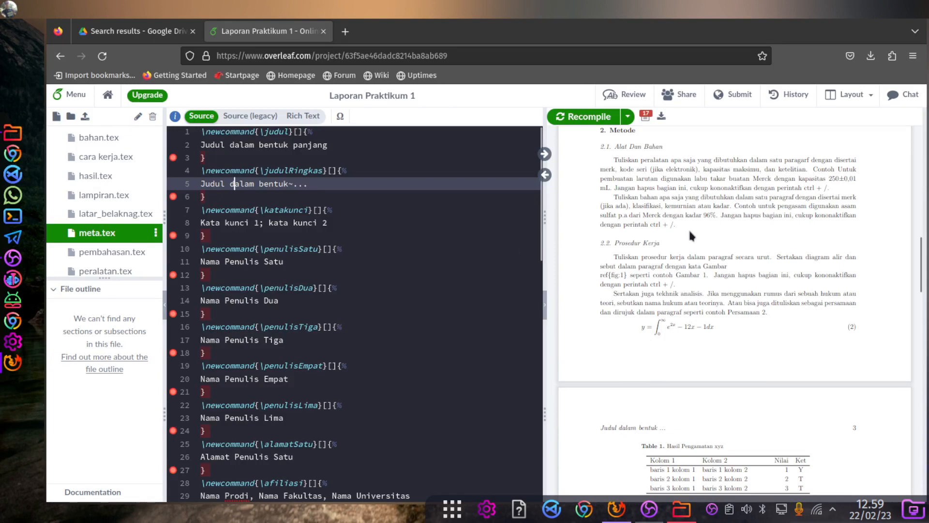
Examine the author, address, affiliation and email commands in meta.tex against the first page of the PDF preview
{"action": "scroll", "coordinate": [691, 236], "scroll_direction": "up", "scroll_amount": 20}
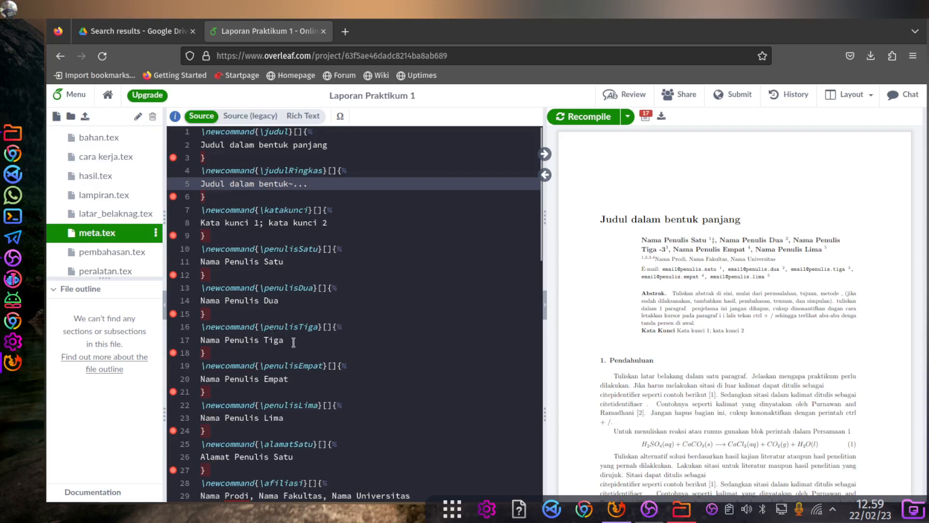
{"action": "scroll", "coordinate": [293, 342], "scroll_direction": "down", "scroll_amount": 2}
{"action": "scroll", "coordinate": [278, 323], "scroll_direction": "down", "scroll_amount": 4}
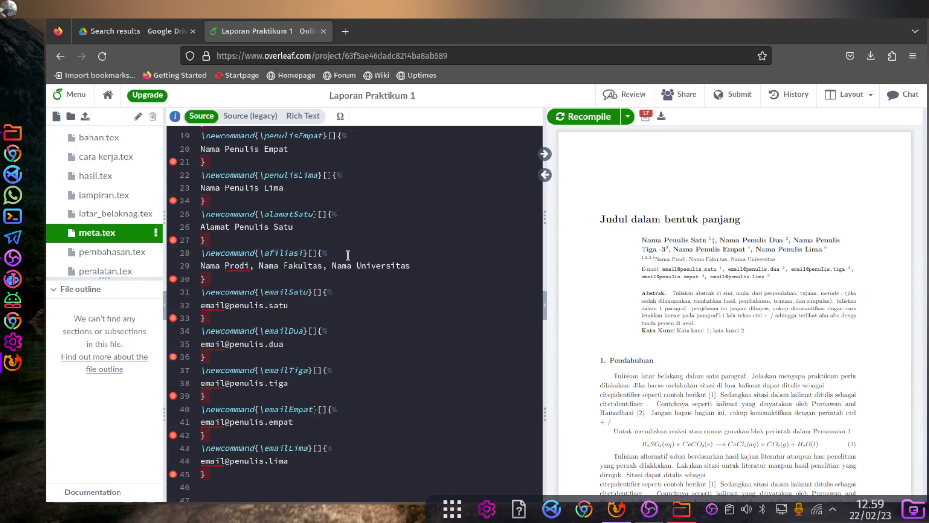
{"action": "scroll", "coordinate": [313, 220], "scroll_direction": "up", "scroll_amount": 2}
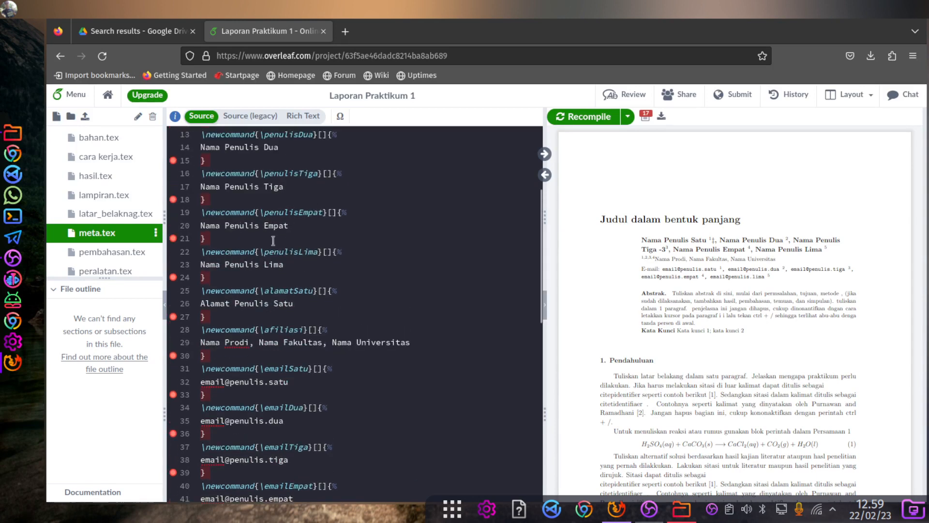
{"action": "scroll", "coordinate": [286, 317], "scroll_direction": "down", "scroll_amount": 4}
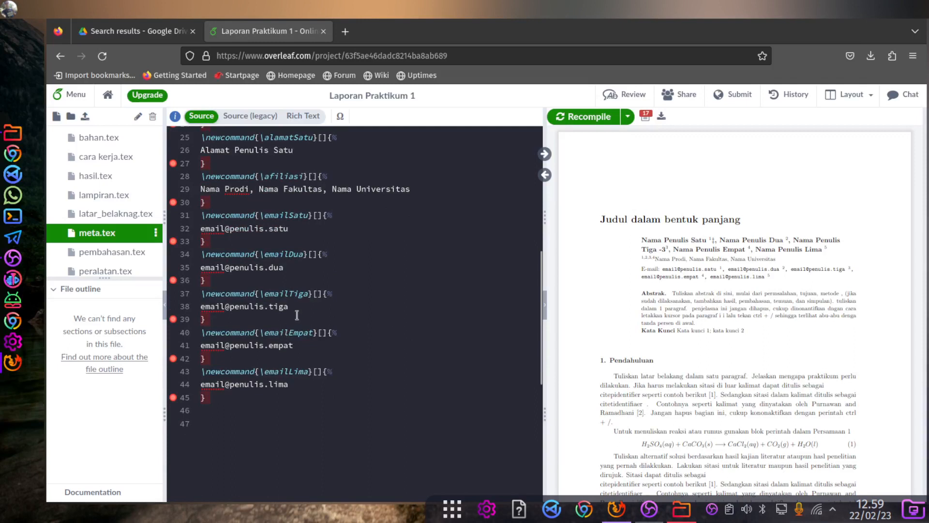
{"action": "scroll", "coordinate": [297, 315], "scroll_direction": "up", "scroll_amount": 4}
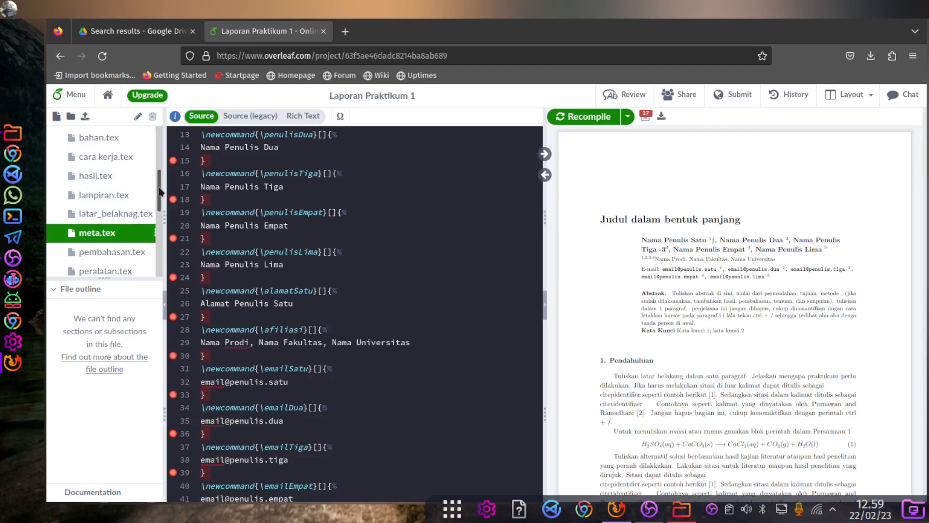
Open abstrak.tex from the partial folder and try toggling its instruction paragraph to a comment and back
{"action": "scroll", "coordinate": [160, 186], "scroll_direction": "up", "scroll_amount": 3}
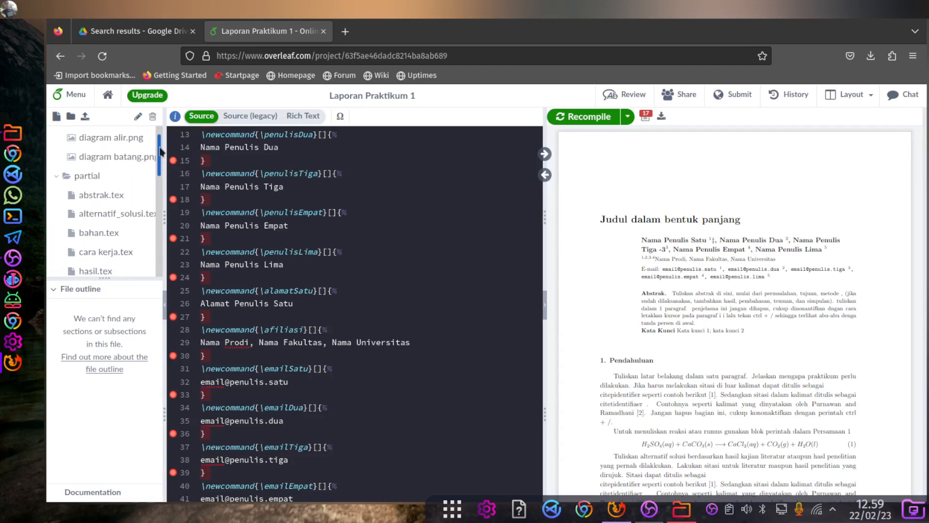
{"action": "left_click", "coordinate": [120, 200]}
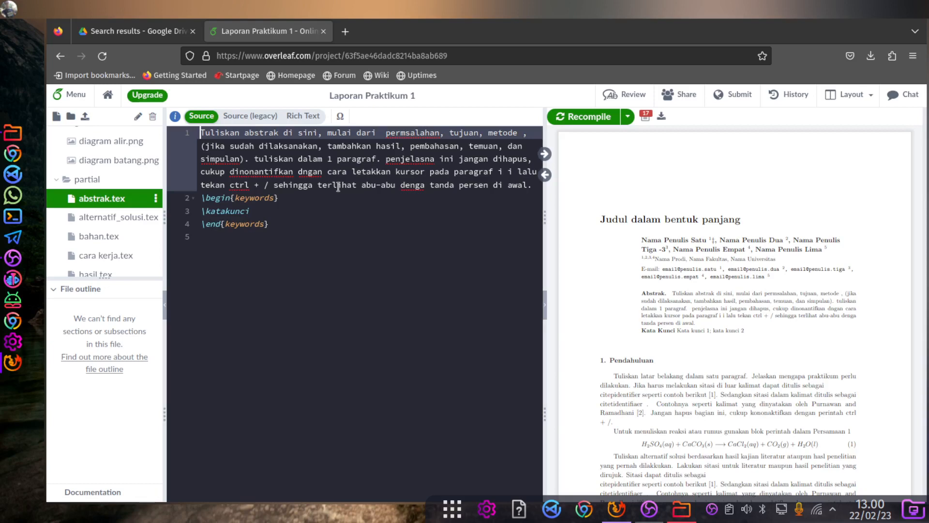
{"action": "key", "text": "ctrl+plus"}
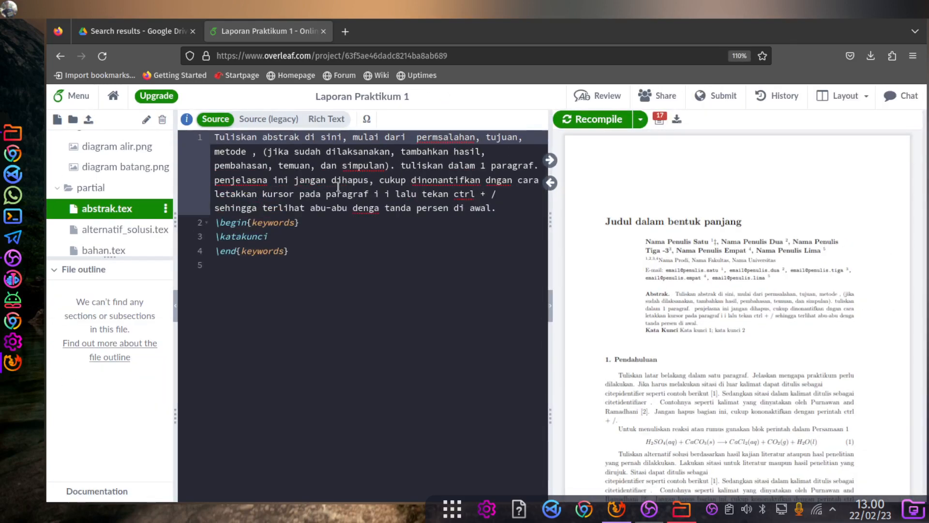
{"action": "key", "text": "ctrl+minus"}
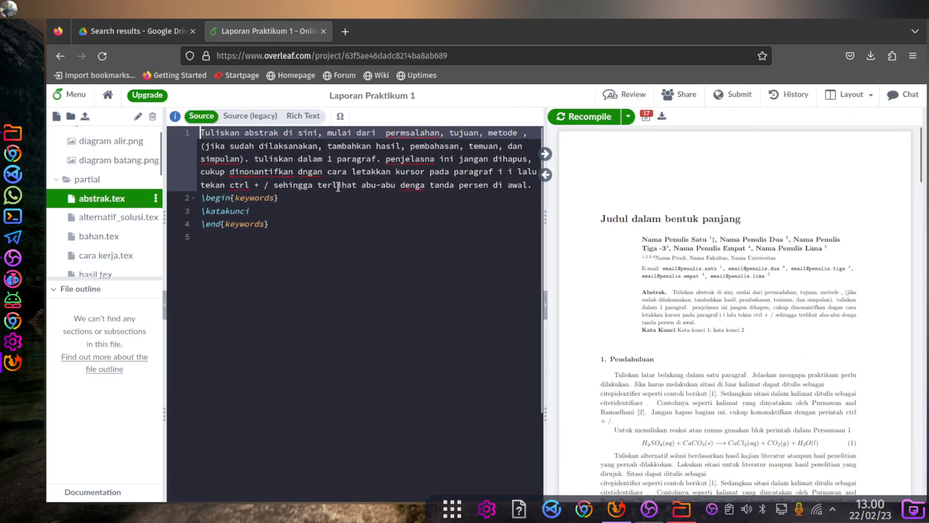
{"action": "key", "text": "ctrl+slash"}
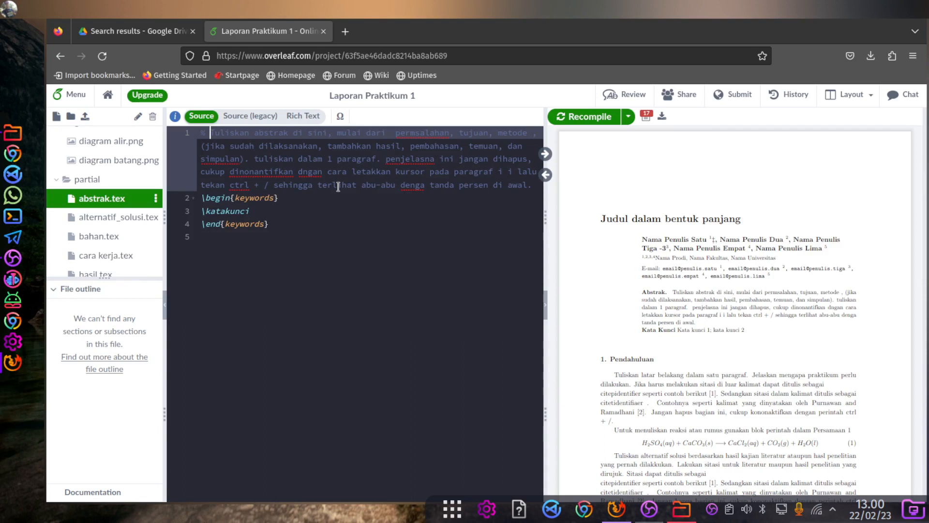
{"action": "key", "text": "ctrl+slash"}
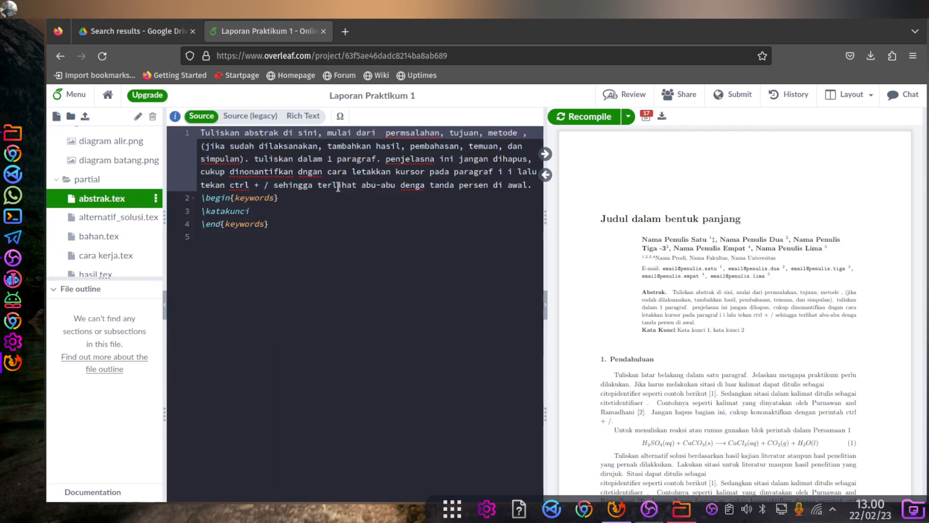
Add the line "Abstark kiat tulis dini" below the instruction paragraph in abstrak.tex, separated by a blank line
{"action": "key", "text": "Down"}
{"action": "key", "text": "Down"}
{"action": "key", "text": "Down"}
{"action": "key", "text": "Down"}
{"action": "key", "text": "Down"}
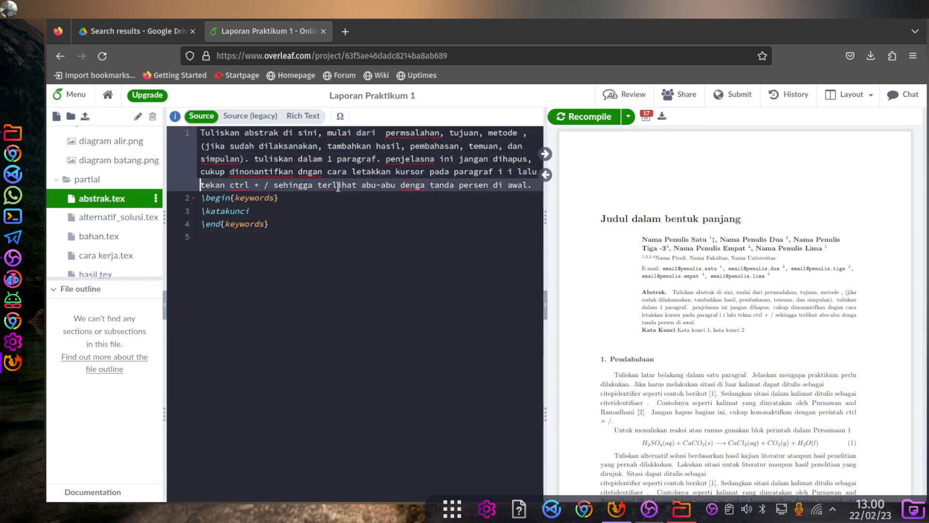
{"action": "key", "text": "Return"}
{"action": "key", "text": "Return"}
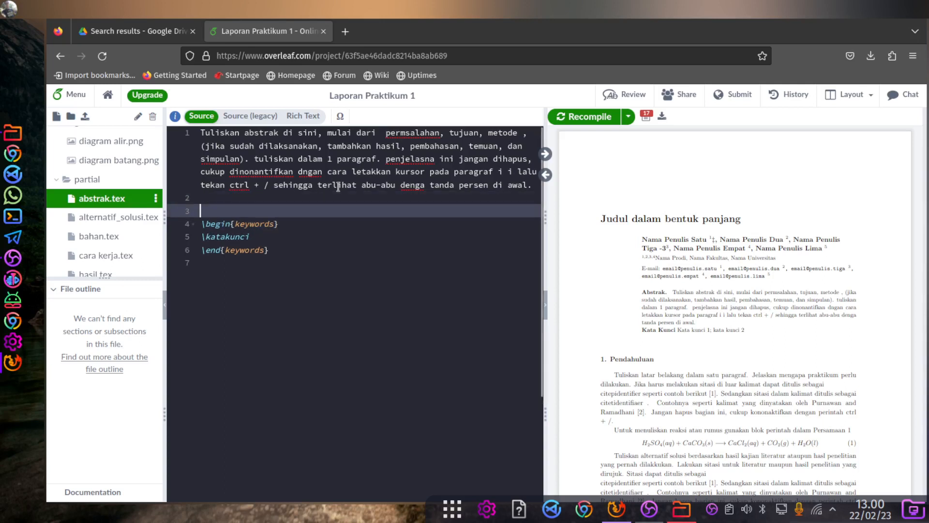
{"action": "type", "text": "Abstark"}
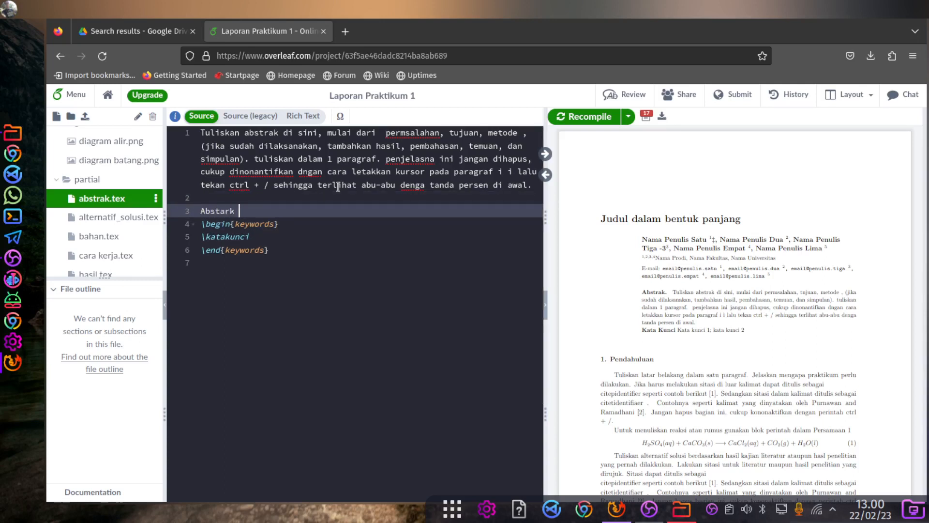
{"action": "type", "text": " kiat tulis dini"}
Comment out the instruction paragraph at the start of abstrak.tex and recompile the PDF
{"action": "key", "text": "Up"}
{"action": "key", "text": "Up"}
{"action": "key", "text": "Up"}
{"action": "key", "text": "Up"}
{"action": "key", "text": "Up"}
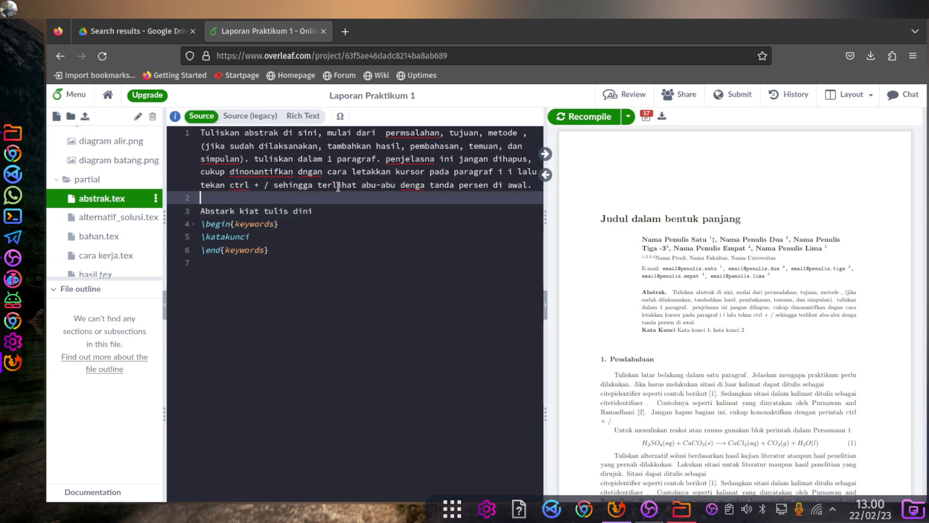
{"action": "key", "text": "ctrl+slash"}
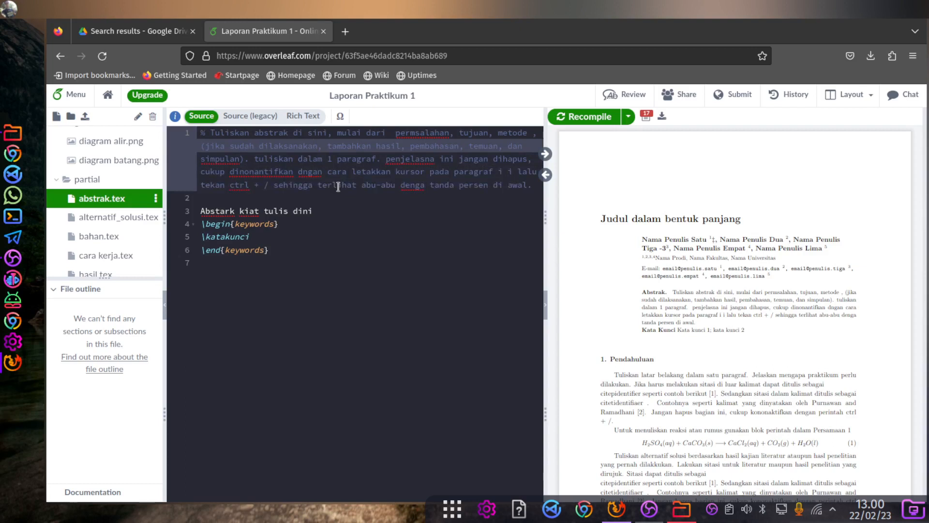
{"action": "key", "text": "ctrl+s"}
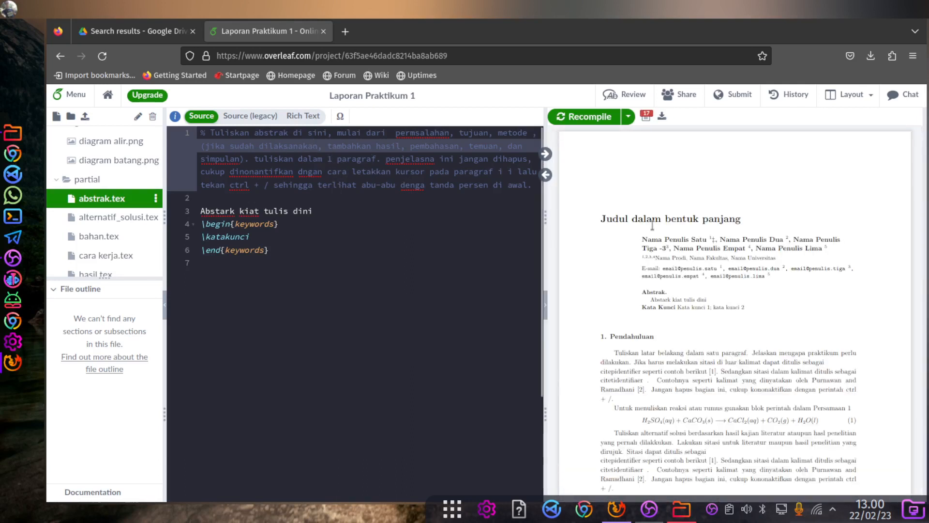
Check the abstract text in the PDF preview and locate the \katakunci command in abstrak.tex
{"action": "left_click_drag", "start_coordinate": [651, 304], "coordinate": [711, 305]}
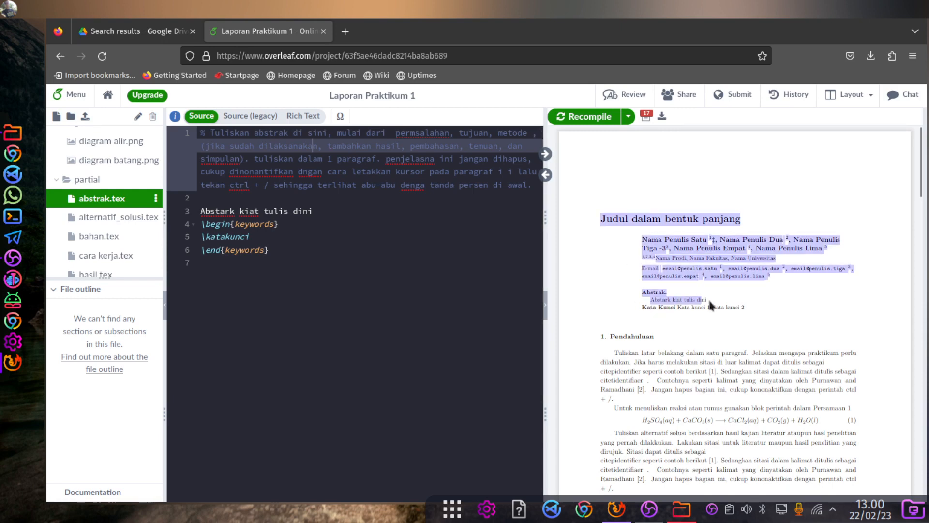
{"action": "left_click", "coordinate": [711, 304]}
{"action": "left_click", "coordinate": [275, 239]}
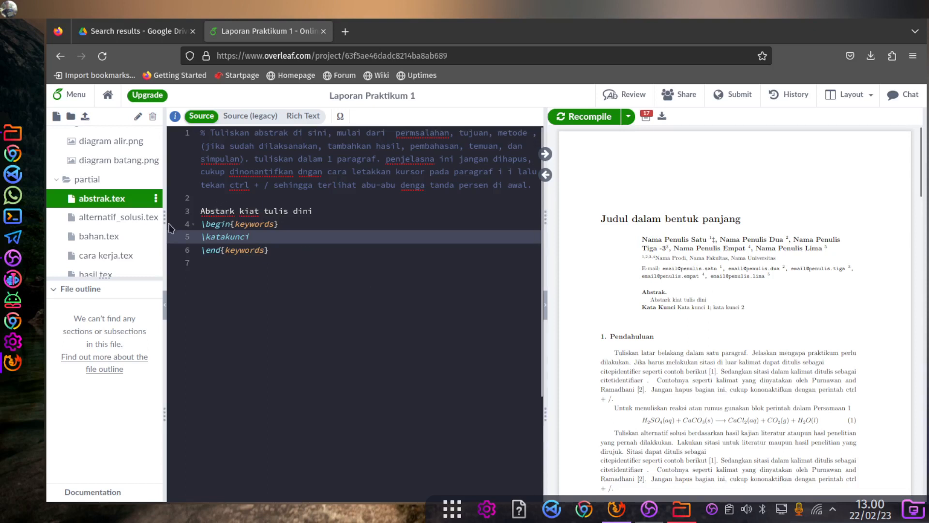
Open latar_belaknag.tex from the partial folder and insert an extra blank line below its instruction paragraph
{"action": "scroll", "coordinate": [158, 184], "scroll_direction": "down", "scroll_amount": 2}
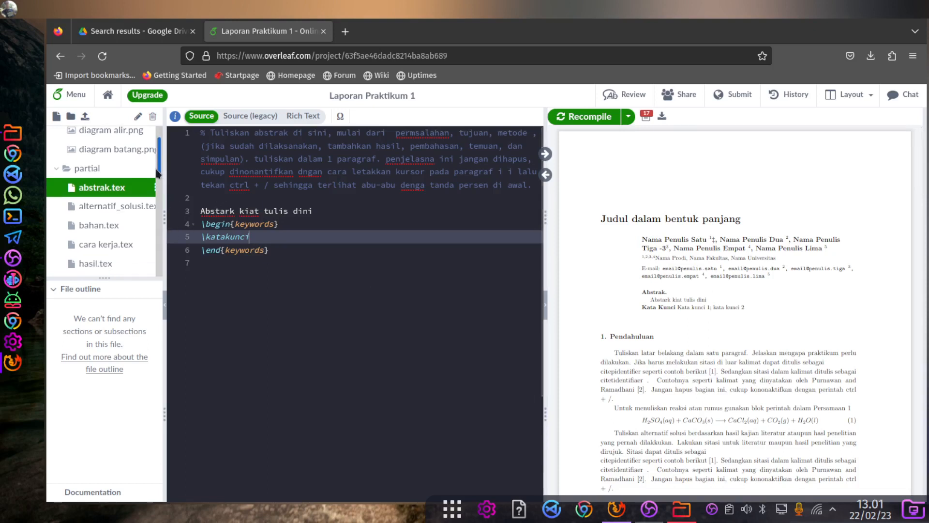
{"action": "scroll", "coordinate": [157, 189], "scroll_direction": "down", "scroll_amount": 1}
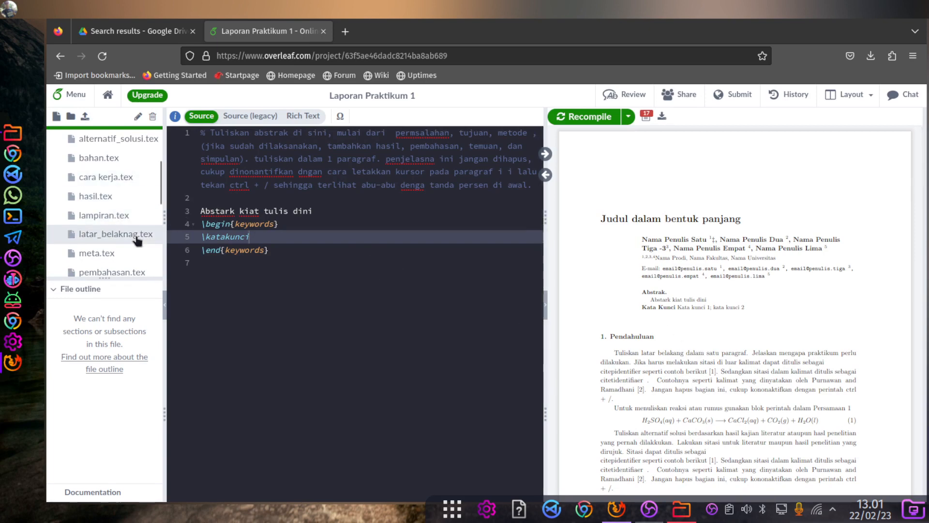
{"action": "scroll", "coordinate": [148, 180], "scroll_direction": "up", "scroll_amount": 2}
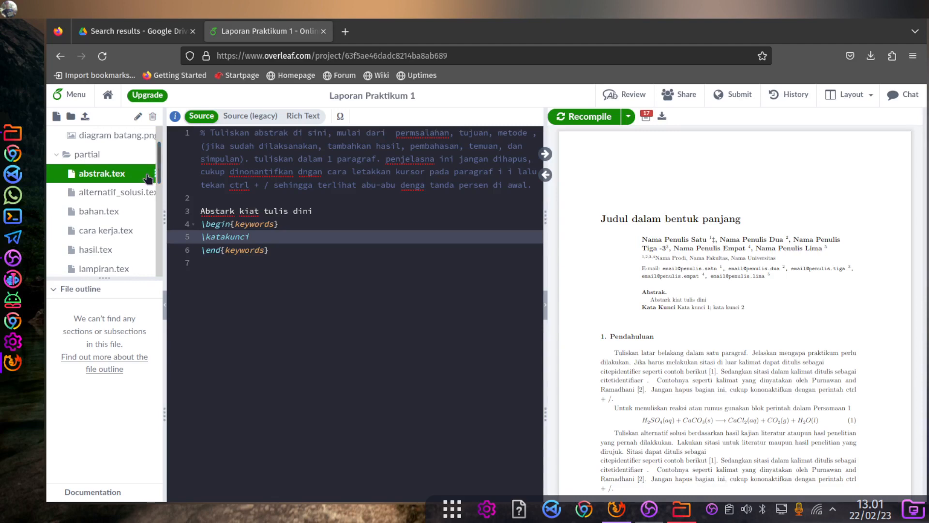
{"action": "scroll", "coordinate": [164, 179], "scroll_direction": "down", "scroll_amount": 2}
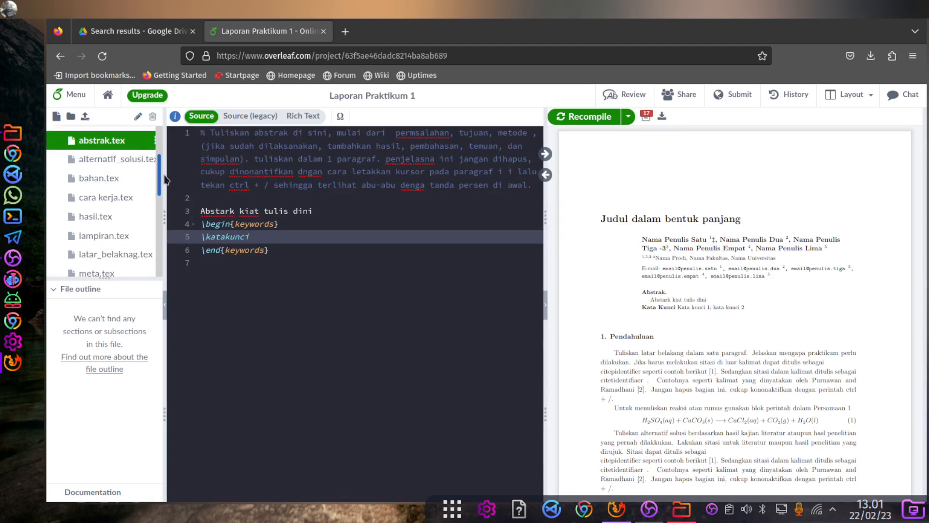
{"action": "scroll", "coordinate": [164, 179], "scroll_direction": "down", "scroll_amount": 1}
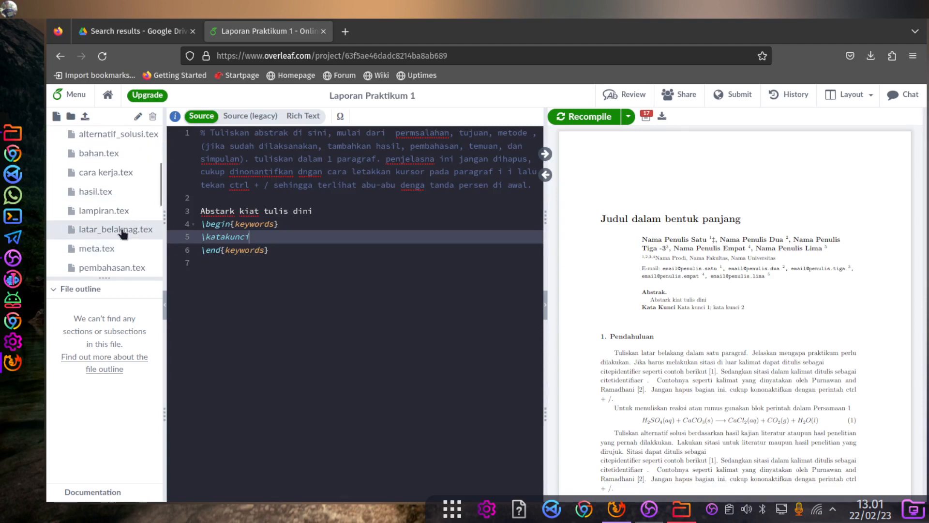
{"action": "left_click", "coordinate": [123, 234]}
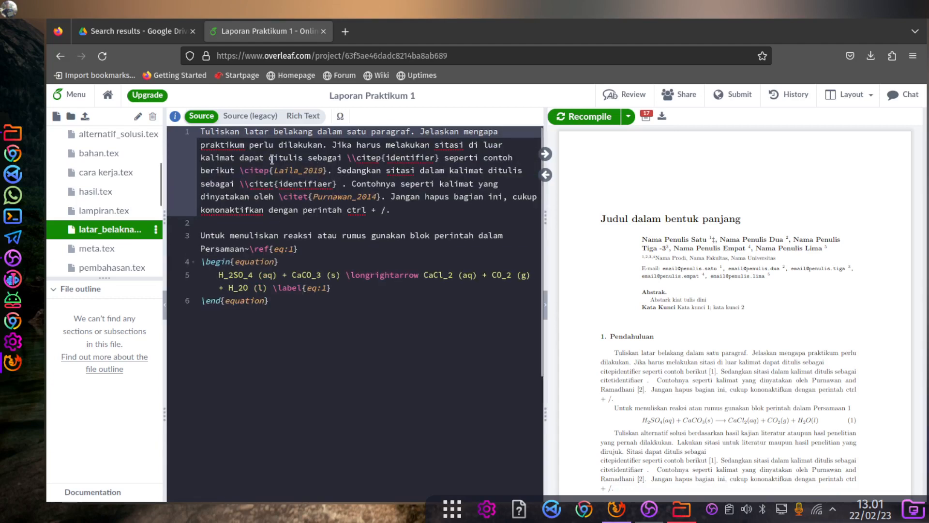
{"action": "left_click", "coordinate": [402, 219]}
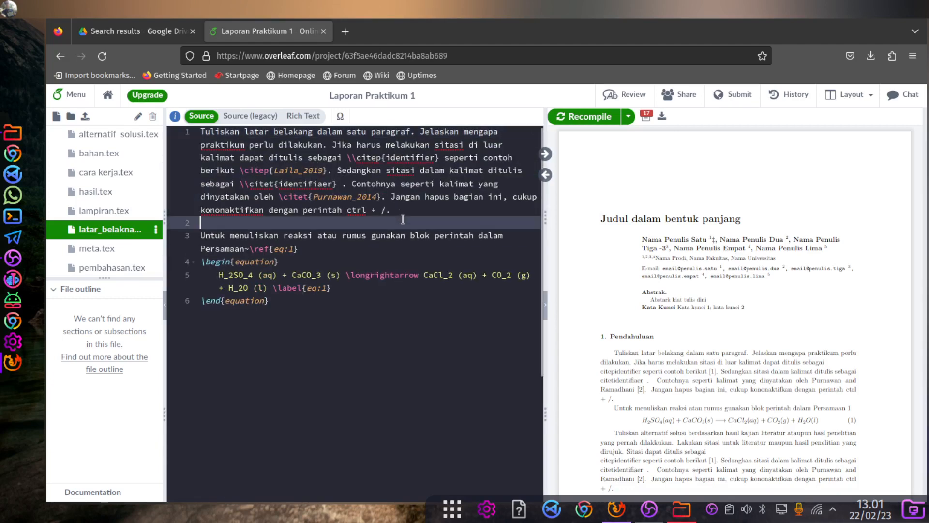
{"action": "key", "text": "Return"}
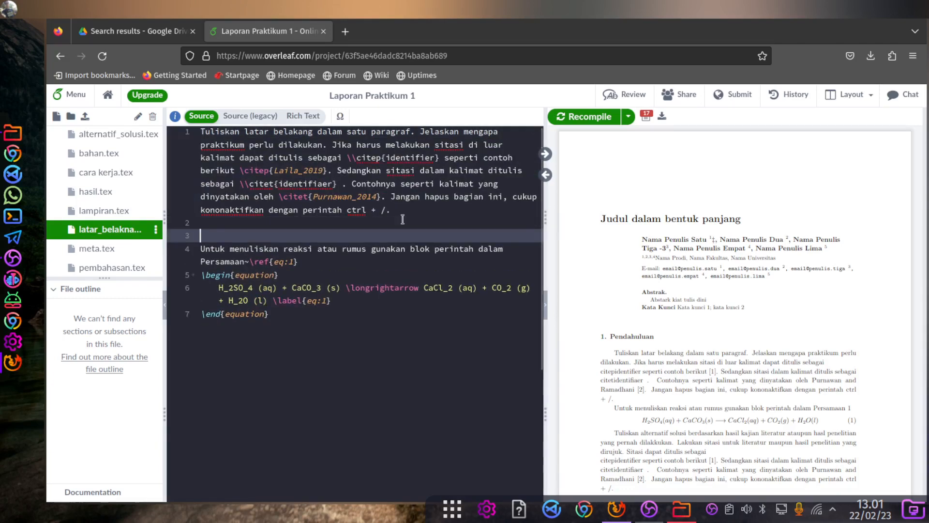
Comment out the instruction paragraph on line 1 of latar_belaknag.tex and return to the blank line below it
{"action": "key", "text": "Up"}
{"action": "key", "text": "Up"}
{"action": "key", "text": "Up"}
{"action": "key", "text": "Up"}
{"action": "key", "text": "Up"}
{"action": "key", "text": "Up"}
{"action": "key", "text": "Up"}
{"action": "key", "text": "Up"}
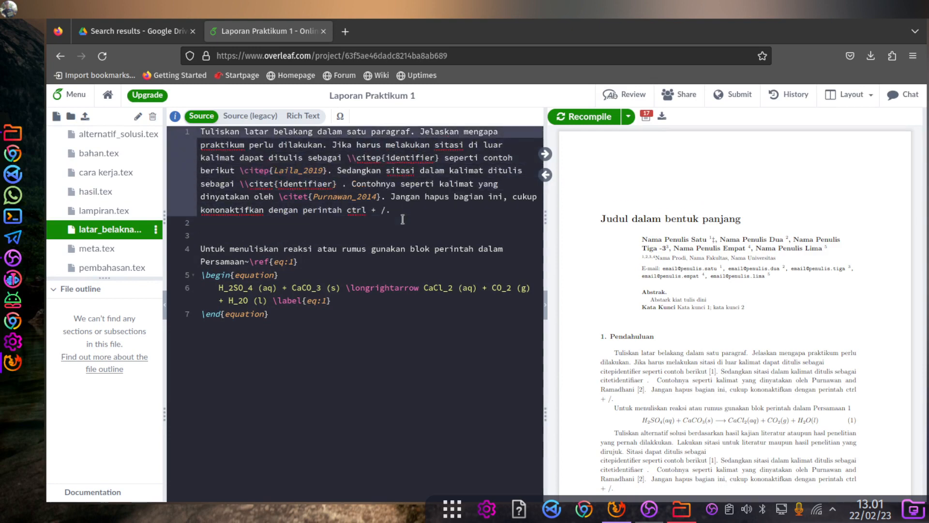
{"action": "key", "text": "ctrl+slash"}
{"action": "key", "text": "Down"}
{"action": "key", "text": "Down"}
{"action": "key", "text": "Down"}
{"action": "key", "text": "Down"}
{"action": "key", "text": "Down"}
{"action": "key", "text": "Down"}
{"action": "key", "text": "Down"}
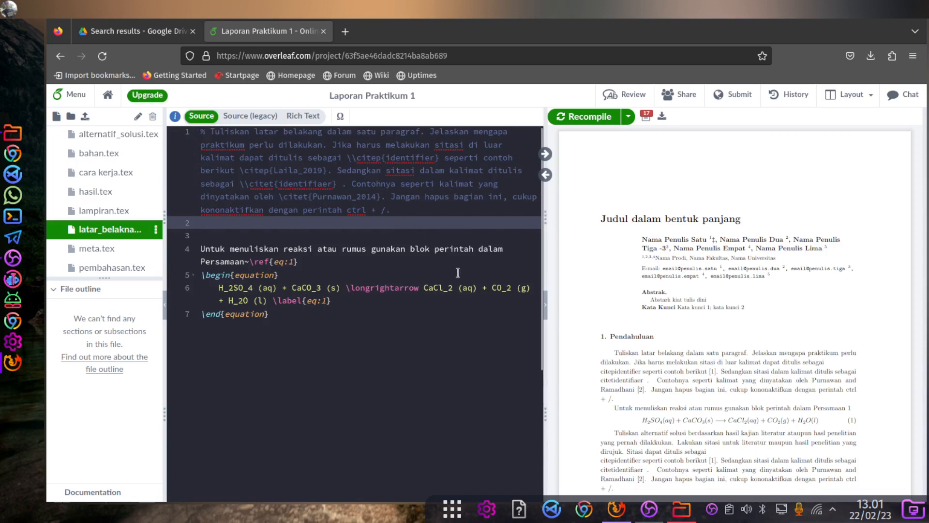
View the Pendahuluan section in the PDF preview and uncomment the instruction paragraph in latar_belaknag.tex
{"action": "scroll", "coordinate": [780, 344], "scroll_direction": "down", "scroll_amount": 3}
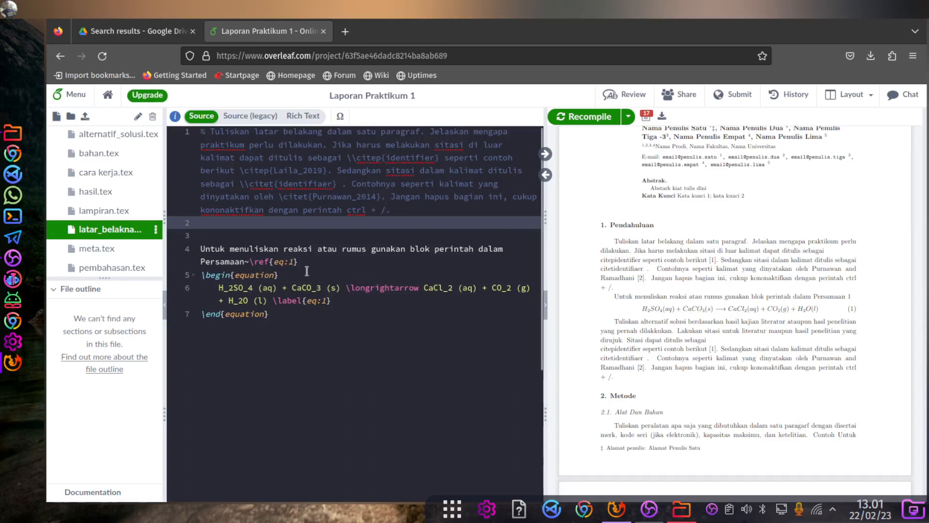
{"action": "key", "text": "Up"}
{"action": "key", "text": "Up"}
{"action": "key", "text": "Up"}
{"action": "key", "text": "Up"}
{"action": "key", "text": "Up"}
{"action": "key", "text": "Up"}
{"action": "key", "text": "Up"}
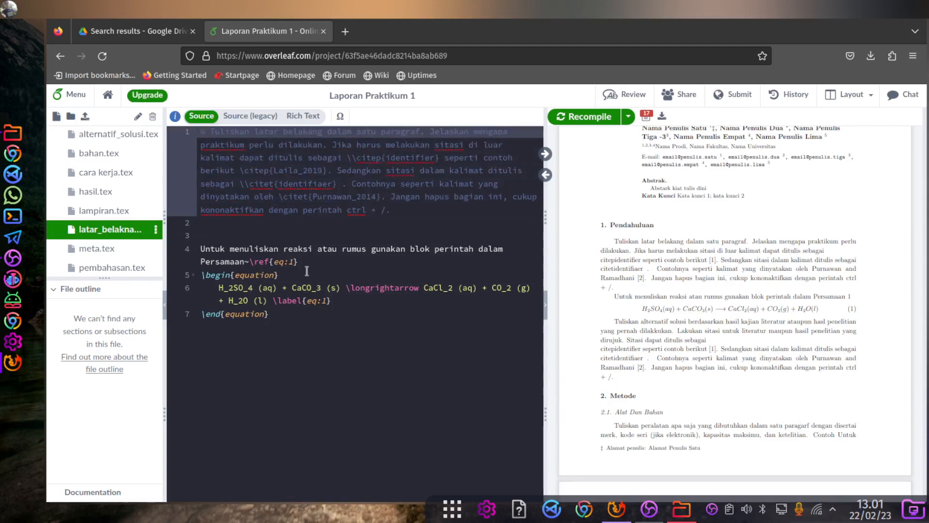
{"action": "key", "text": "ctrl+slash"}
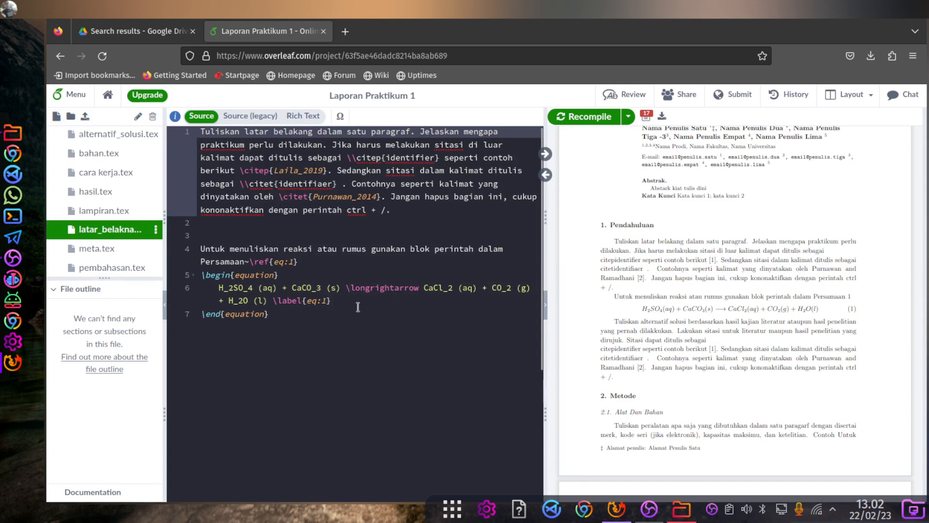
Compare the equation's \label{eq:1} and its \ref{eq:1} reference with the numbered equation in the PDF preview
{"action": "left_click", "coordinate": [327, 302]}
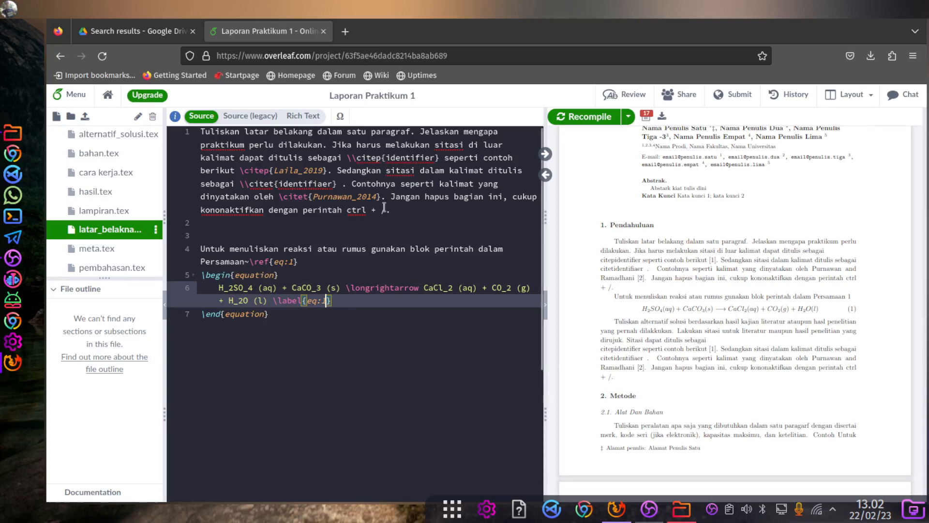
{"action": "left_click", "coordinate": [288, 261]}
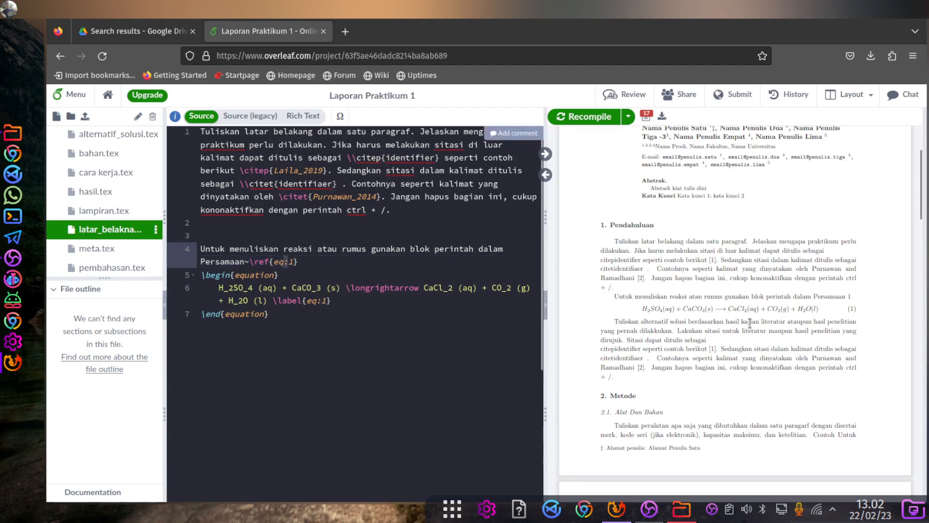
{"action": "scroll", "coordinate": [836, 316], "scroll_direction": "down", "scroll_amount": 2}
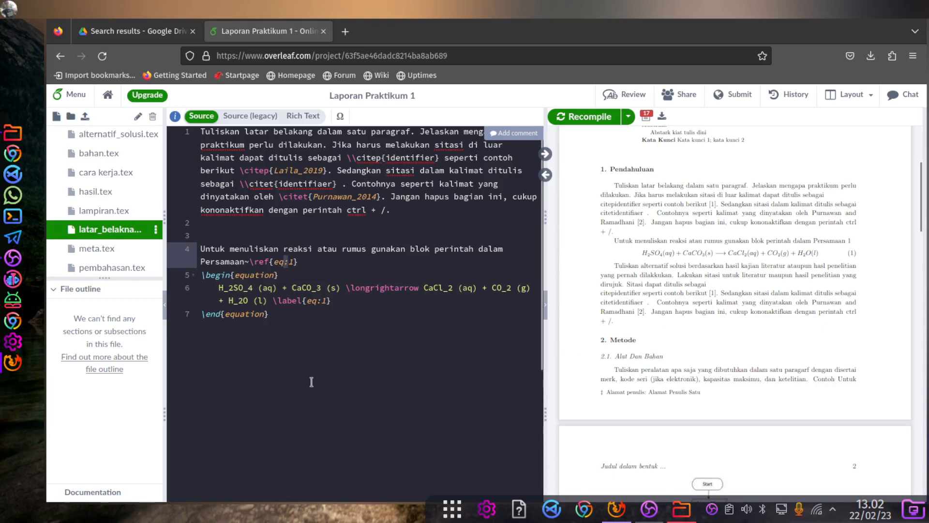
Copy the equation block on lines 5–7 and paste a duplicate below it, starting on line 10
{"action": "scroll", "coordinate": [311, 380], "scroll_direction": "down", "scroll_amount": 3}
{"action": "left_click", "coordinate": [365, 182]}
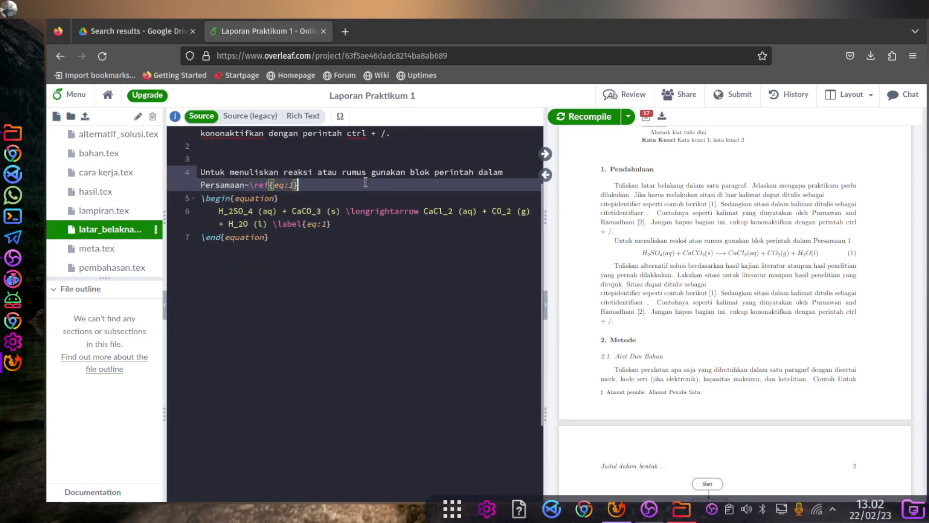
{"action": "key", "text": "Down"}
{"action": "key", "text": "Up"}
{"action": "key", "text": "Right"}
{"action": "key", "text": "Right"}
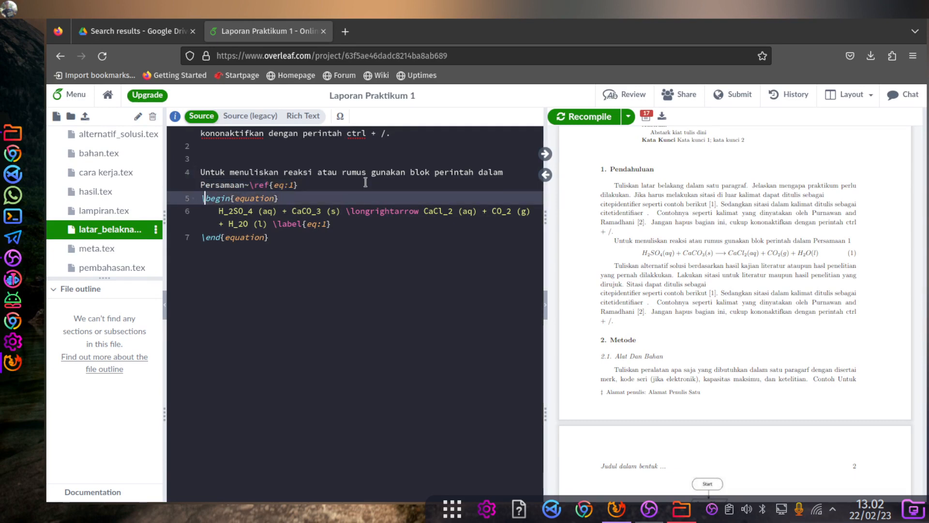
{"action": "key", "text": "shift+Down"}
{"action": "key", "text": "shift+Down"}
{"action": "key", "text": "shift+Down"}
{"action": "key", "text": "ctrl+c"}
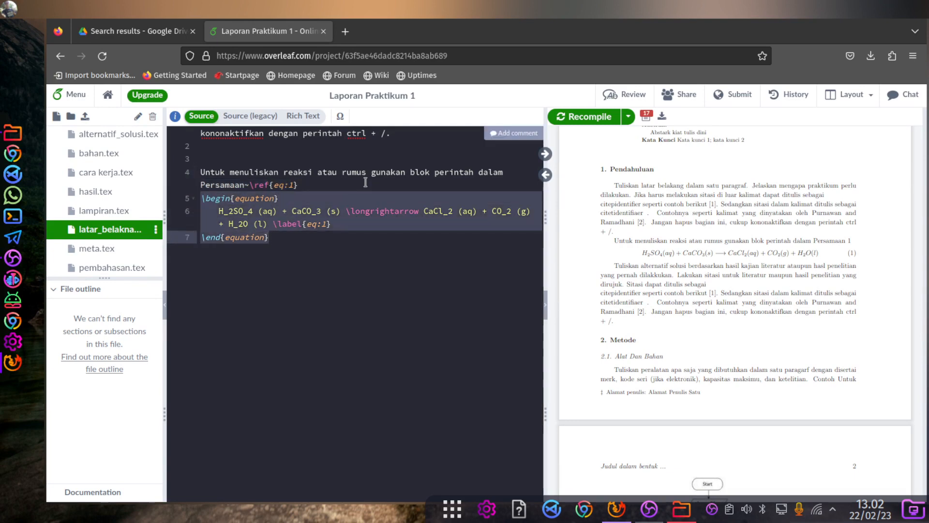
{"action": "key", "text": "Right"}
{"action": "key", "text": "Return"}
{"action": "key", "text": "Return"}
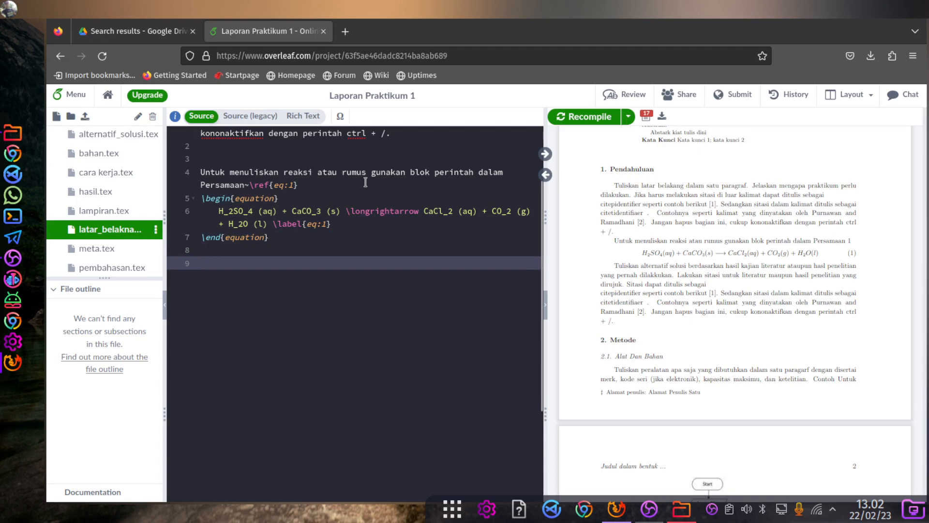
{"action": "key", "text": "Return"}
{"action": "key", "text": "ctrl+v"}
Change the duplicated equation's label to eq:2 and recompile the document
{"action": "key", "text": "Up"}
{"action": "key", "text": "Up"}
{"action": "key", "text": "Up"}
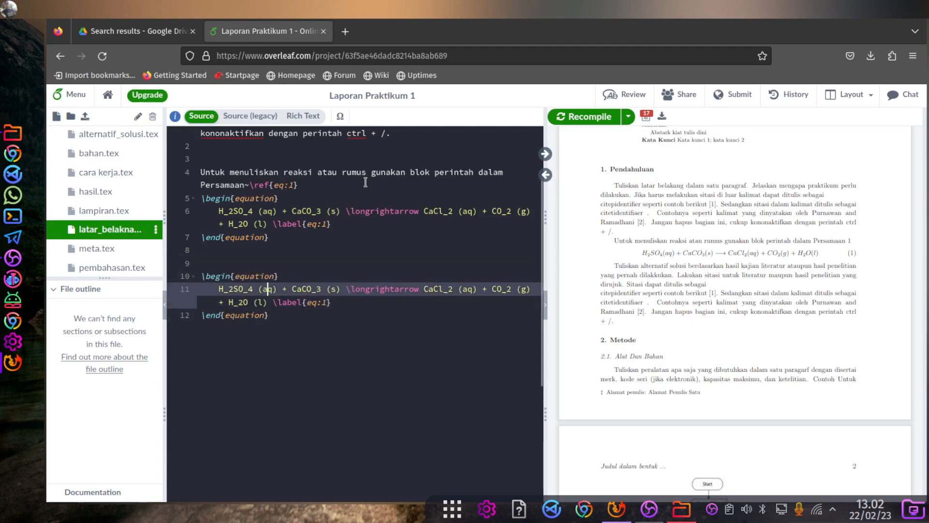
{"action": "key", "text": "Down"}
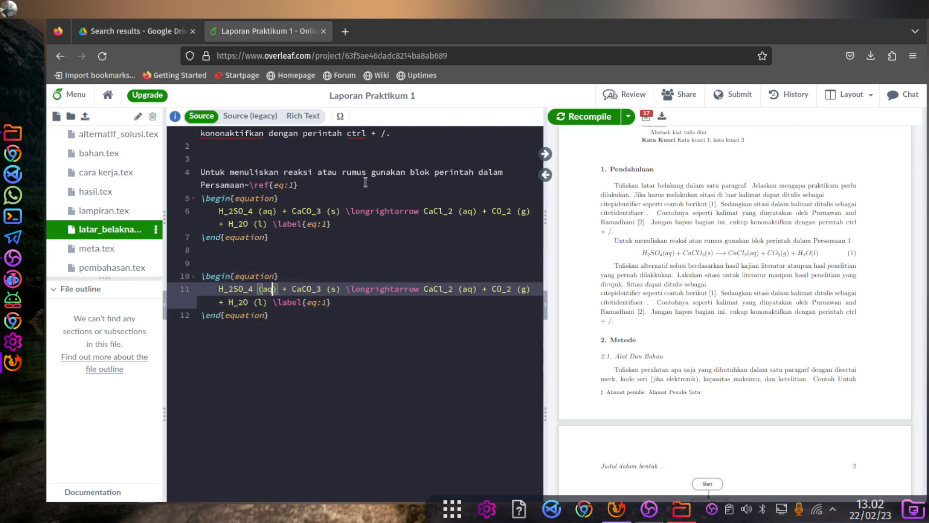
{"action": "key", "text": "Down"}
{"action": "key", "text": "Right"}
{"action": "key", "text": "Right"}
{"action": "key", "text": "Right"}
{"action": "key", "text": "Right"}
{"action": "key", "text": "Right"}
{"action": "key", "text": "Right"}
{"action": "key", "text": "Right"}
{"action": "key", "text": "Right"}
{"action": "key", "text": "Right"}
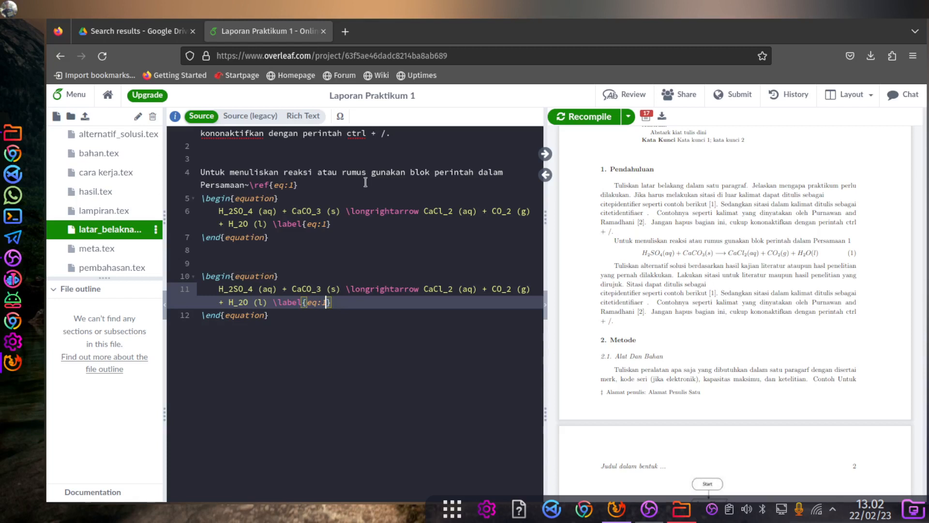
{"action": "key", "text": "BackSpace"}
{"action": "key", "text": "ctrl+s"}
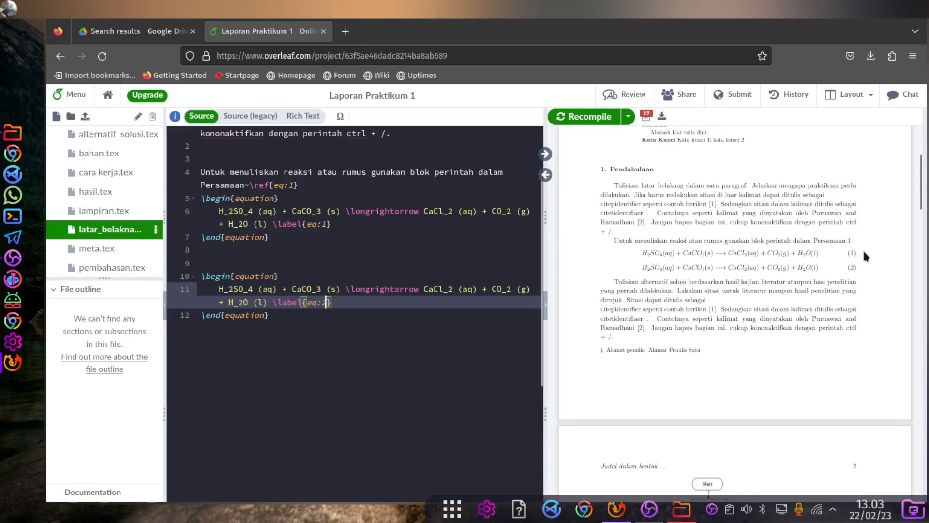
Change the \ref in the Persamaan sentence on line 4 to eq:2 and recompile the document
{"action": "left_click", "coordinate": [293, 184]}
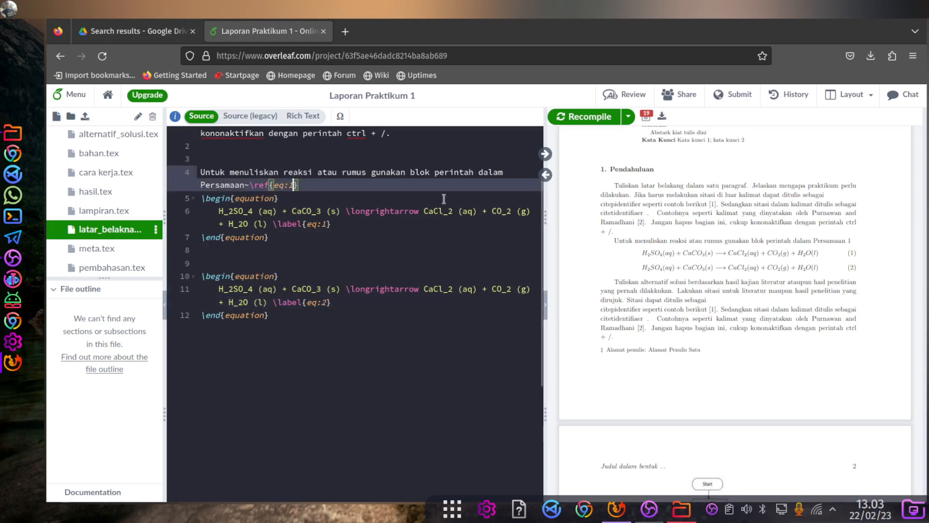
{"action": "key", "text": "BackSpace"}
{"action": "type", "text": "2"}
{"action": "key", "text": "ctrl+s"}
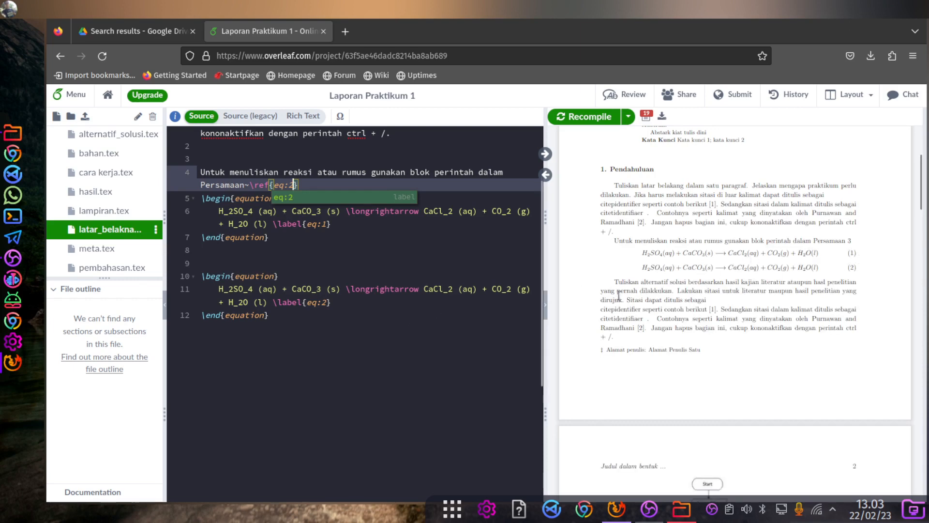
Delete the duplicated equation block on lines 10–12 and recompile the document
{"action": "left_click", "coordinate": [349, 302]}
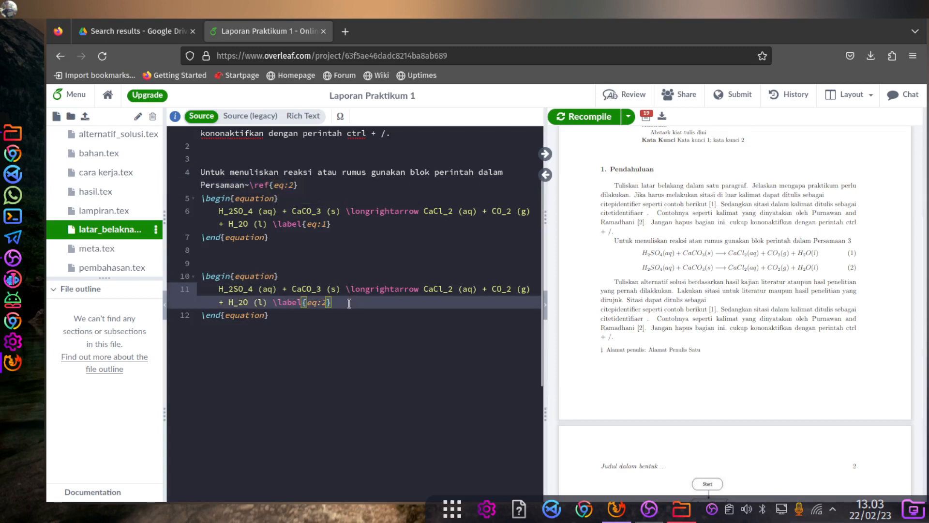
{"action": "key", "text": "BackSpace"}
{"action": "left_click", "coordinate": [384, 253]}
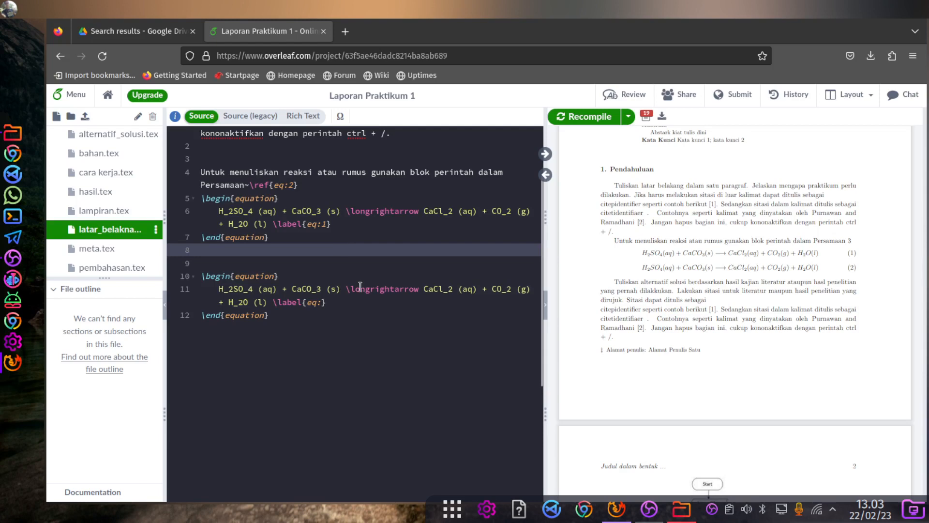
{"action": "key", "text": "Down"}
{"action": "key", "text": "Down"}
{"action": "key", "text": "shift+Down"}
{"action": "key", "text": "shift+Down"}
{"action": "key", "text": "shift+Down"}
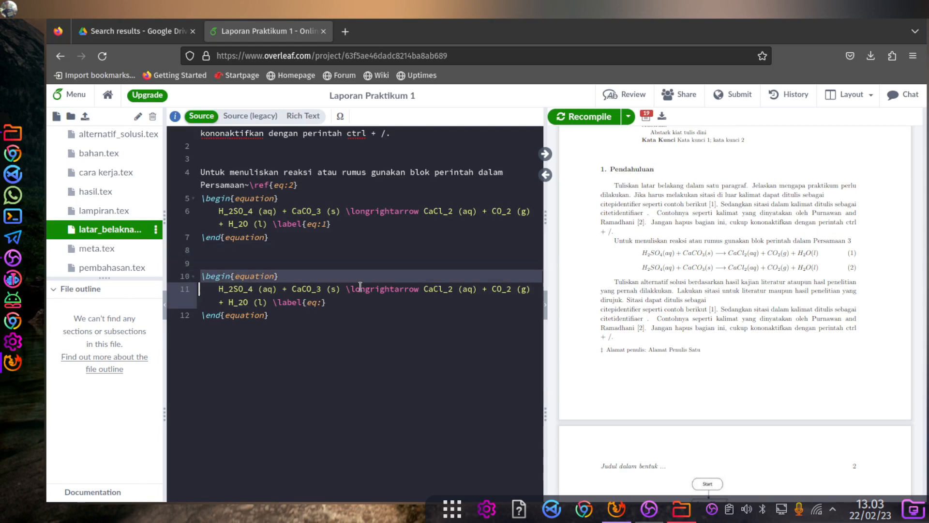
{"action": "key", "text": "shift+End"}
{"action": "key", "text": "BackSpace"}
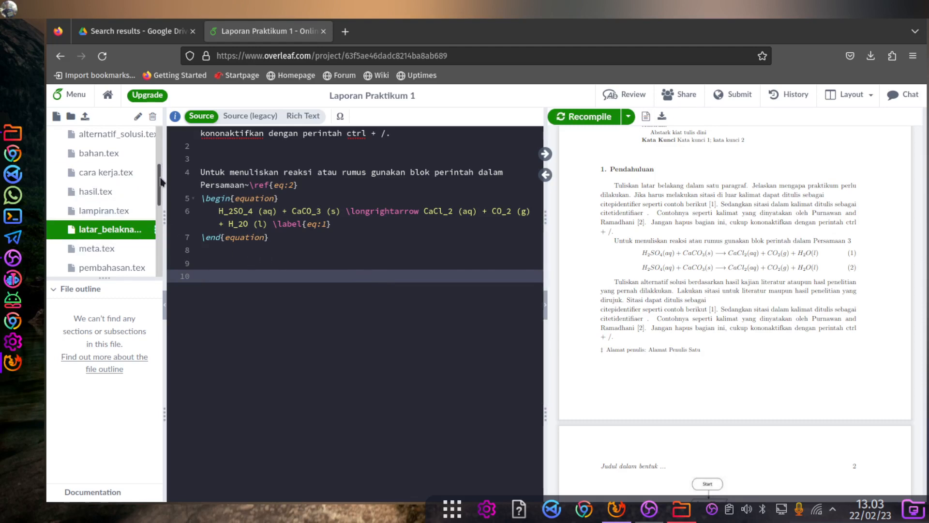
Open alternatif_solusi.tex from the partial folder and compare its instruction paragraph with the Pendahuluan section in the PDF preview
{"action": "scroll", "coordinate": [82, 155], "scroll_direction": "up", "scroll_amount": 1}
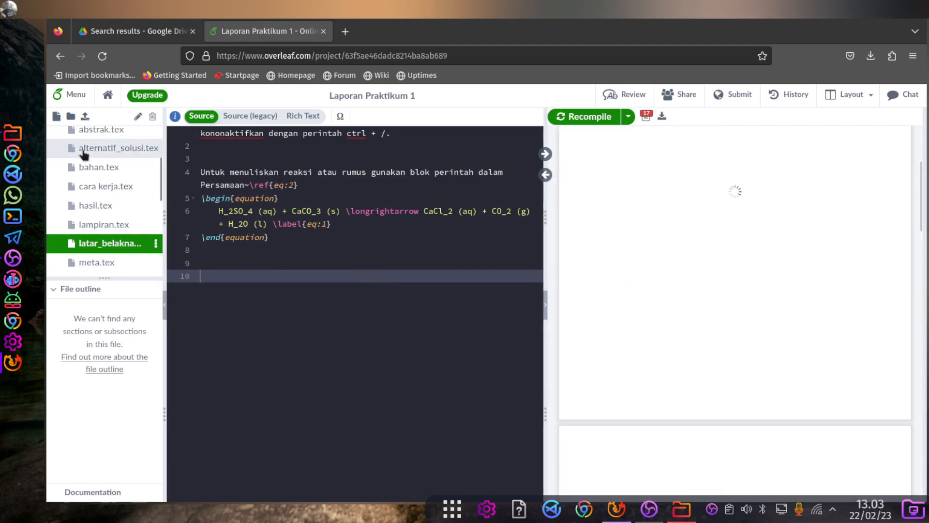
{"action": "left_click", "coordinate": [81, 152]}
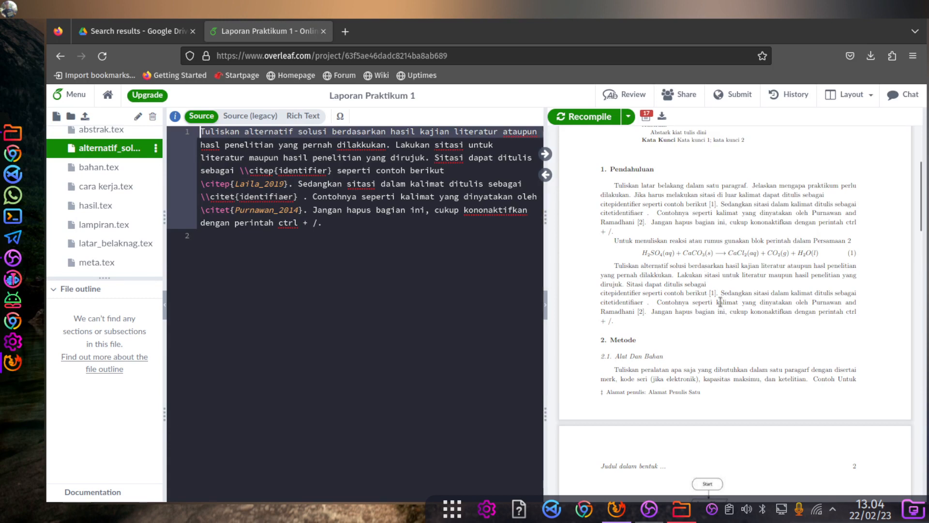
{"action": "scroll", "coordinate": [721, 305], "scroll_direction": "down", "scroll_amount": 2}
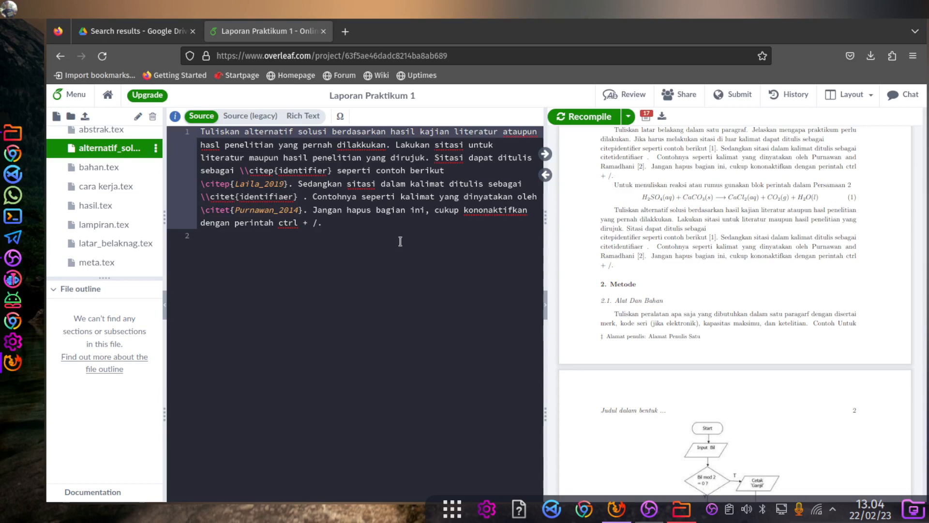
{"action": "scroll", "coordinate": [654, 259], "scroll_direction": "down", "scroll_amount": 3}
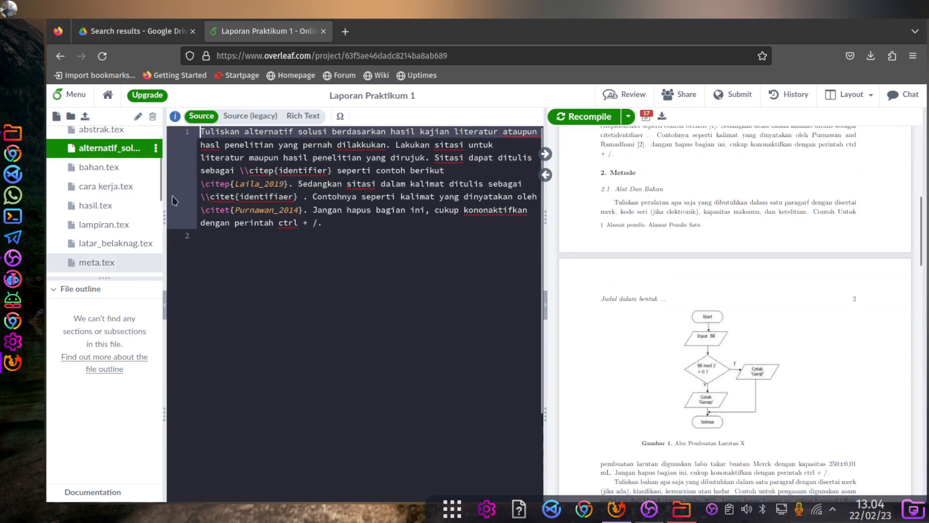
Open the permasalahan_tuju… file from the partial folder and read its instruction paragraph alongside the Pendahuluan section in the PDF preview
{"action": "scroll", "coordinate": [129, 222], "scroll_direction": "up", "scroll_amount": 3}
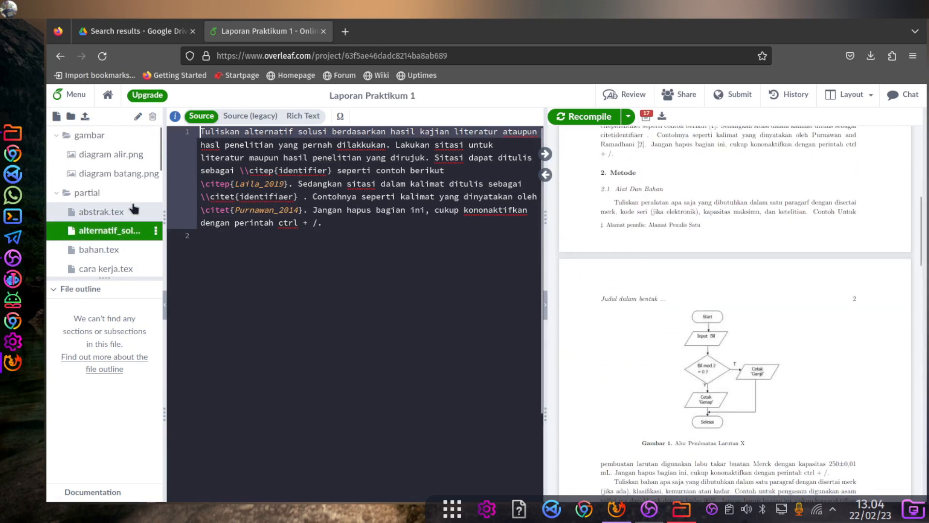
{"action": "scroll", "coordinate": [123, 203], "scroll_direction": "down", "scroll_amount": 2}
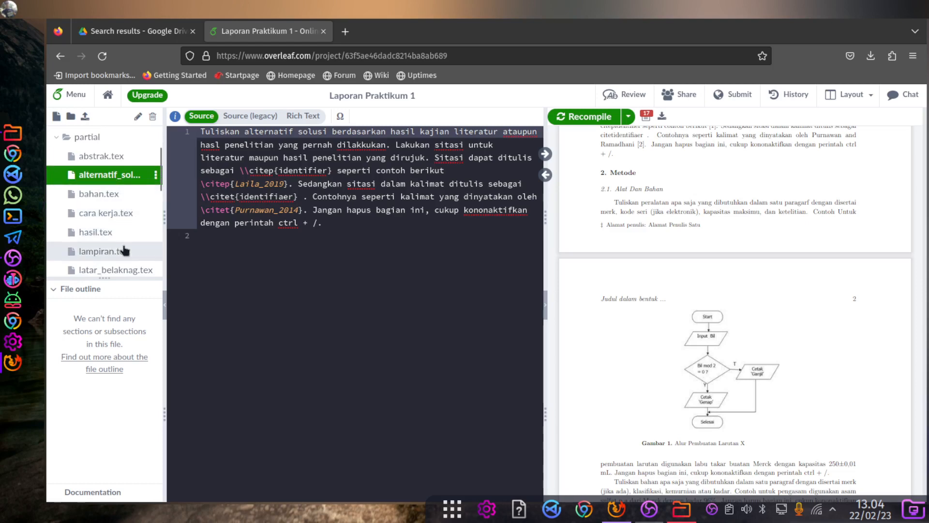
{"action": "scroll", "coordinate": [124, 252], "scroll_direction": "down", "scroll_amount": 3}
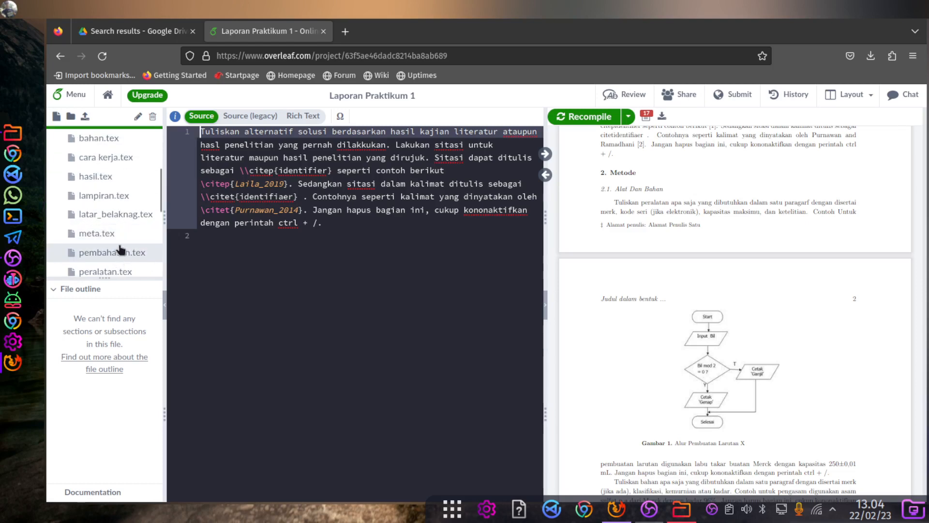
{"action": "scroll", "coordinate": [121, 249], "scroll_direction": "up", "scroll_amount": 3}
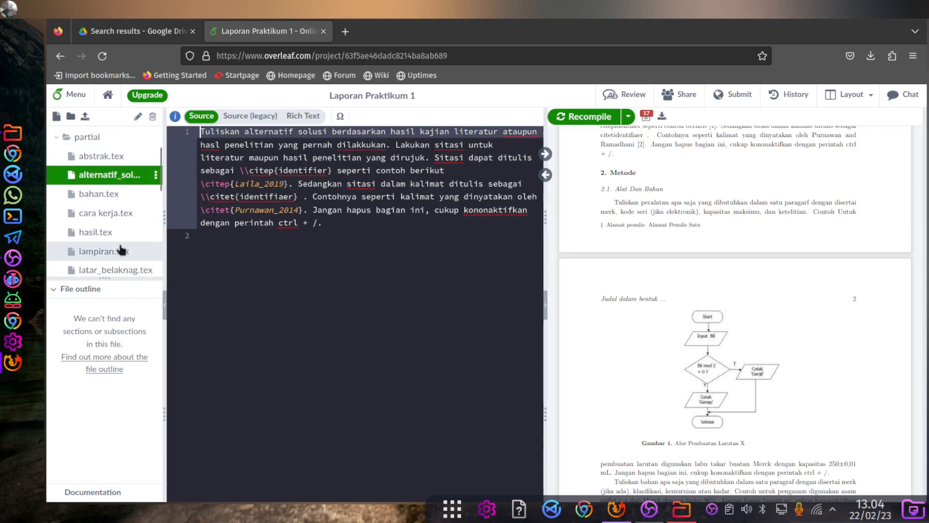
{"action": "scroll", "coordinate": [121, 249], "scroll_direction": "down", "scroll_amount": 5}
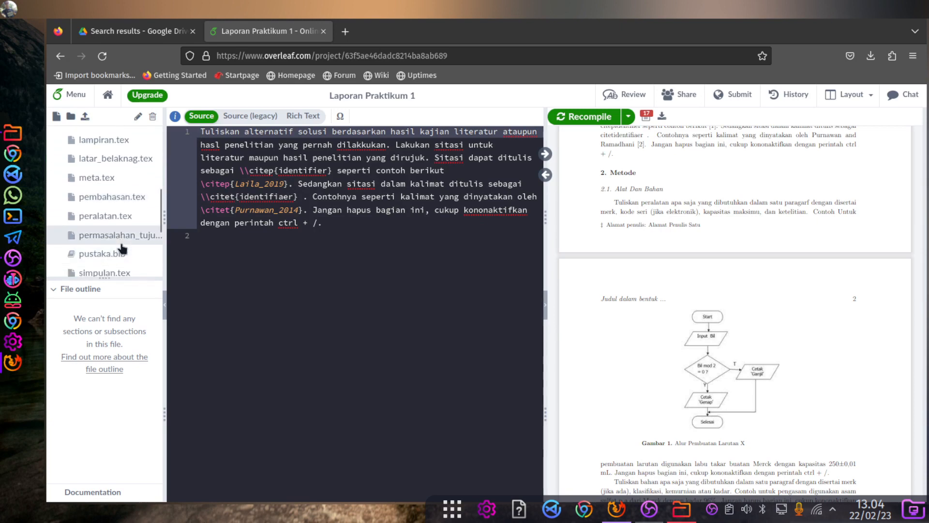
{"action": "left_click", "coordinate": [116, 237]}
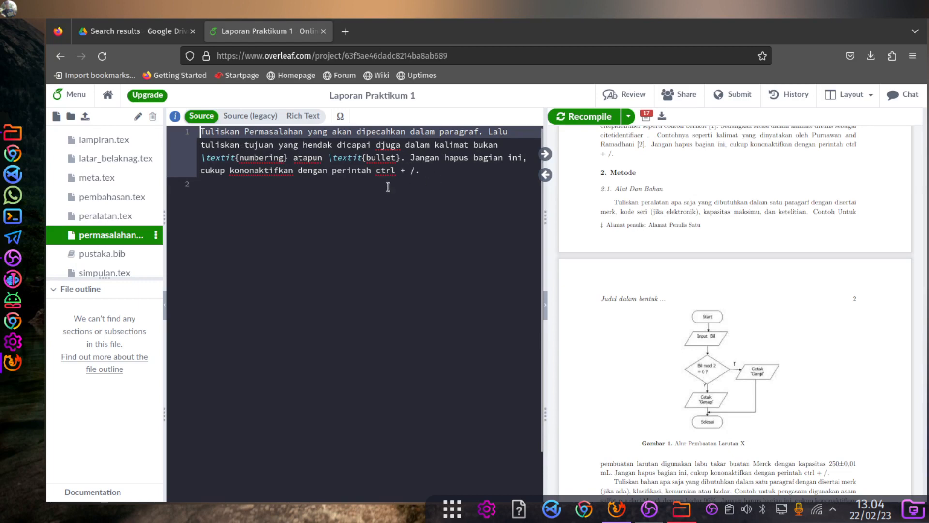
{"action": "scroll", "coordinate": [757, 208], "scroll_direction": "up", "scroll_amount": 2}
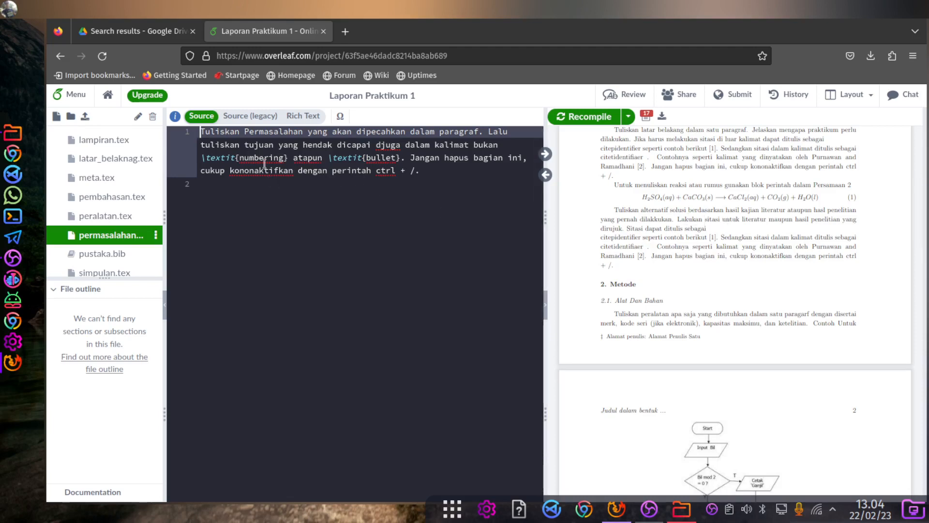
Comment out the problem-and-objective instruction paragraph on line 1 and uncomment it again
{"action": "key", "text": "ctrl+slash"}
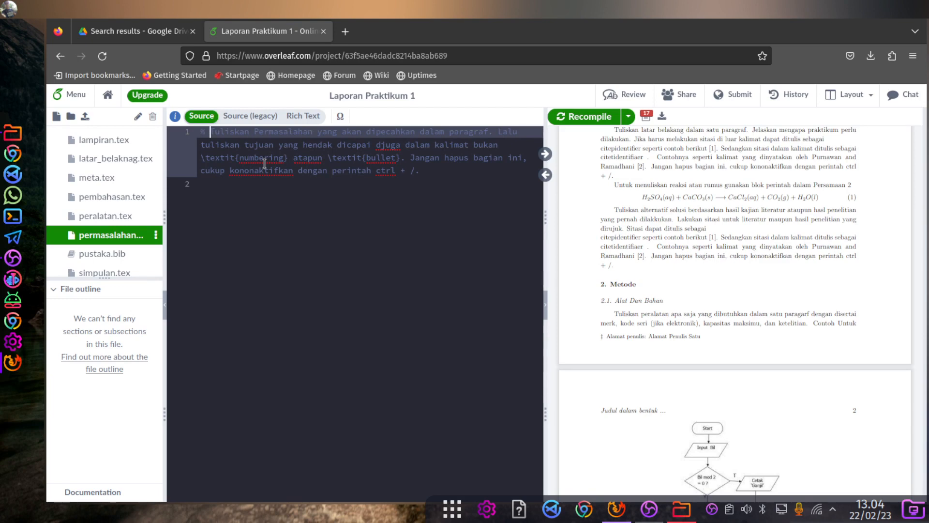
{"action": "key", "text": "ctrl+slash"}
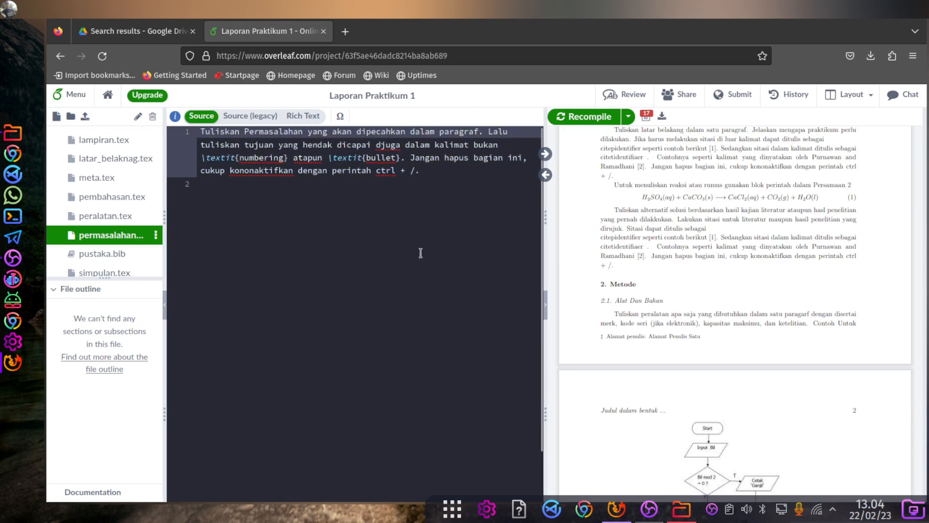
Examine the partial folder's files alongside the Metode section's Alat Dan Bahan text and Gambar 1 flowchart in the PDF preview
{"action": "scroll", "coordinate": [90, 232], "scroll_direction": "down", "scroll_amount": 2}
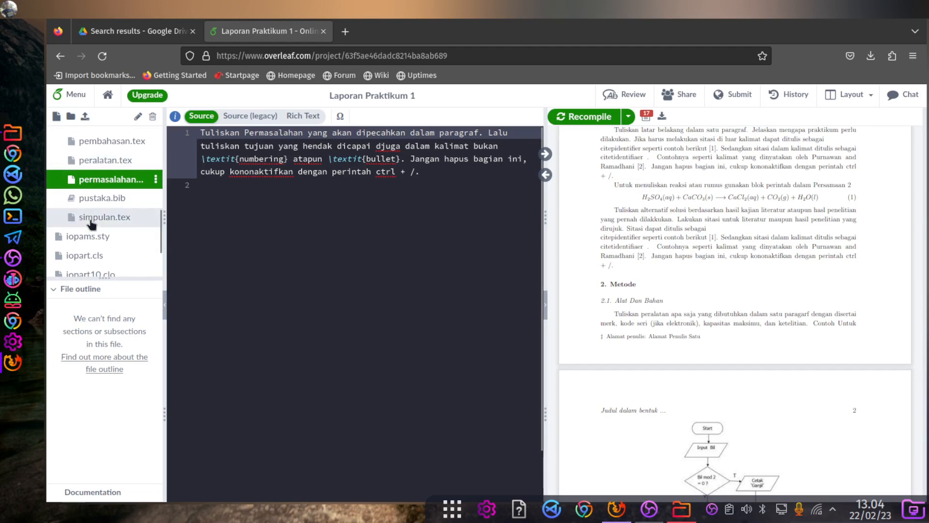
{"action": "scroll", "coordinate": [92, 222], "scroll_direction": "up", "scroll_amount": 5}
{"action": "scroll", "coordinate": [94, 217], "scroll_direction": "up", "scroll_amount": 2}
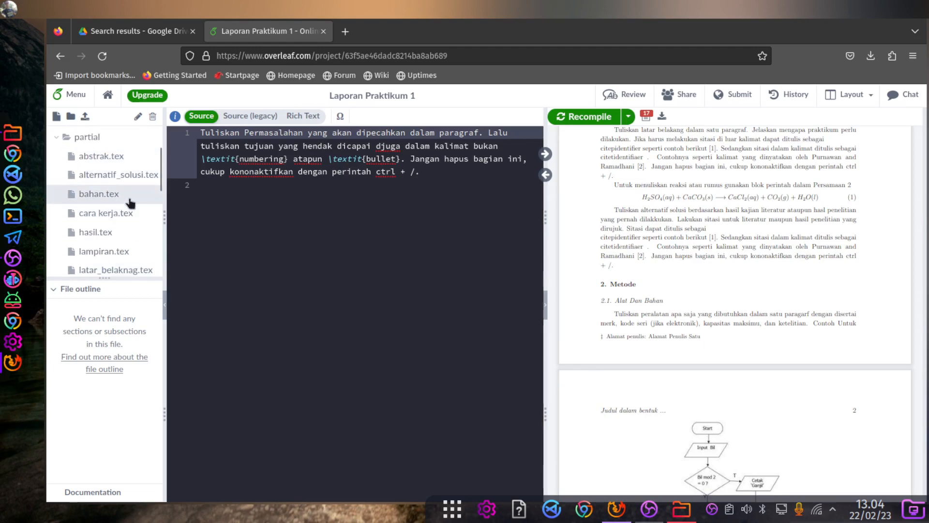
{"action": "scroll", "coordinate": [130, 202], "scroll_direction": "down", "scroll_amount": 2}
{"action": "scroll", "coordinate": [125, 196], "scroll_direction": "down", "scroll_amount": 3}
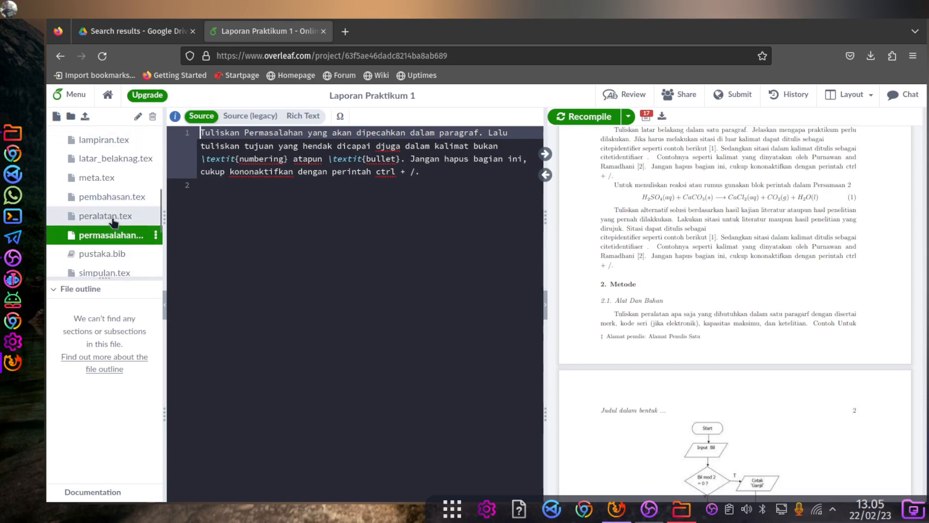
{"action": "scroll", "coordinate": [673, 261], "scroll_direction": "down", "scroll_amount": 3}
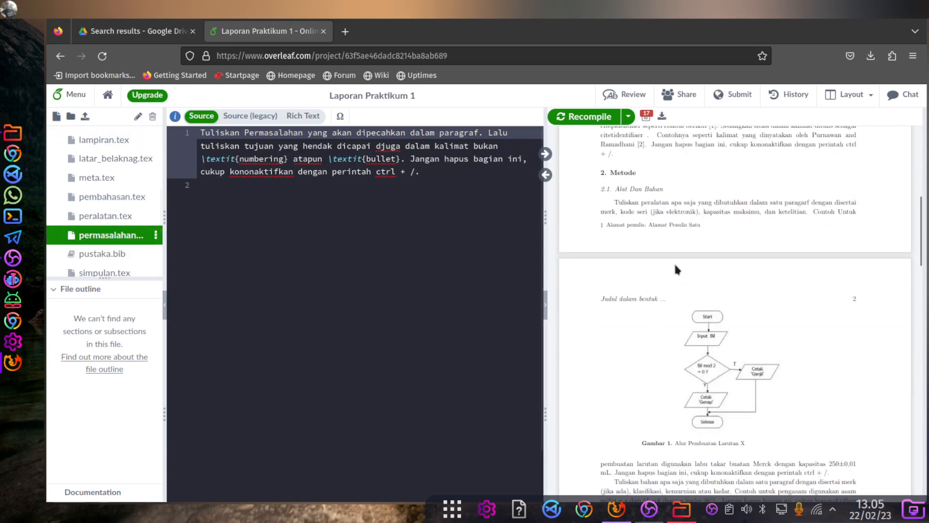
{"action": "scroll", "coordinate": [672, 266], "scroll_direction": "down", "scroll_amount": 1}
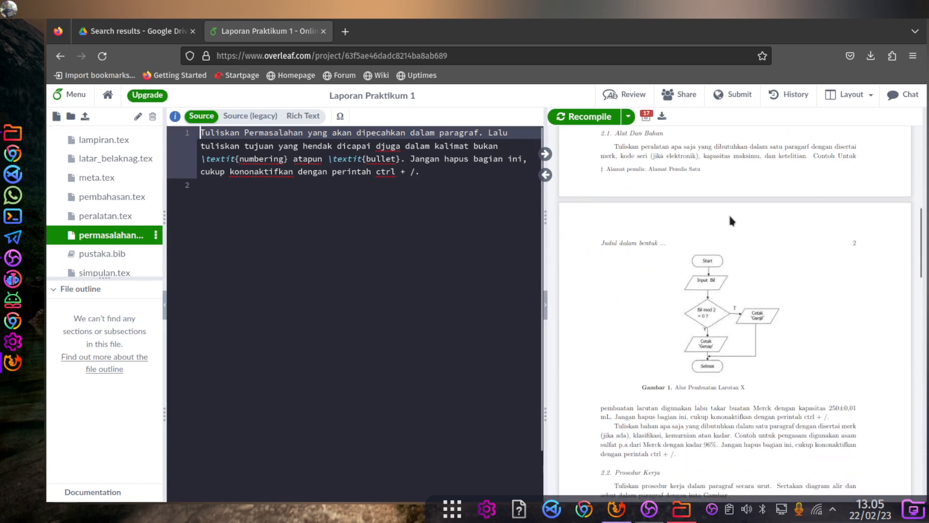
{"action": "scroll", "coordinate": [634, 225], "scroll_direction": "up", "scroll_amount": 1}
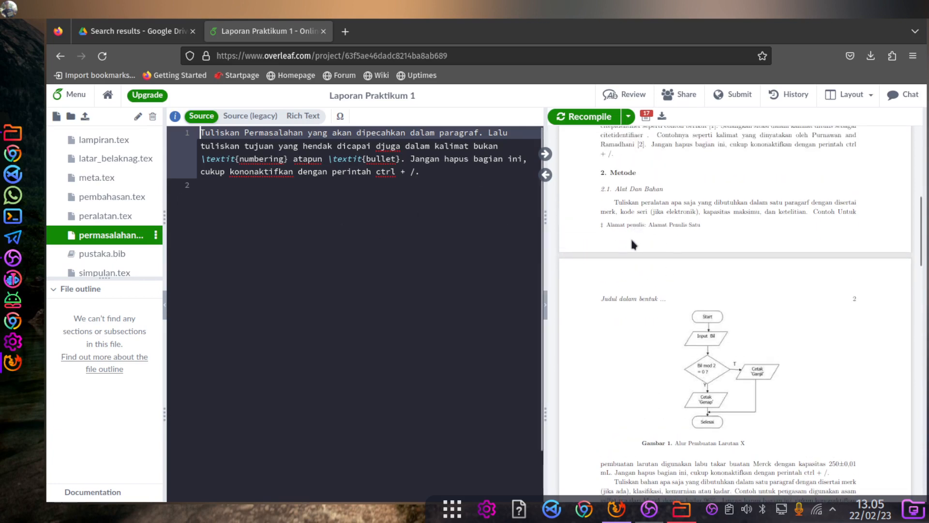
{"action": "scroll", "coordinate": [648, 249], "scroll_direction": "down", "scroll_amount": 1}
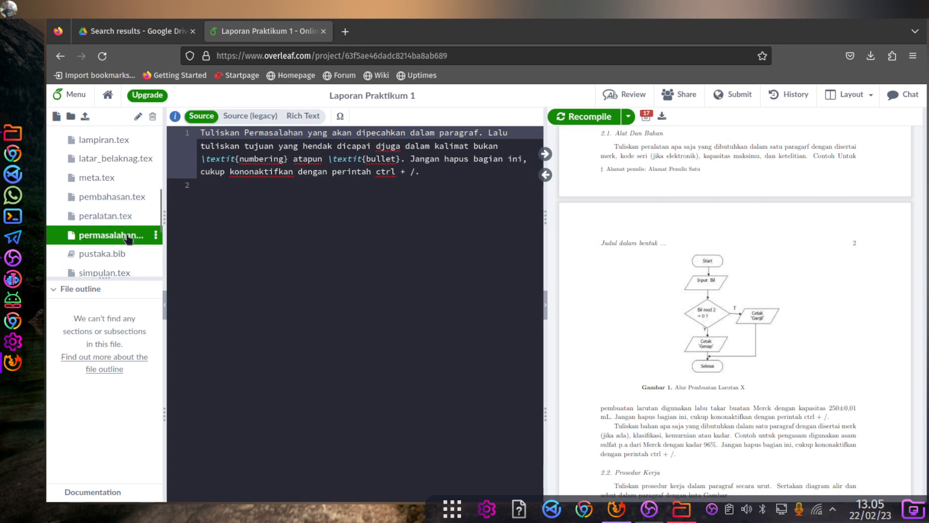
{"action": "scroll", "coordinate": [127, 234], "scroll_direction": "up", "scroll_amount": 5}
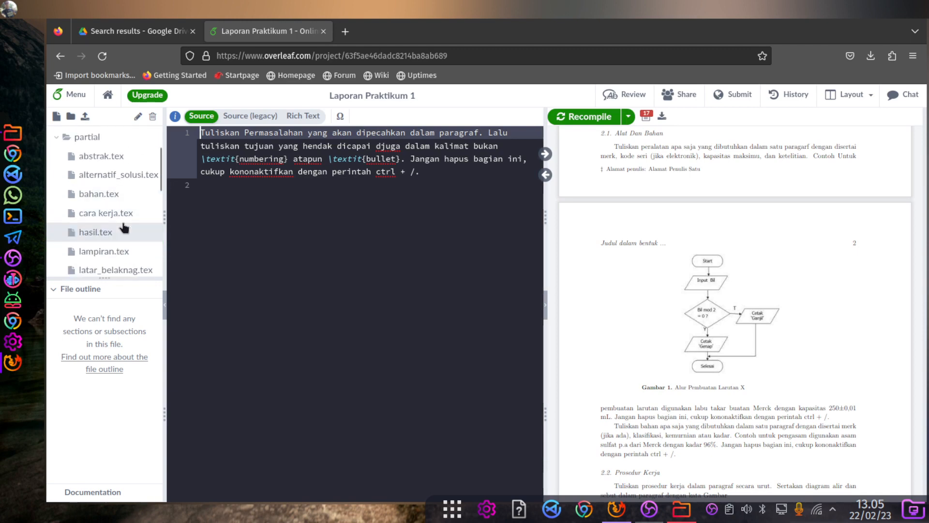
Open bahan.tex and peralatan.tex from the partial folder in turn and read their materials and equipment instruction paragraphs
{"action": "scroll", "coordinate": [124, 227], "scroll_direction": "down", "scroll_amount": 2}
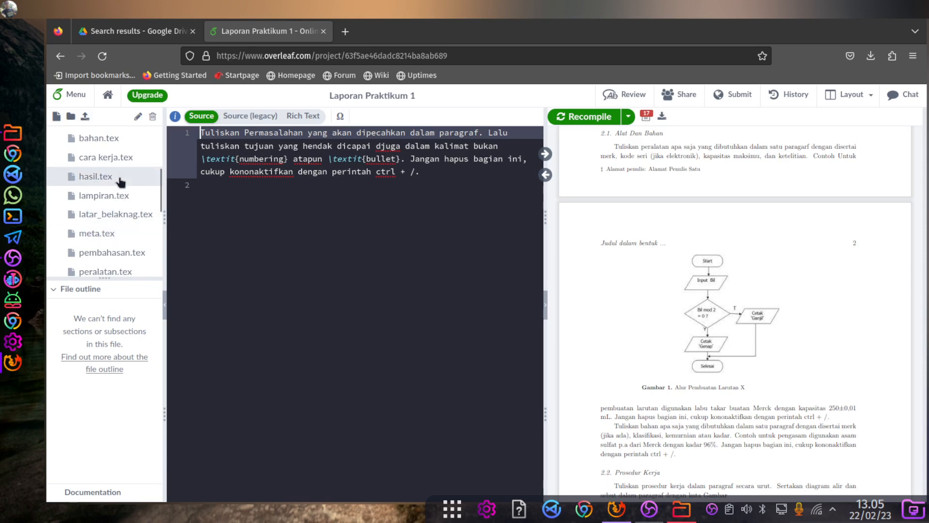
{"action": "scroll", "coordinate": [121, 181], "scroll_direction": "up", "scroll_amount": 2}
{"action": "left_click", "coordinate": [100, 194]}
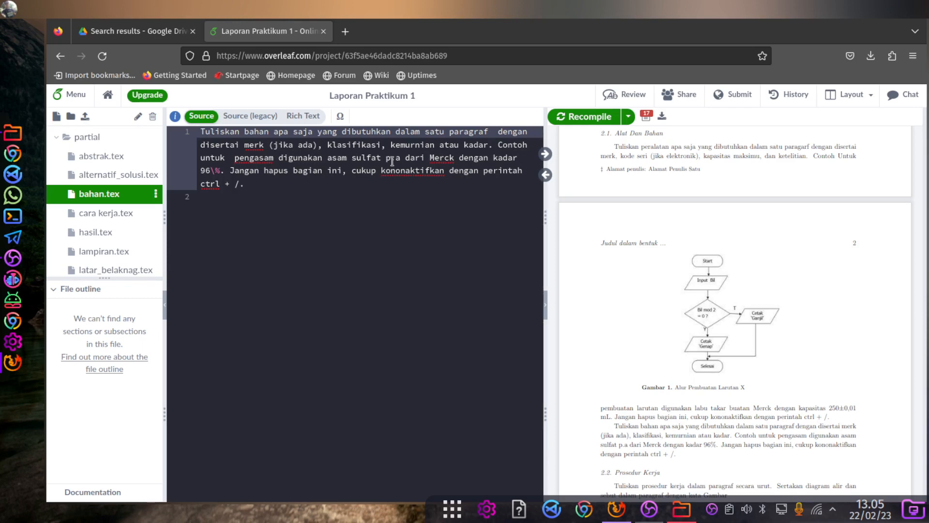
{"action": "scroll", "coordinate": [123, 249], "scroll_direction": "down", "scroll_amount": 4}
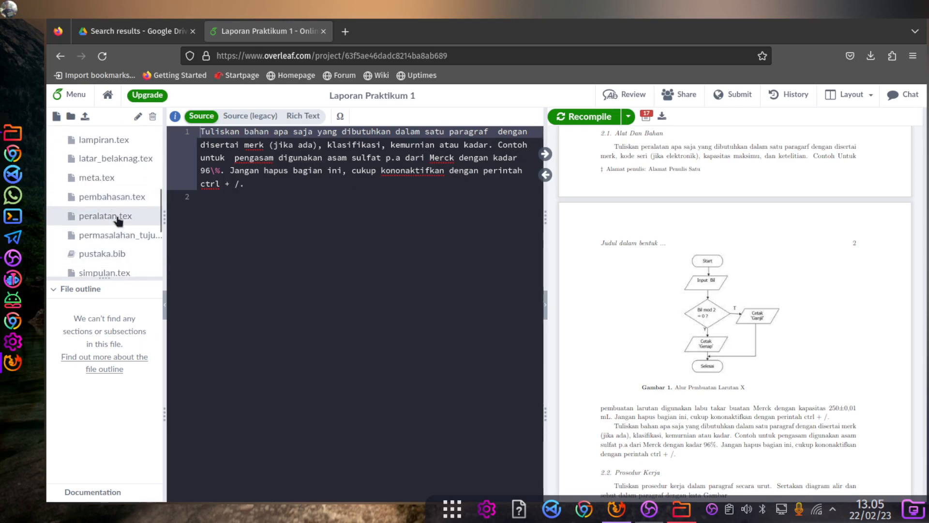
{"action": "left_click", "coordinate": [117, 218]}
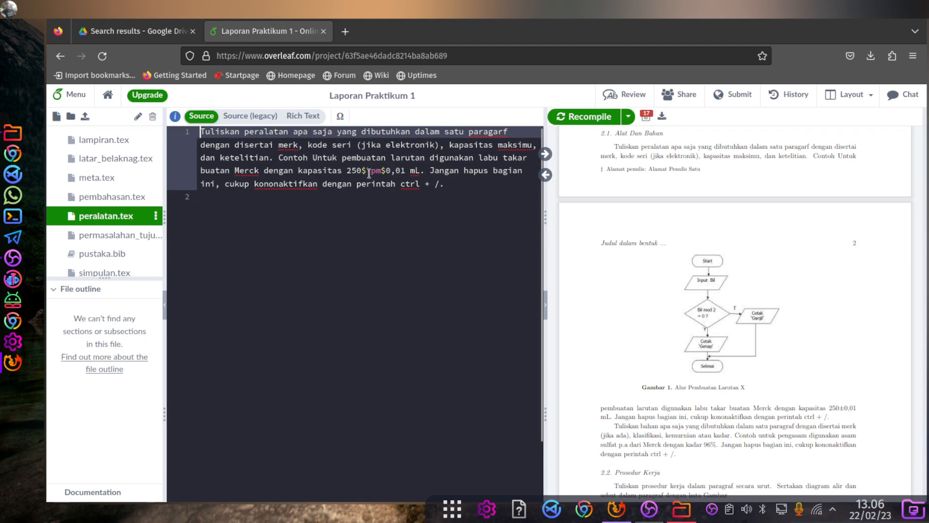
Open cara kerja.tex from the partial folder alongside the Prosedur Kerja section in the PDF preview
{"action": "scroll", "coordinate": [782, 307], "scroll_direction": "down", "scroll_amount": 4}
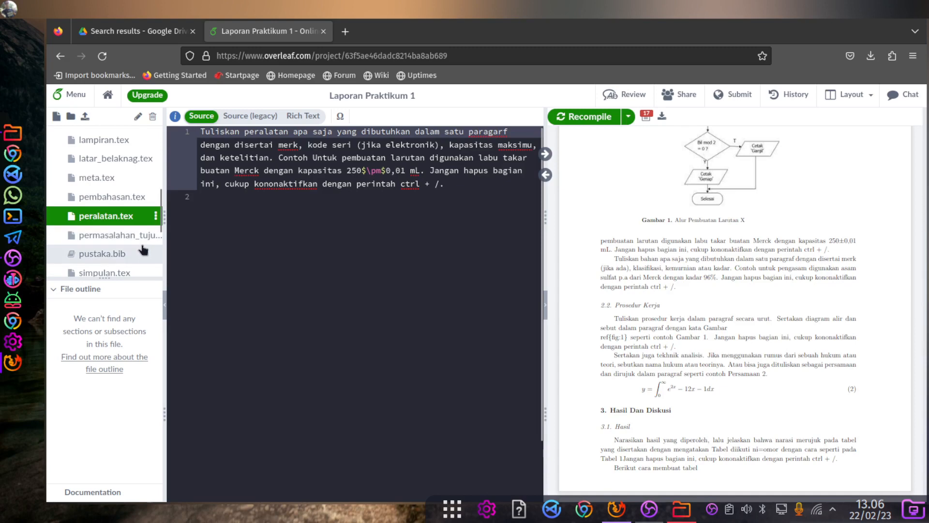
{"action": "scroll", "coordinate": [134, 195], "scroll_direction": "down", "scroll_amount": 2}
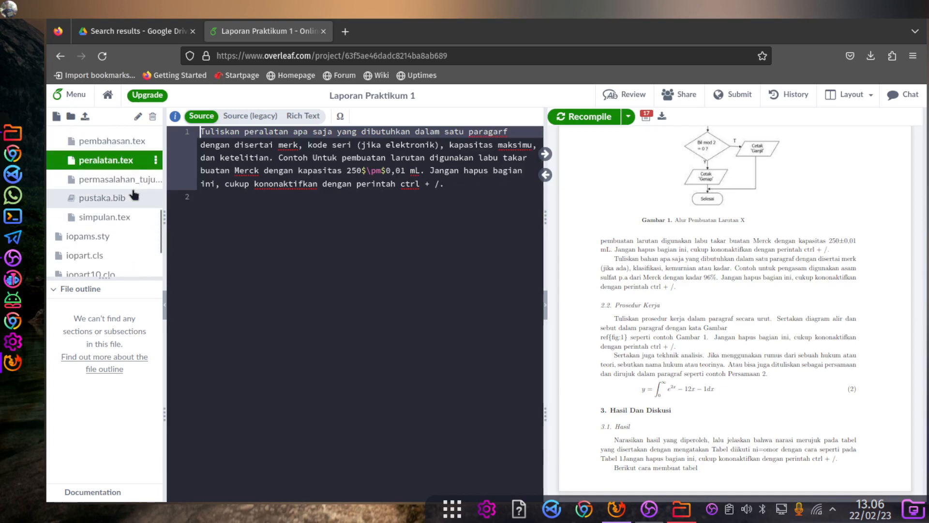
{"action": "scroll", "coordinate": [134, 195], "scroll_direction": "up", "scroll_amount": 3}
{"action": "scroll", "coordinate": [135, 195], "scroll_direction": "up", "scroll_amount": 2}
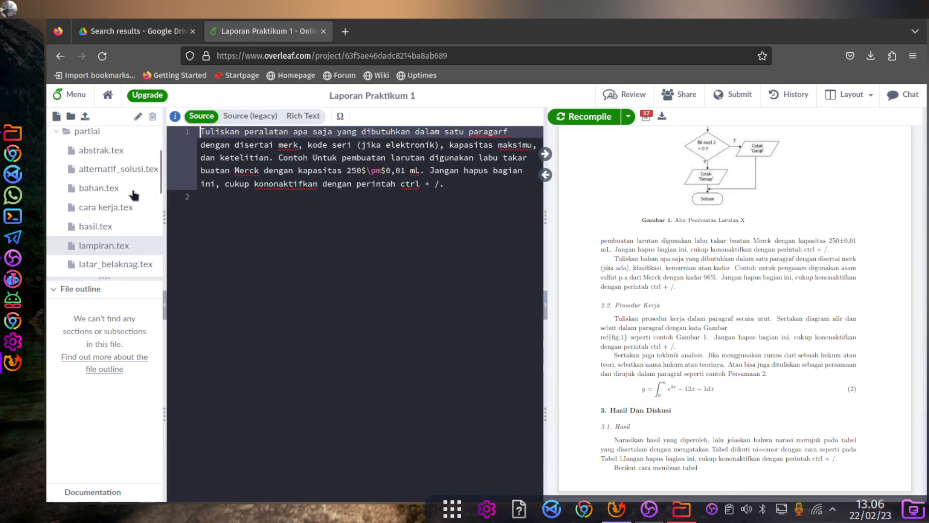
{"action": "scroll", "coordinate": [134, 195], "scroll_direction": "down", "scroll_amount": 2}
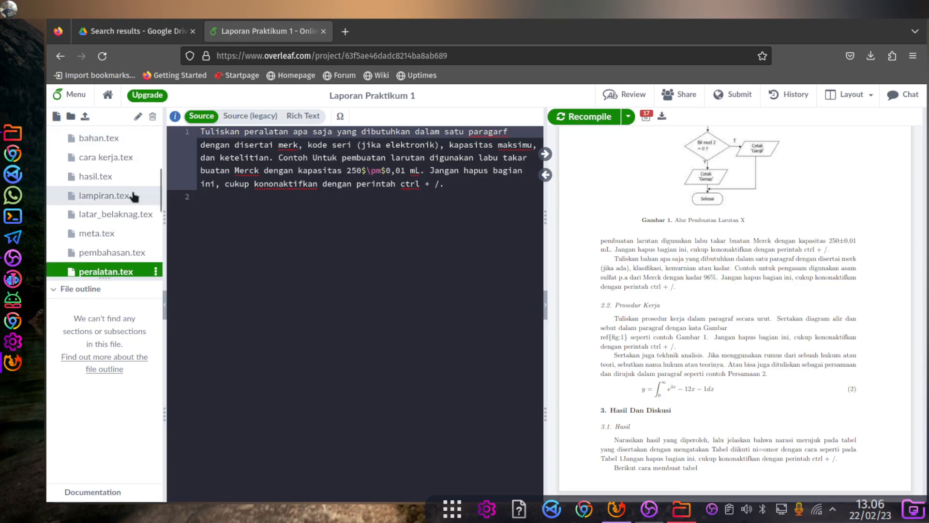
{"action": "scroll", "coordinate": [140, 242], "scroll_direction": "down", "scroll_amount": 2}
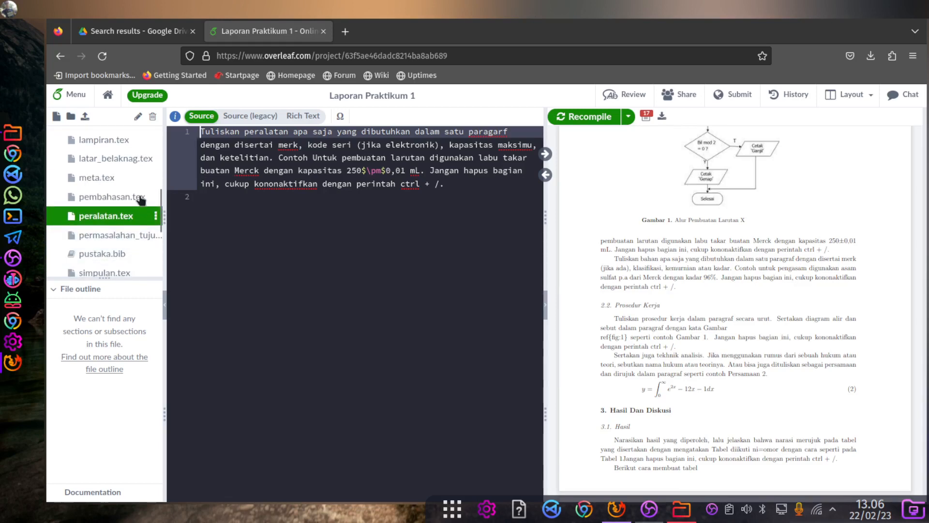
{"action": "scroll", "coordinate": [133, 187], "scroll_direction": "up", "scroll_amount": 2}
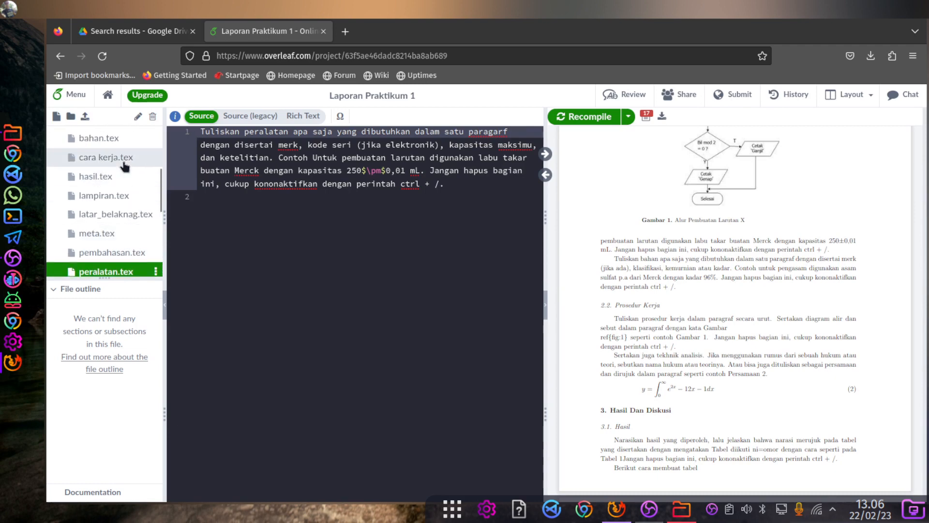
{"action": "left_click", "coordinate": [125, 166]}
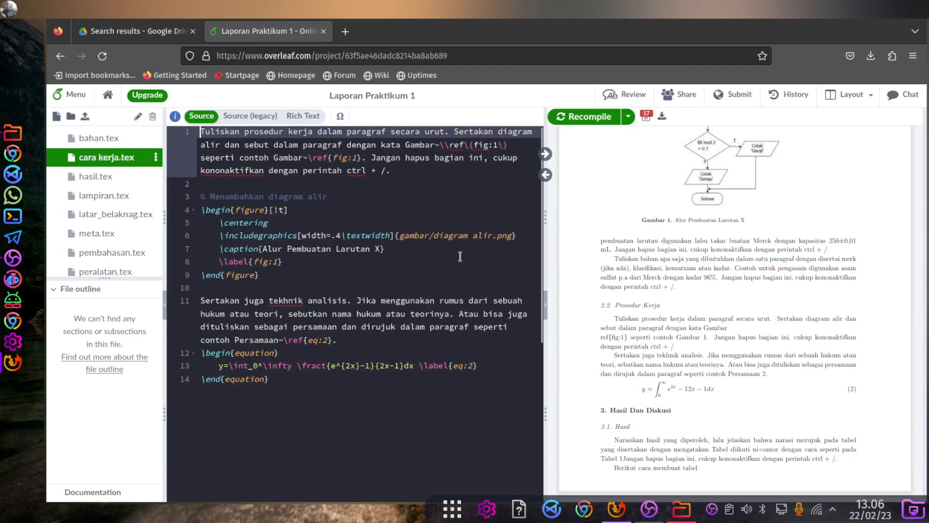
Compare the flowchart figure code and the eq:2 equation code in cara kerja.tex with their output in the PDF preview
{"action": "scroll", "coordinate": [712, 281], "scroll_direction": "up", "scroll_amount": 2}
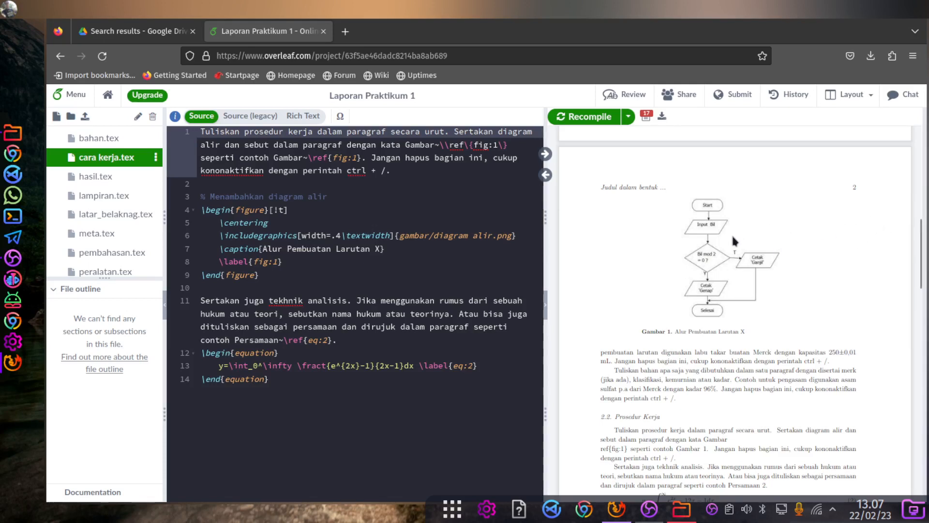
{"action": "scroll", "coordinate": [378, 241], "scroll_direction": "down", "scroll_amount": 5}
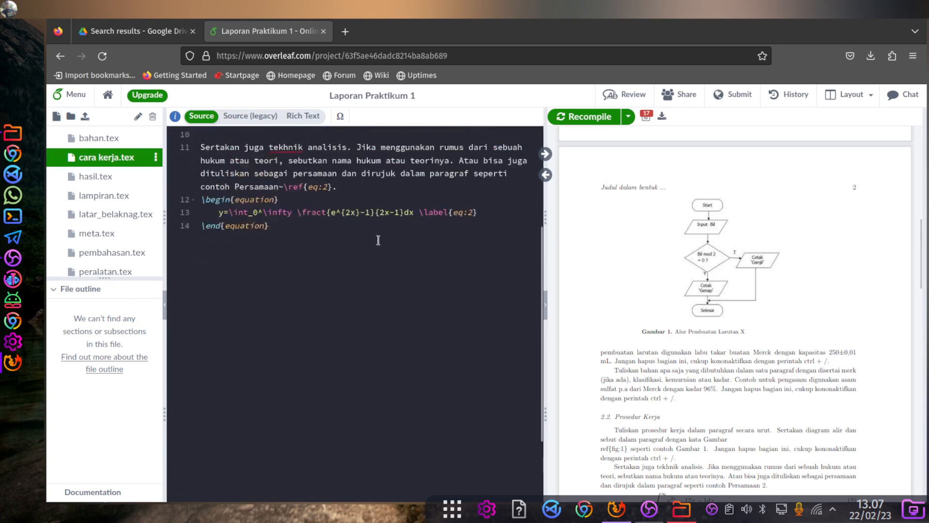
{"action": "scroll", "coordinate": [360, 213], "scroll_direction": "up", "scroll_amount": 3}
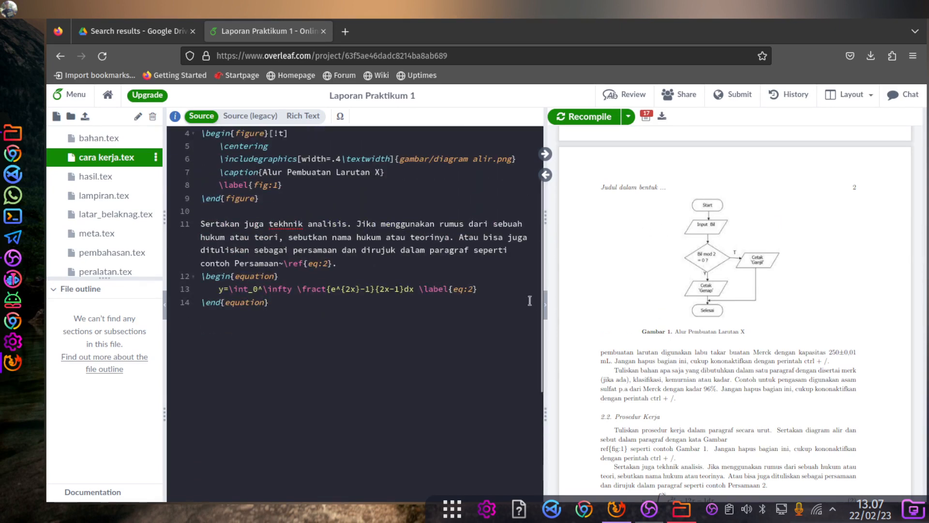
{"action": "scroll", "coordinate": [744, 286], "scroll_direction": "down", "scroll_amount": 1}
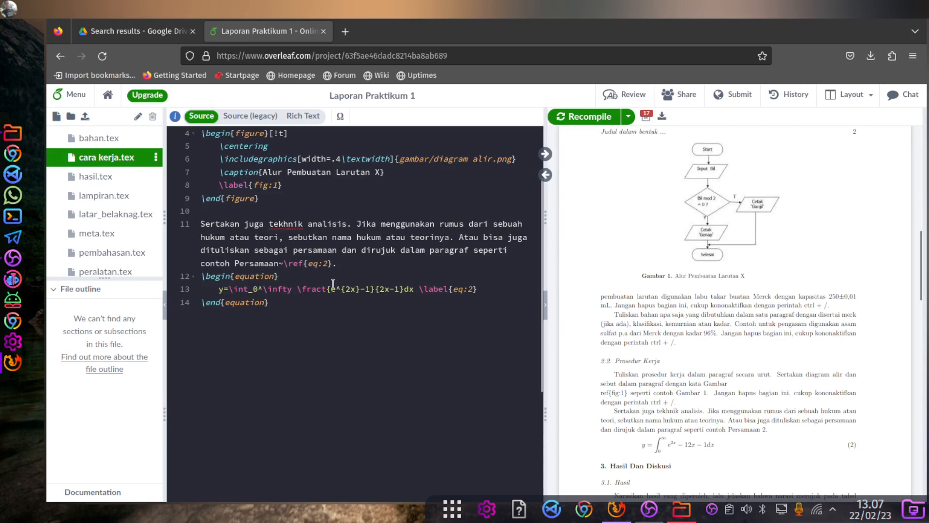
{"action": "scroll", "coordinate": [333, 283], "scroll_direction": "down", "scroll_amount": 1}
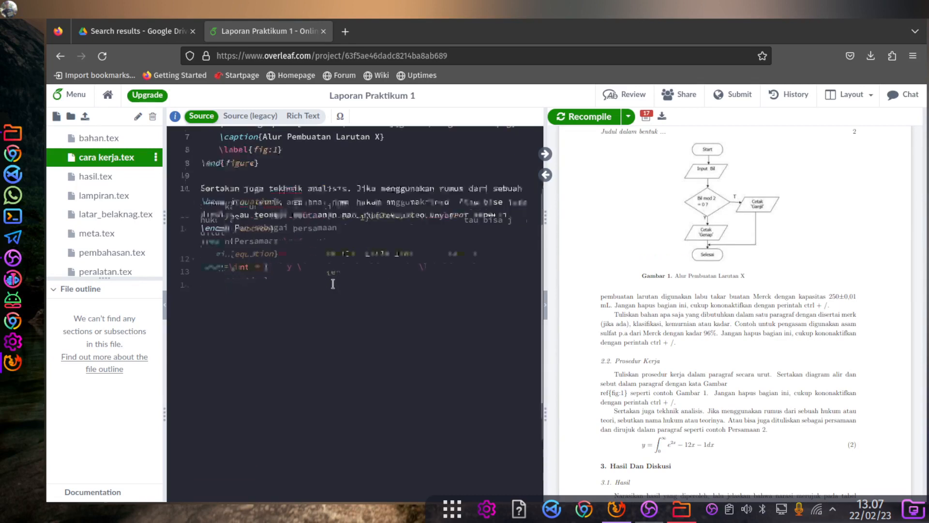
{"action": "scroll", "coordinate": [333, 283], "scroll_direction": "down", "scroll_amount": 2}
{"action": "scroll", "coordinate": [333, 283], "scroll_direction": "up", "scroll_amount": 3}
{"action": "scroll", "coordinate": [736, 333], "scroll_direction": "down", "scroll_amount": 2}
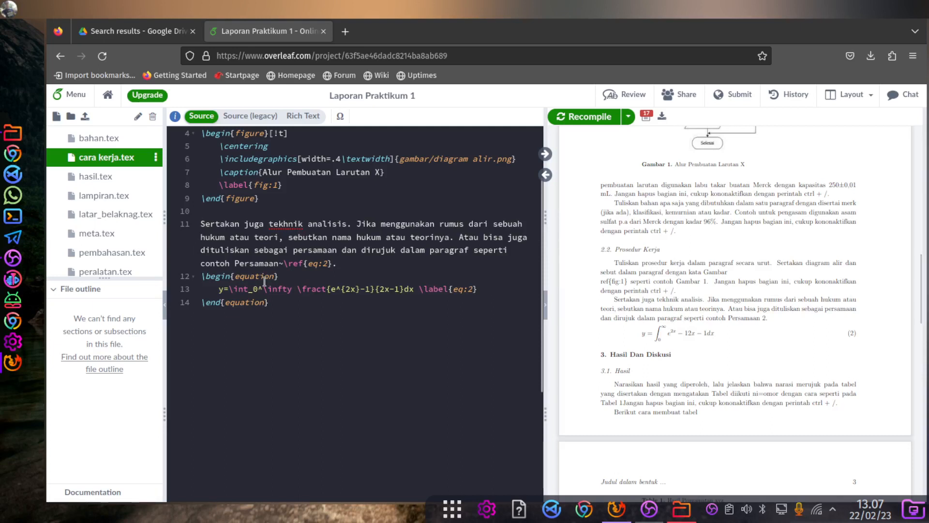
{"action": "left_click", "coordinate": [363, 261]}
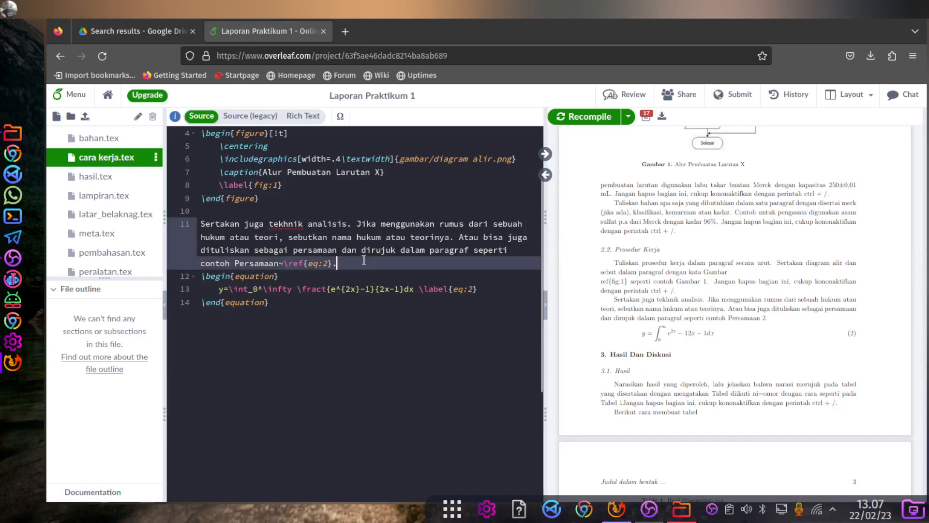
{"action": "left_click", "coordinate": [260, 289]}
{"action": "type", "text": "^"}
Open hasil.tex from the partial folder alongside the Hasil section in the PDF preview
{"action": "scroll", "coordinate": [714, 329], "scroll_direction": "down", "scroll_amount": 3}
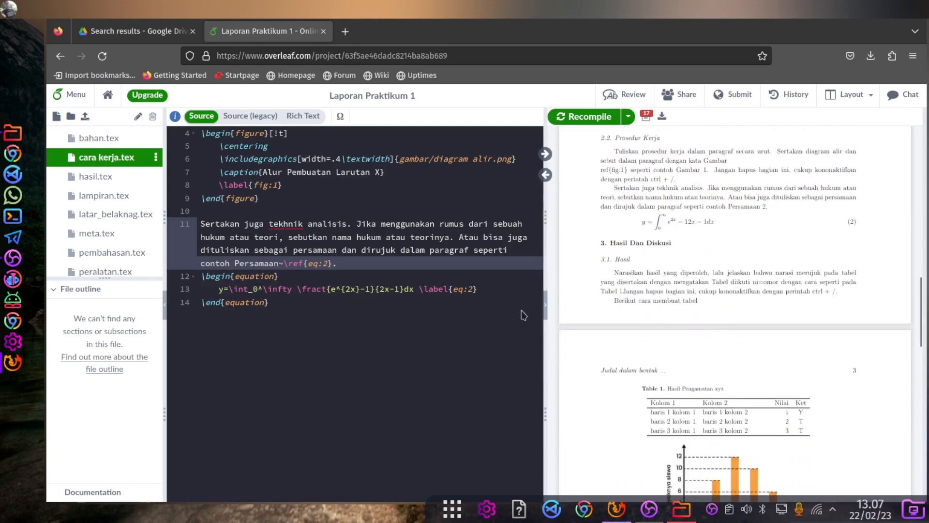
{"action": "scroll", "coordinate": [336, 344], "scroll_direction": "down", "scroll_amount": 2}
{"action": "scroll", "coordinate": [336, 344], "scroll_direction": "up", "scroll_amount": 4}
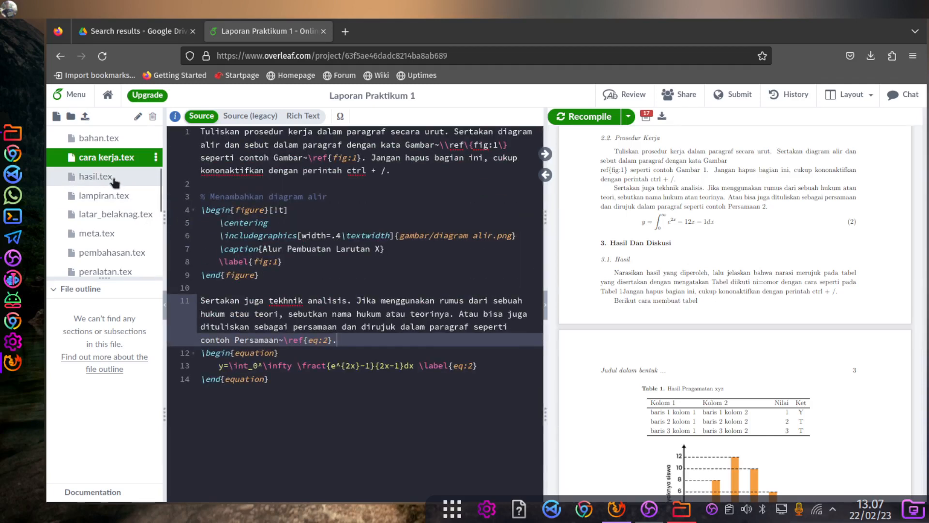
{"action": "left_click", "coordinate": [115, 181]}
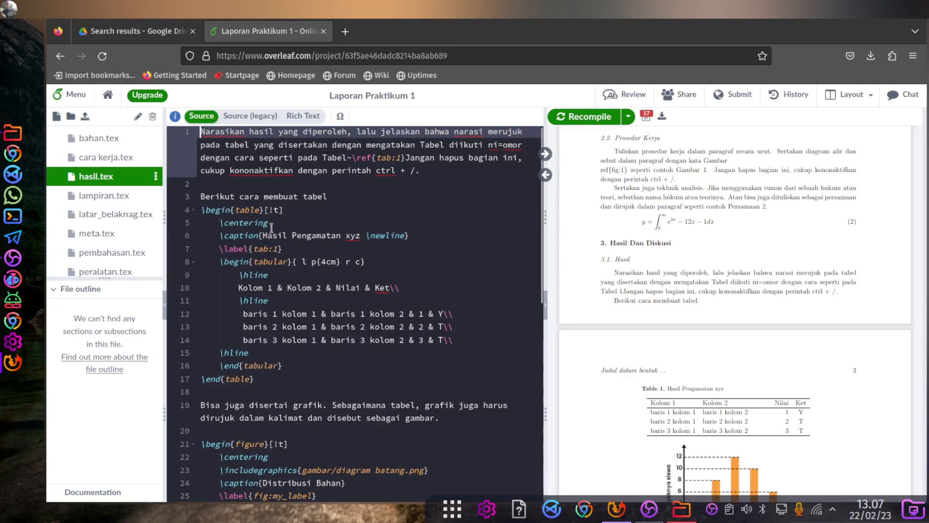
Examine the tabular code in hasil.tex, including its column specification and \hline commands, against Table 1 in the PDF preview
{"action": "scroll", "coordinate": [678, 338], "scroll_direction": "down", "scroll_amount": 2}
{"action": "scroll", "coordinate": [685, 347], "scroll_direction": "down", "scroll_amount": 2}
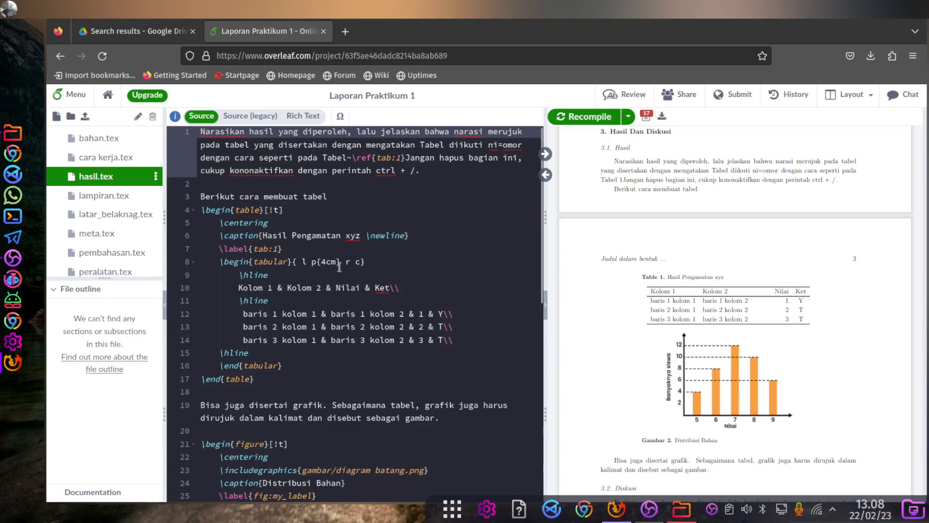
{"action": "left_click", "coordinate": [322, 261]}
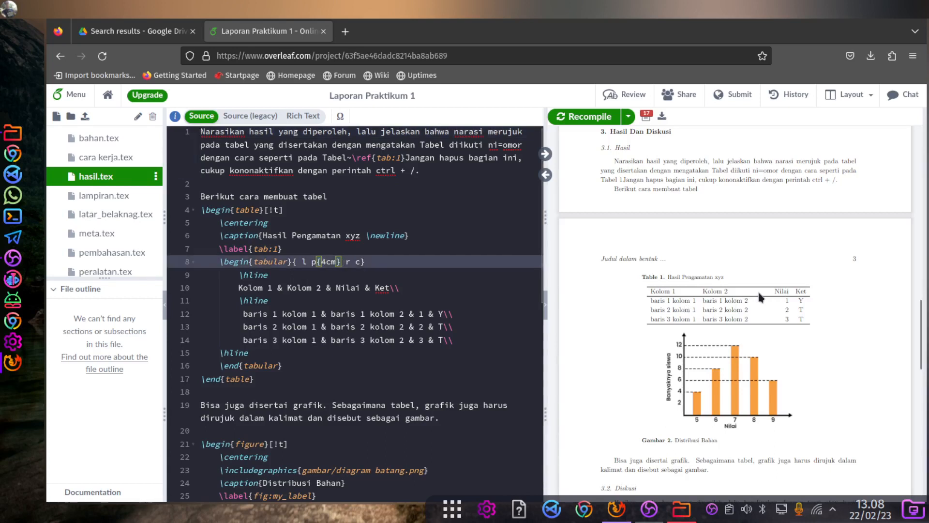
{"action": "left_click", "coordinate": [252, 288]}
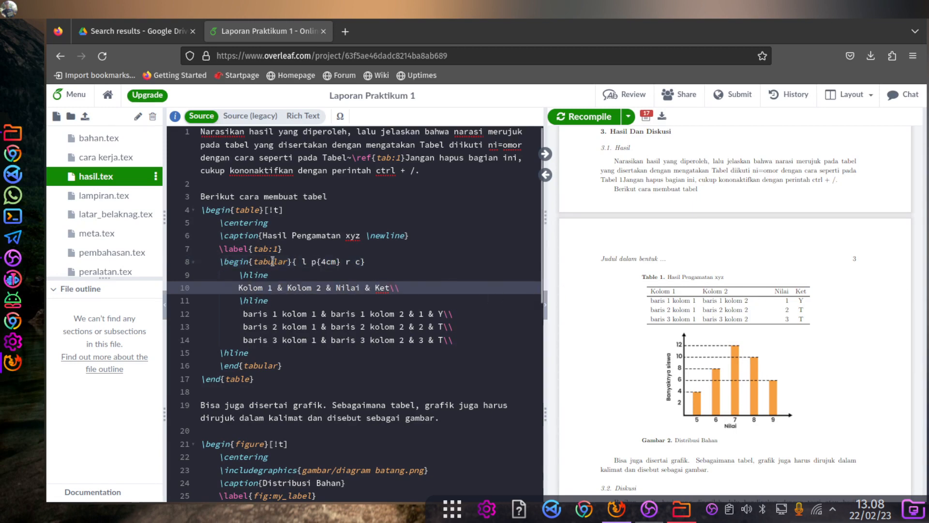
{"action": "double_click", "coordinate": [254, 275]}
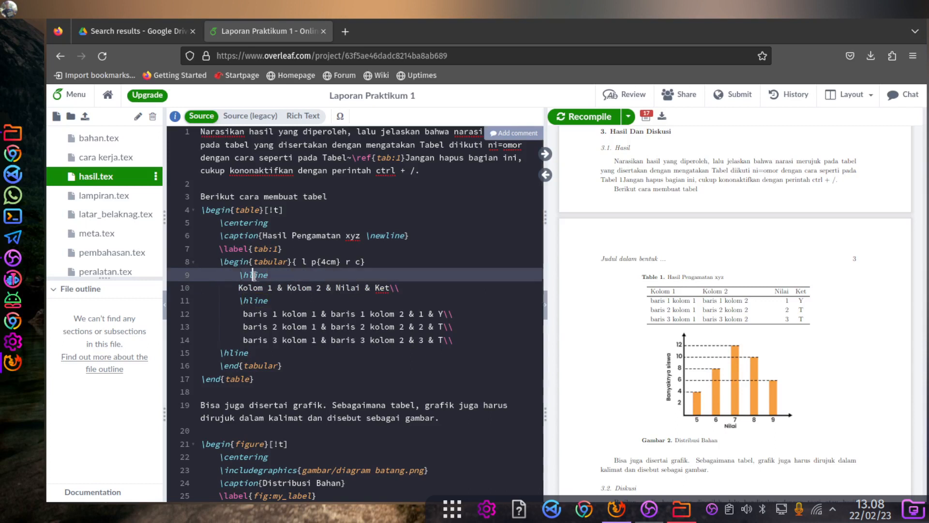
{"action": "left_click", "coordinate": [254, 275]}
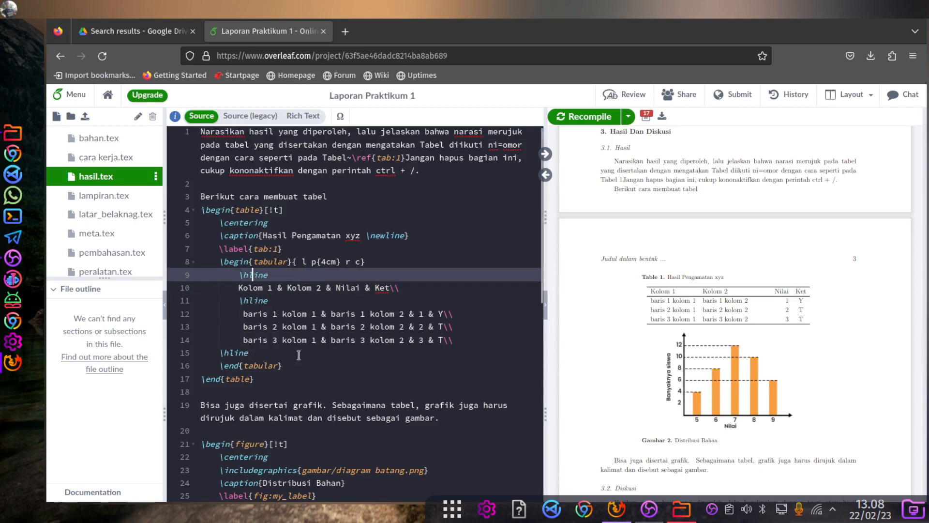
Examine the bar chart's figure code in hasil.tex against Gambar 2 in the PDF preview
{"action": "scroll", "coordinate": [402, 343], "scroll_direction": "down", "scroll_amount": 4}
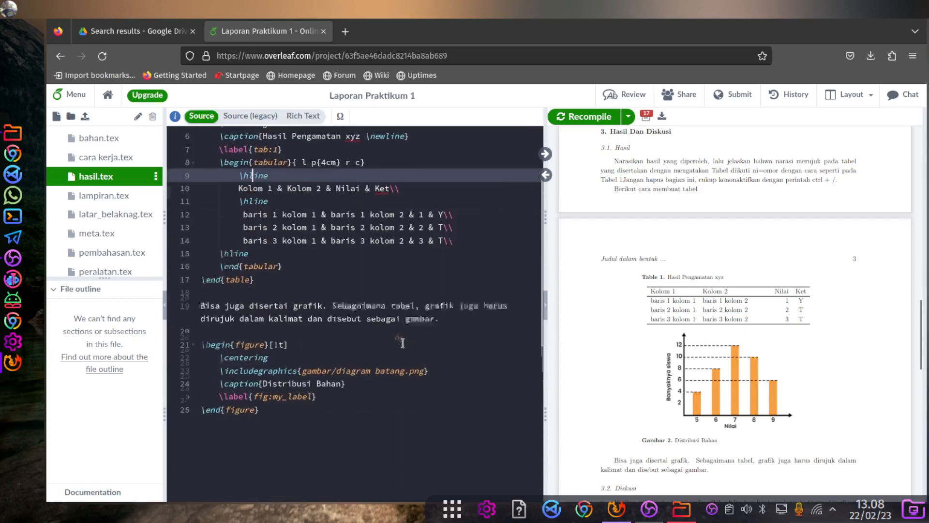
{"action": "left_click", "coordinate": [290, 303]}
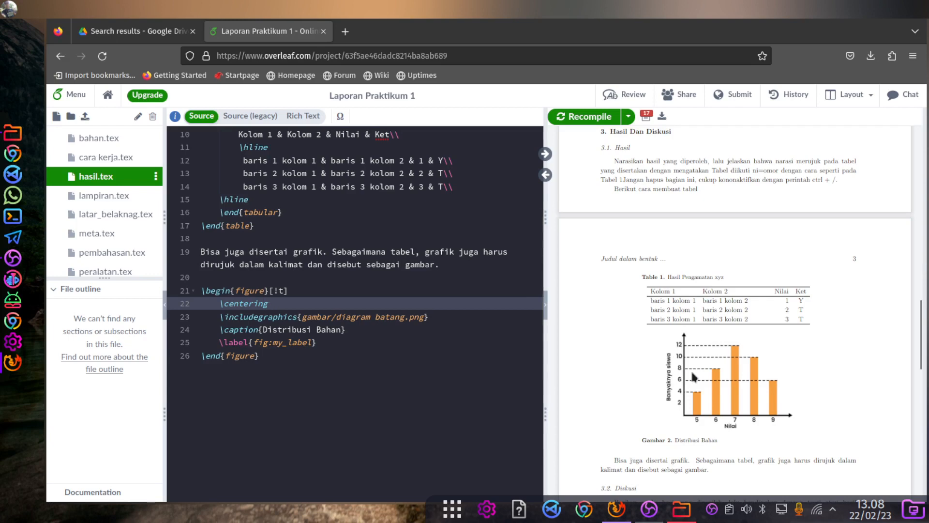
{"action": "scroll", "coordinate": [436, 343], "scroll_direction": "down", "scroll_amount": 2}
{"action": "scroll", "coordinate": [450, 330], "scroll_direction": "up", "scroll_amount": 4}
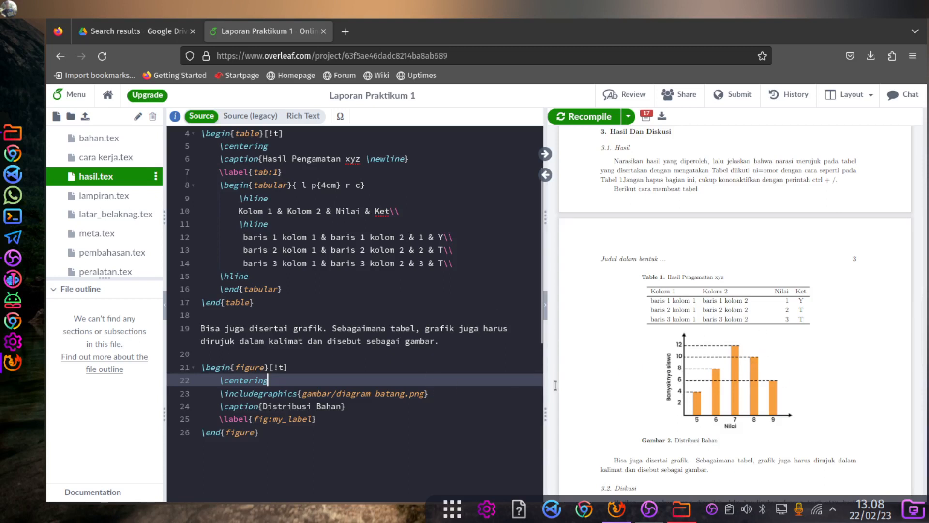
Read the Diskusi section in the PDF preview and open pembahasan.tex from the partial folder
{"action": "scroll", "coordinate": [695, 357], "scroll_direction": "down", "scroll_amount": 2}
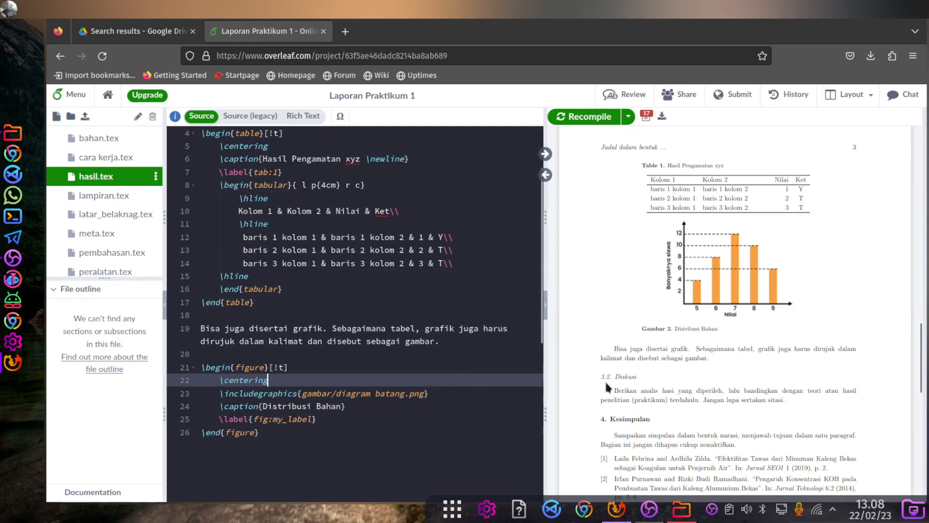
{"action": "scroll", "coordinate": [607, 387], "scroll_direction": "down", "scroll_amount": 1}
{"action": "scroll", "coordinate": [403, 409], "scroll_direction": "down", "scroll_amount": 3}
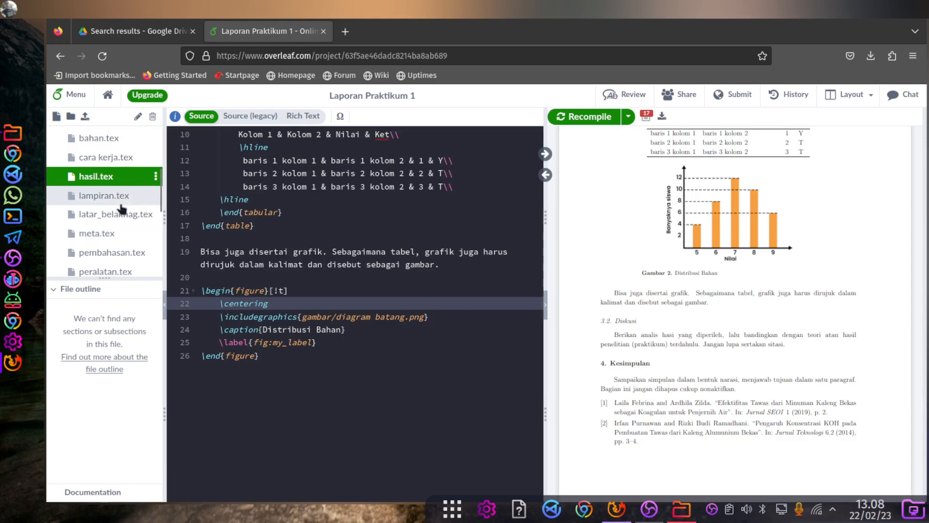
{"action": "scroll", "coordinate": [122, 208], "scroll_direction": "down", "scroll_amount": 3}
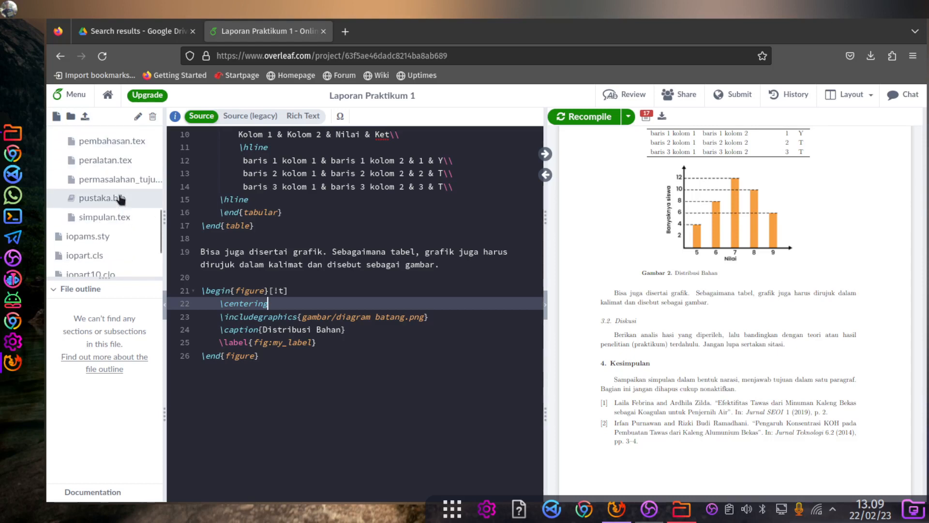
{"action": "left_click", "coordinate": [112, 140]}
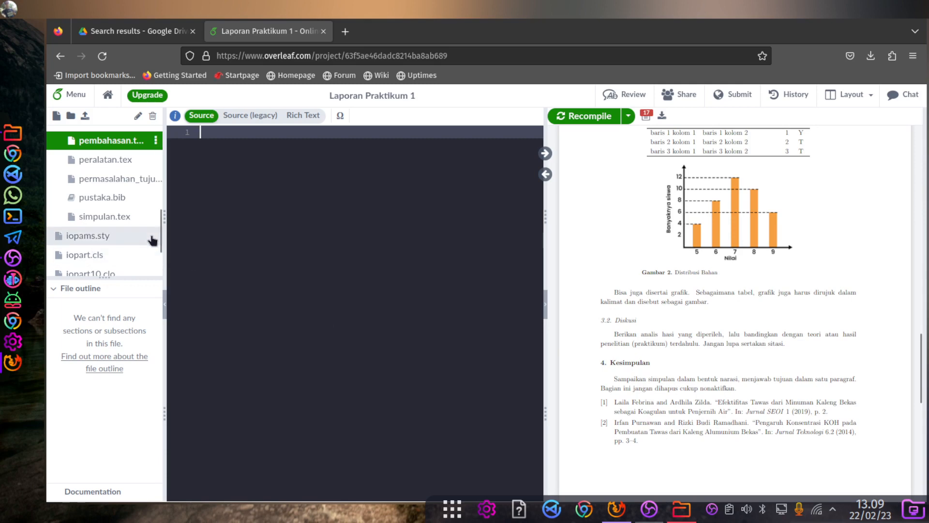
Open simpulan.tex from the partial folder and read its instruction paragraph alongside the Kesimpulan section in the PDF preview
{"action": "scroll", "coordinate": [140, 242], "scroll_direction": "up", "scroll_amount": 1}
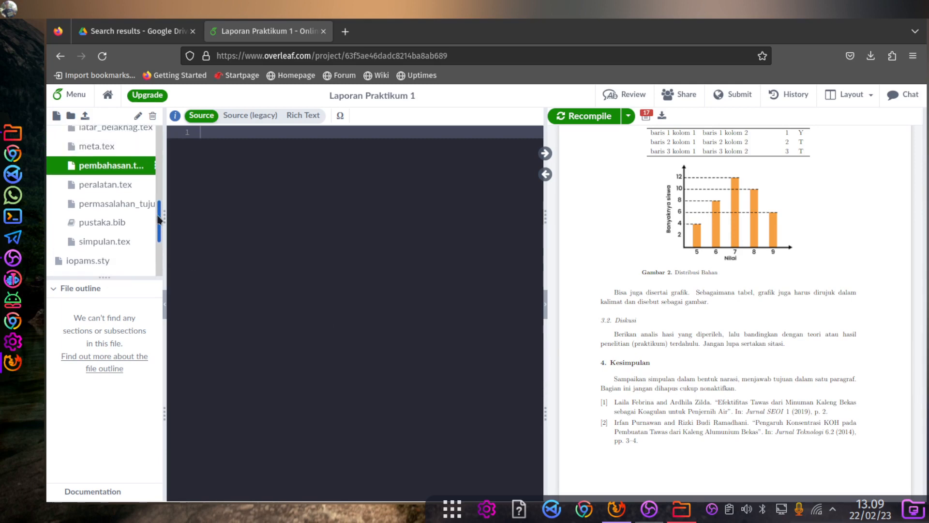
{"action": "left_click", "coordinate": [116, 242]}
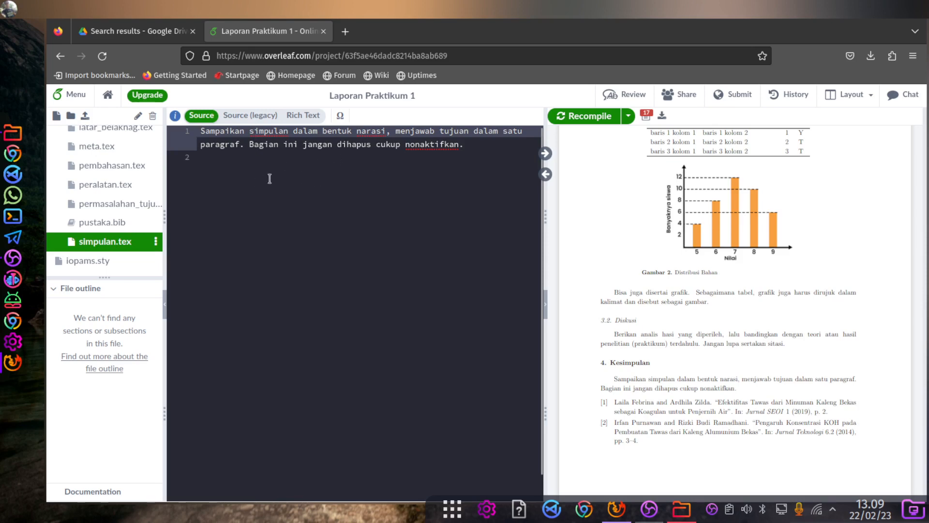
Open the bibliography file pustaka.bib in the project, and open Google Scholar in a separate browser tab
{"action": "scroll", "coordinate": [135, 224], "scroll_direction": "down", "scroll_amount": 2}
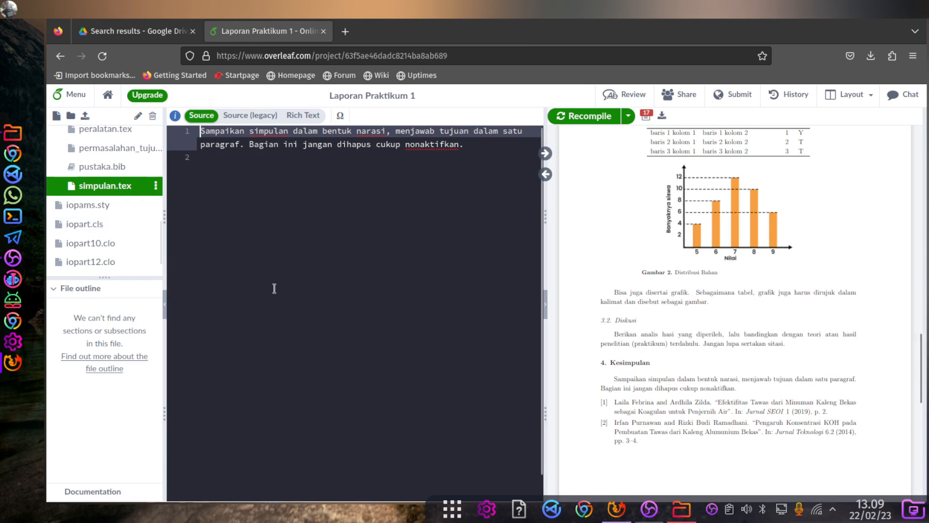
{"action": "left_click", "coordinate": [103, 169]}
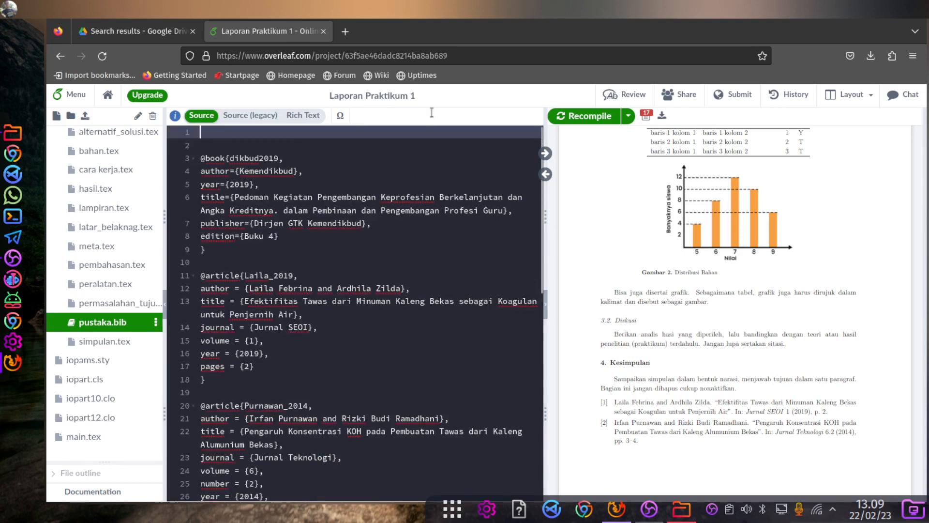
{"action": "left_click", "coordinate": [350, 35]}
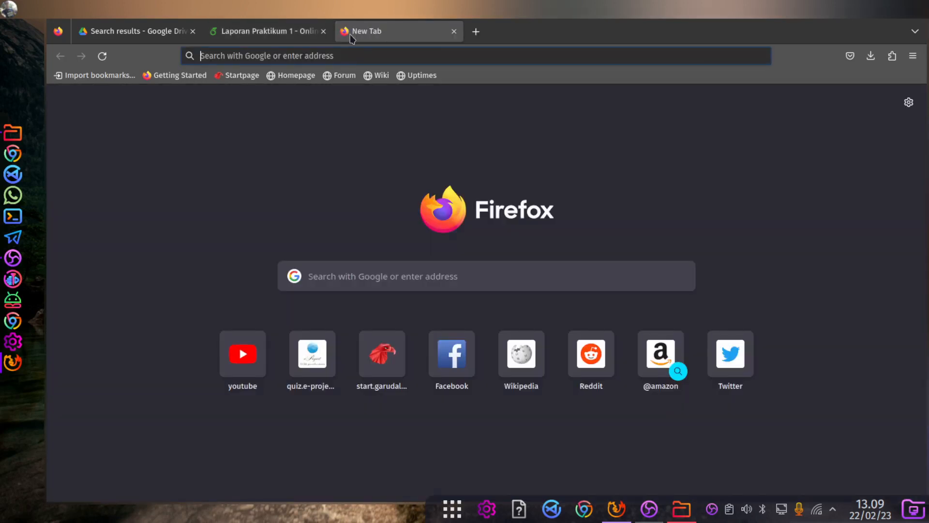
{"action": "type", "text": "oog"}
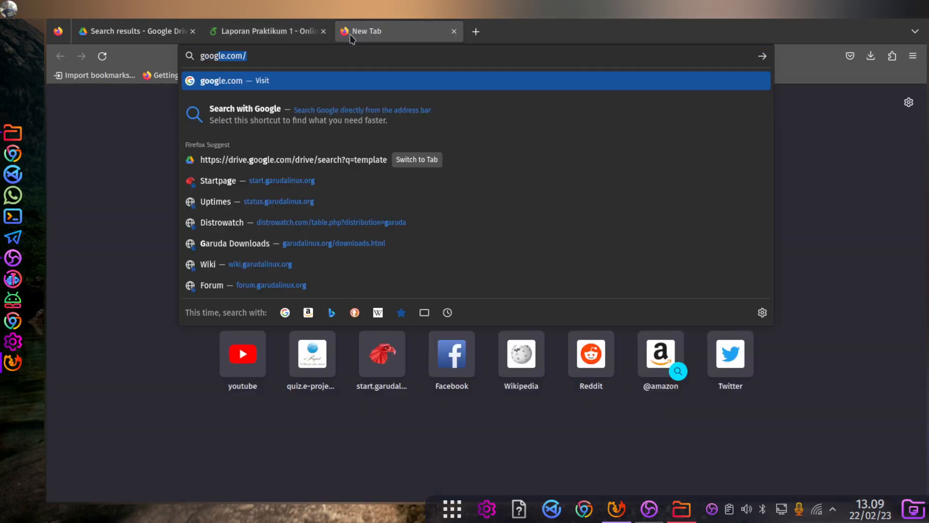
{"action": "type", "text": "le scholear"}
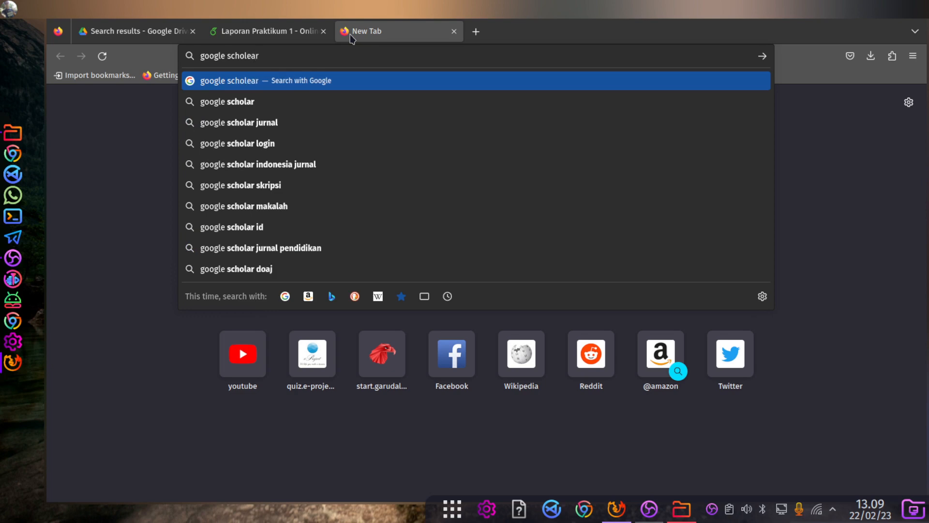
{"action": "key", "text": "Return"}
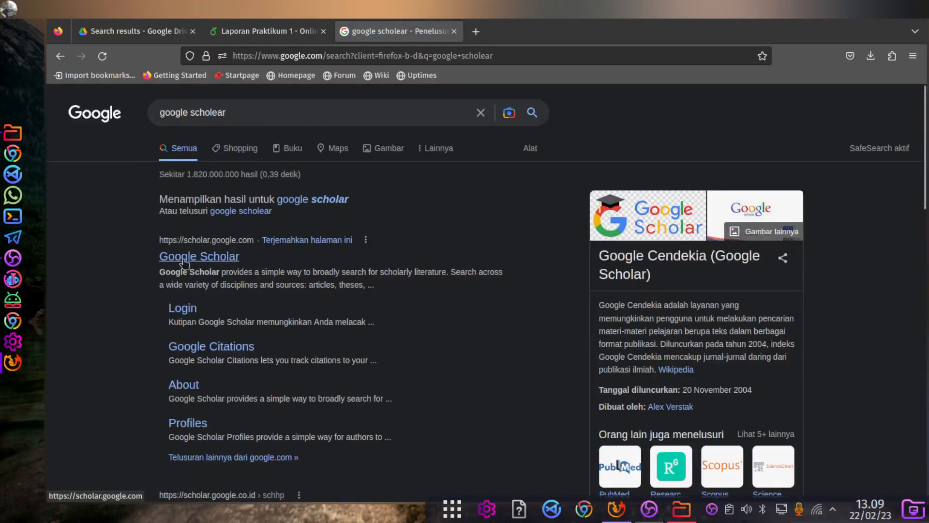
{"action": "left_click", "coordinate": [184, 263]}
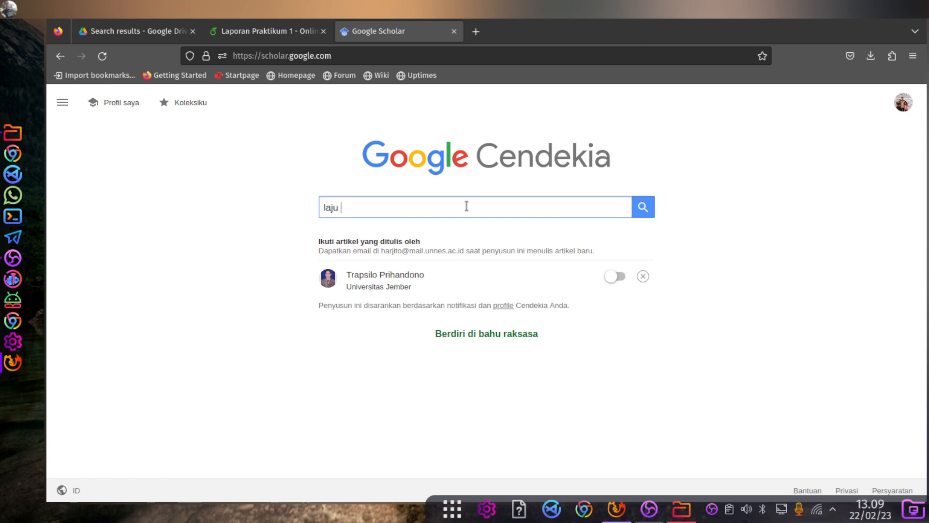
Search Google Scholar for "laju reaksi" and copy the first result's complete BibTeX citation
{"action": "type", "text": "reaksi"}
{"action": "key", "text": "Return"}
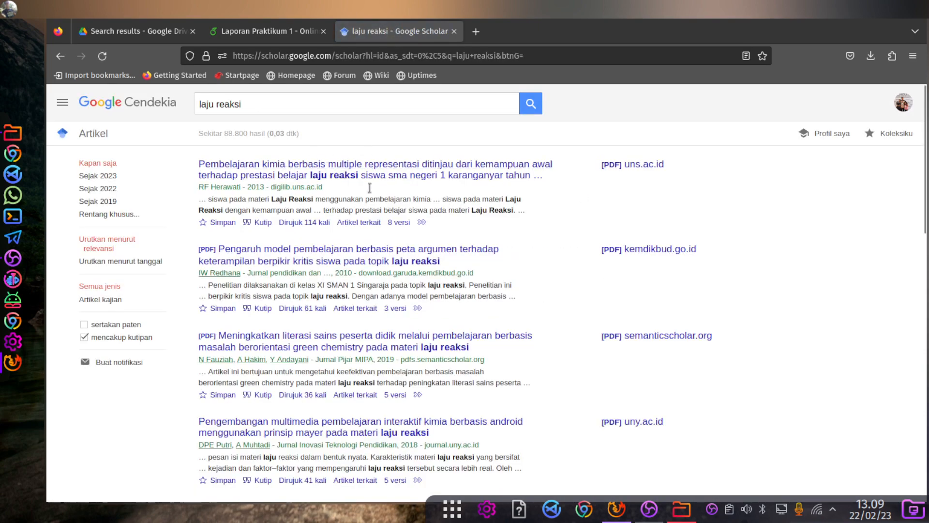
{"action": "left_click", "coordinate": [264, 223]}
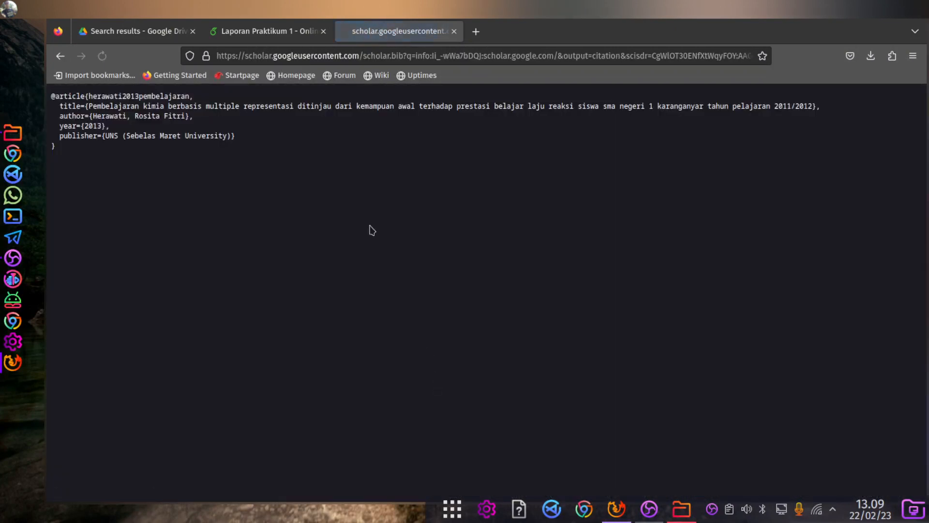
{"action": "key", "text": "ctrl+a"}
{"action": "key", "text": "ctrl+c"}
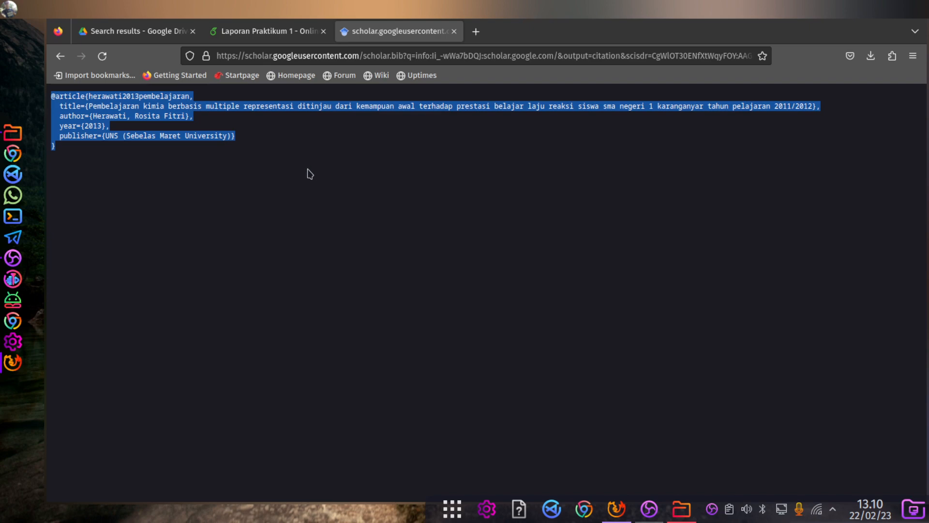
Back in Overleaf, paste the copied BibTeX entry below the last article in pustaka.bib and save the file
{"action": "left_click", "coordinate": [240, 39]}
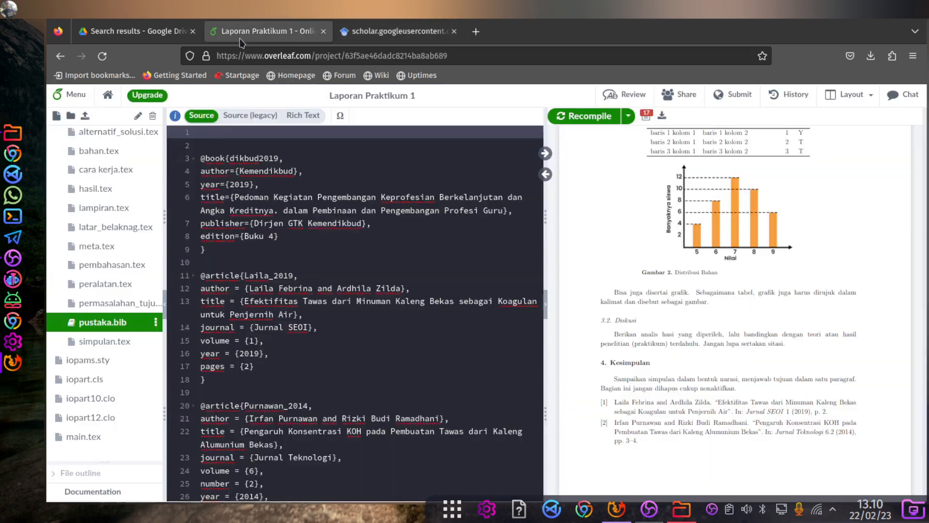
{"action": "left_click", "coordinate": [282, 224]}
{"action": "scroll", "coordinate": [336, 264], "scroll_direction": "down", "scroll_amount": 6}
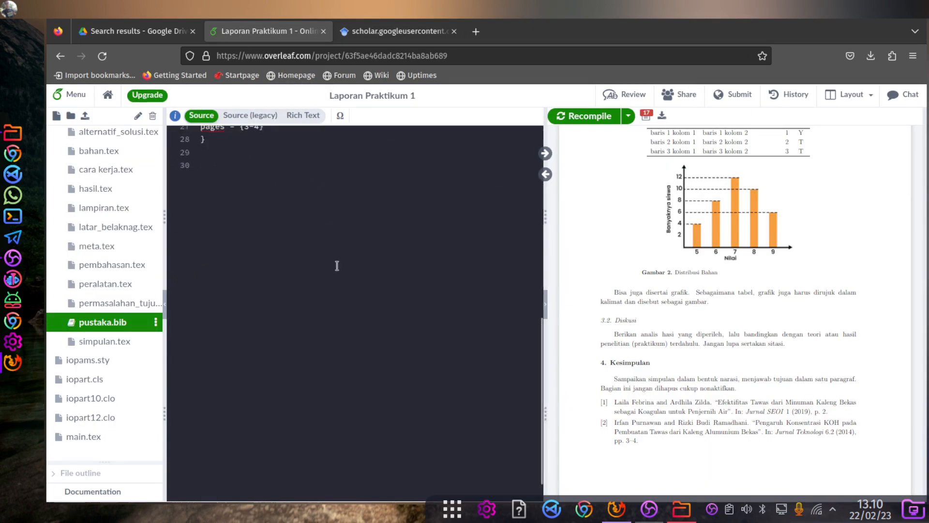
{"action": "scroll", "coordinate": [315, 257], "scroll_direction": "up", "scroll_amount": 4}
{"action": "left_click", "coordinate": [289, 386]}
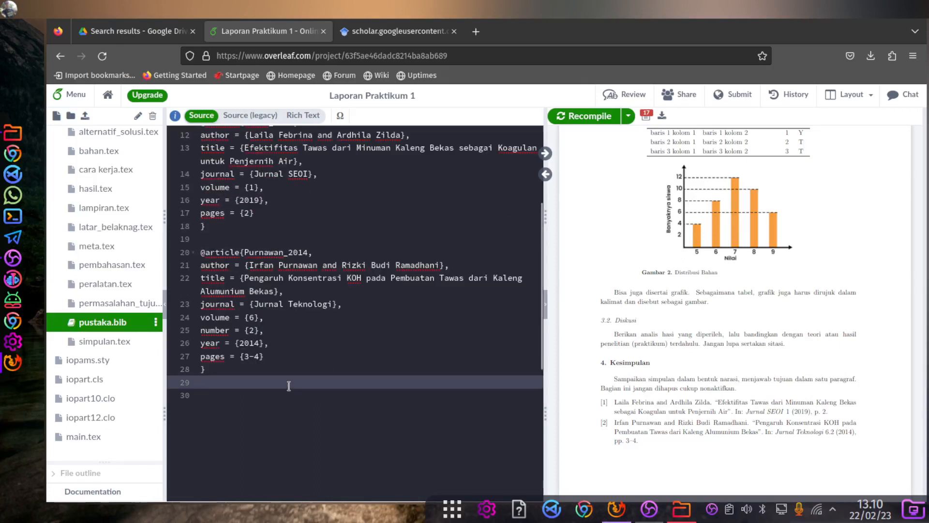
{"action": "key", "text": "Return"}
{"action": "key", "text": "ctrl+v"}
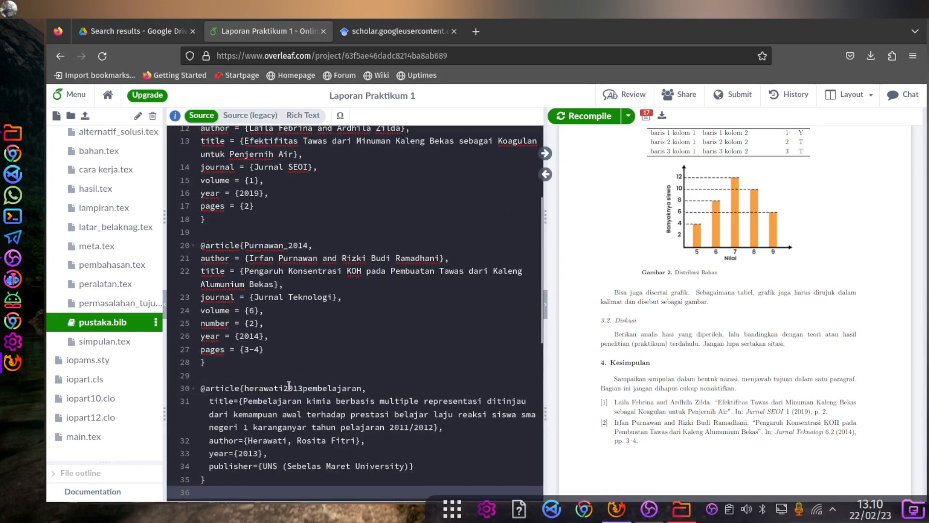
{"action": "key", "text": "ctrl+s"}
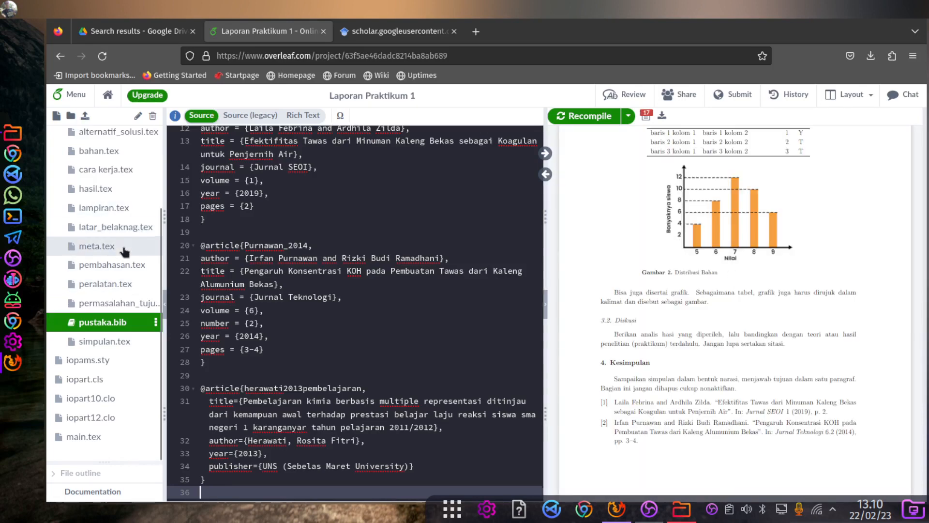
In latar_belaknag.tex, start a \citep{ citation just before the final period of the first paragraph
{"action": "left_click", "coordinate": [119, 227]}
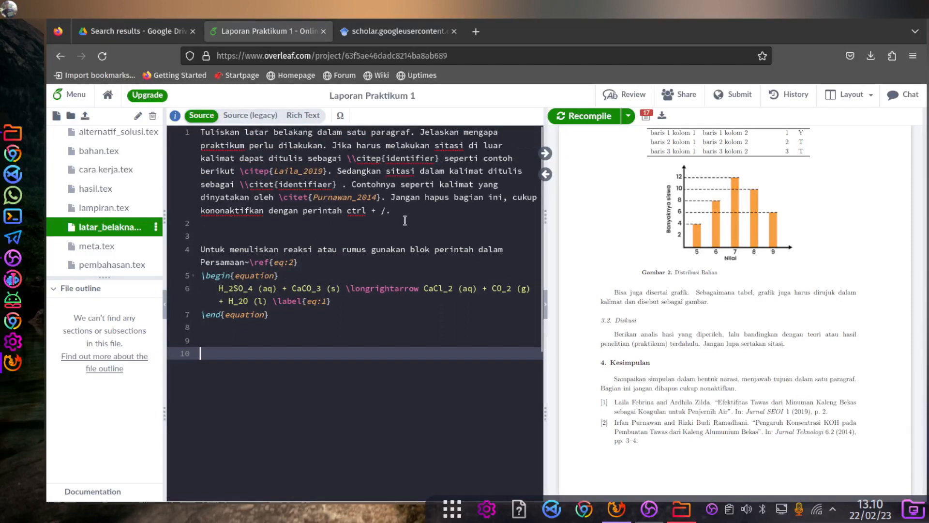
{"action": "left_click", "coordinate": [458, 193]}
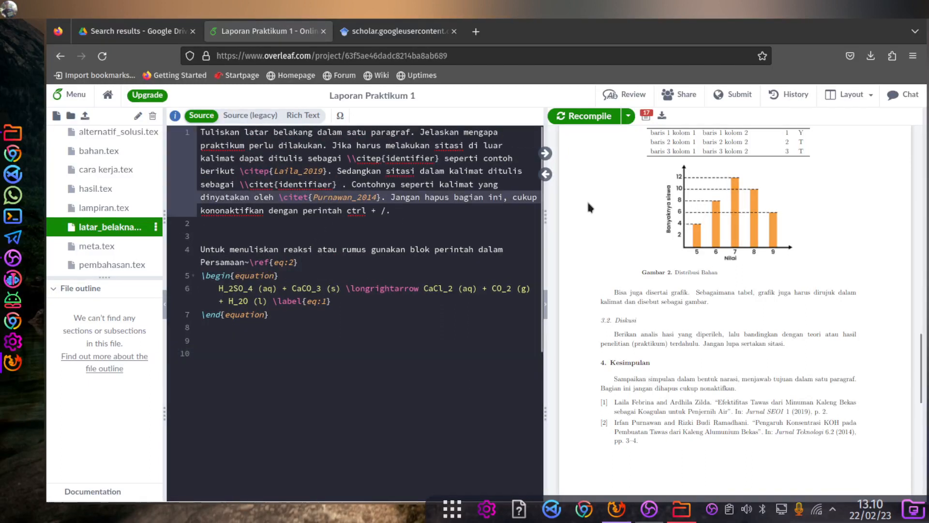
{"action": "key", "text": "Down"}
{"action": "key", "text": "Left"}
{"action": "type", "text": "\\"}
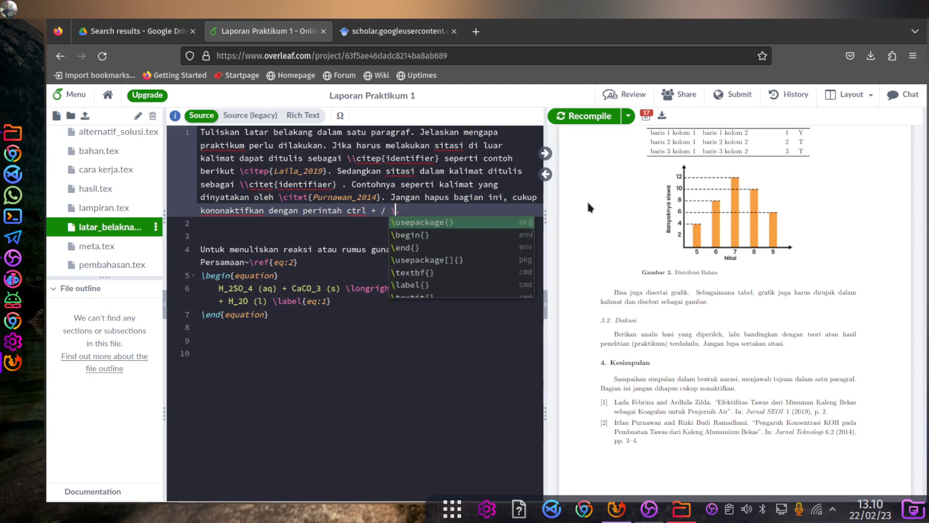
{"action": "type", "text": "cite"}
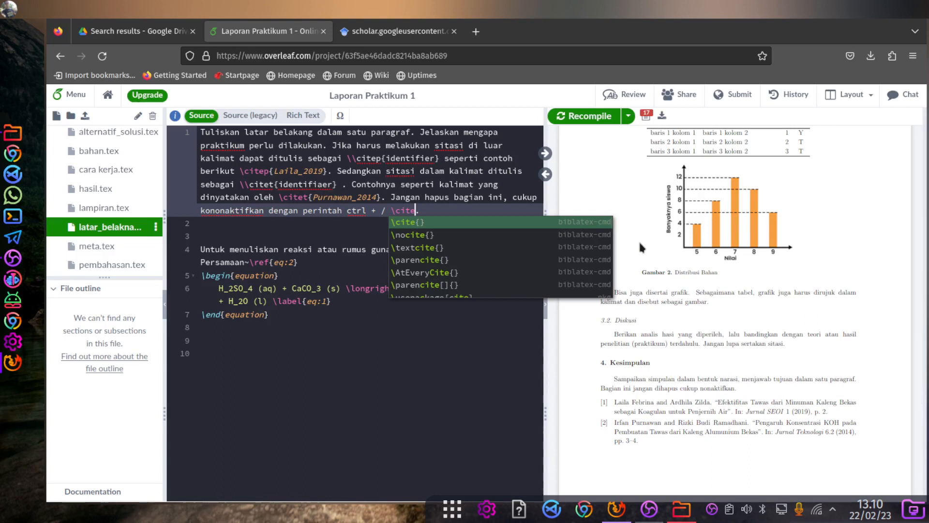
{"action": "type", "text": "p"}
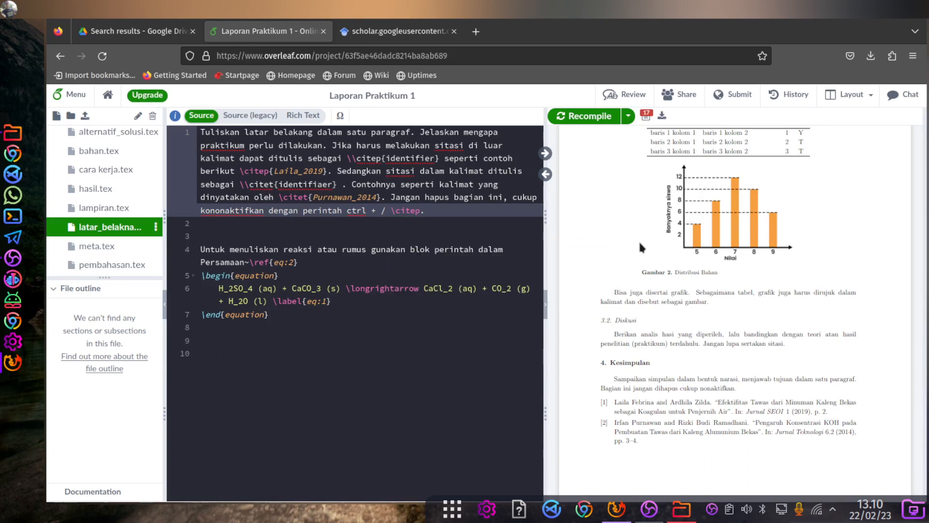
{"action": "type", "text": "{"}
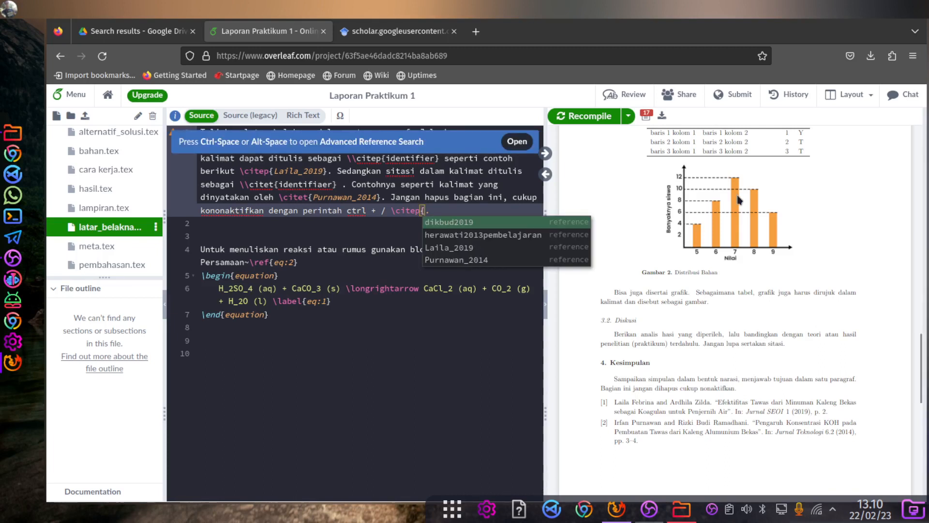
Complete the \citep command with the newly added 2013 article's key and closing brace, and recompile the document
{"action": "double_click", "coordinate": [466, 237]}
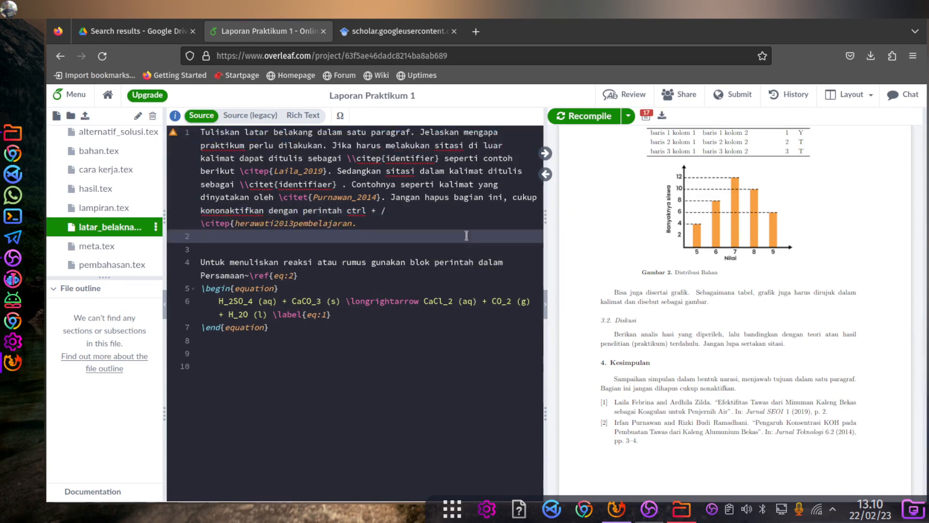
{"action": "key", "text": "ctrl+z"}
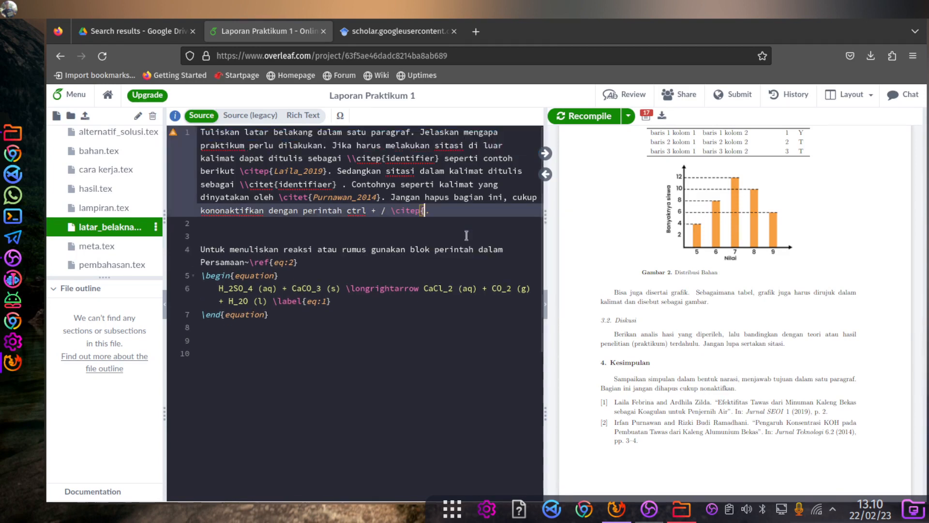
{"action": "type", "text": "h"}
{"action": "key", "text": "Return"}
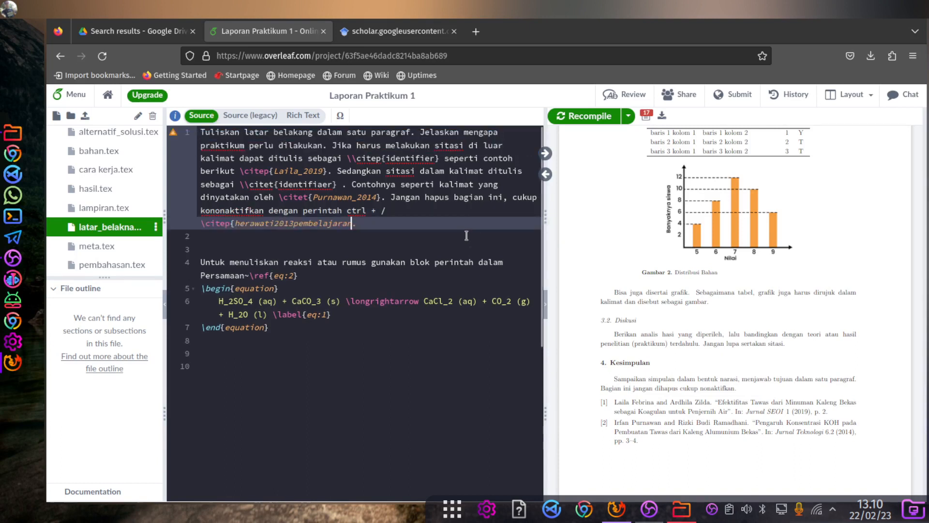
{"action": "type", "text": "}"}
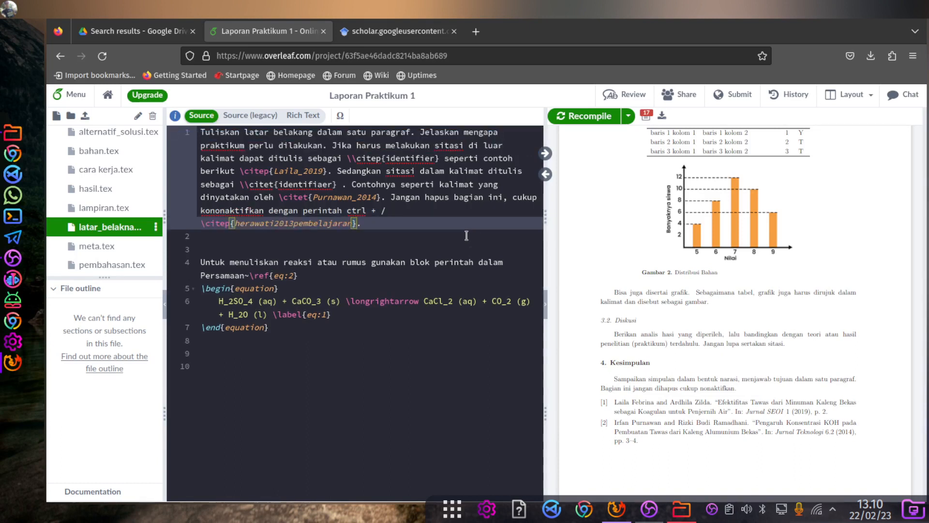
{"action": "key", "text": "ctrl+s"}
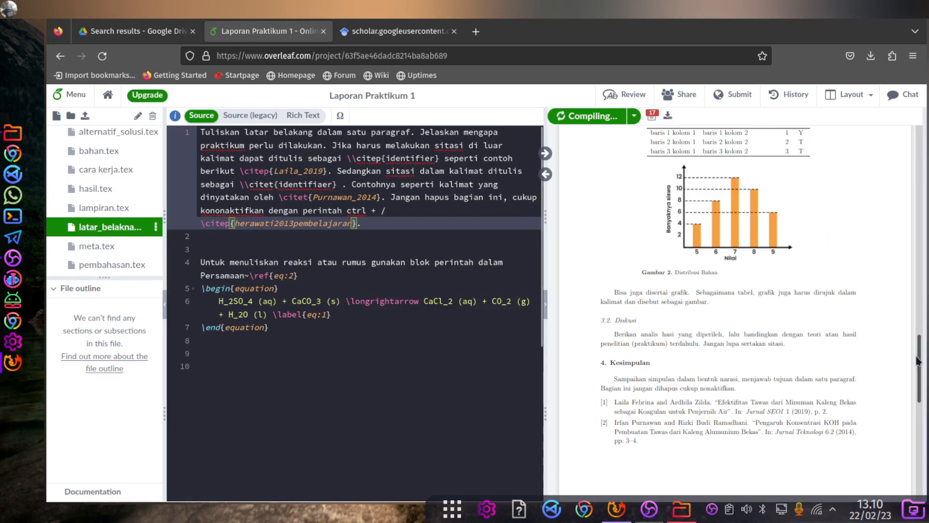
Check the new citation in the Pendahuluan section of the PDF preview against its entry in the reference list
{"action": "scroll", "coordinate": [919, 328], "scroll_direction": "up", "scroll_amount": 2}
{"action": "left_click_drag", "start_coordinate": [919, 325], "coordinate": [915, 177]}
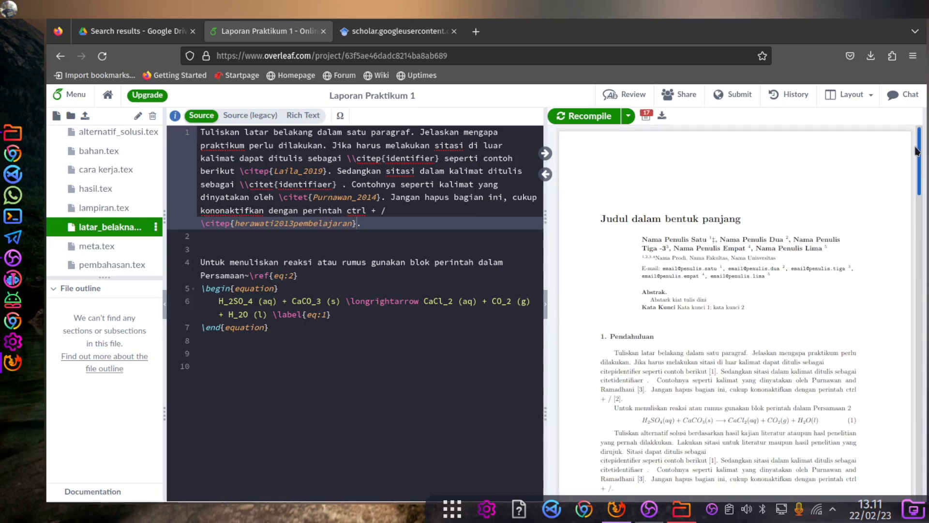
{"action": "scroll", "coordinate": [827, 429], "scroll_direction": "down", "scroll_amount": 3}
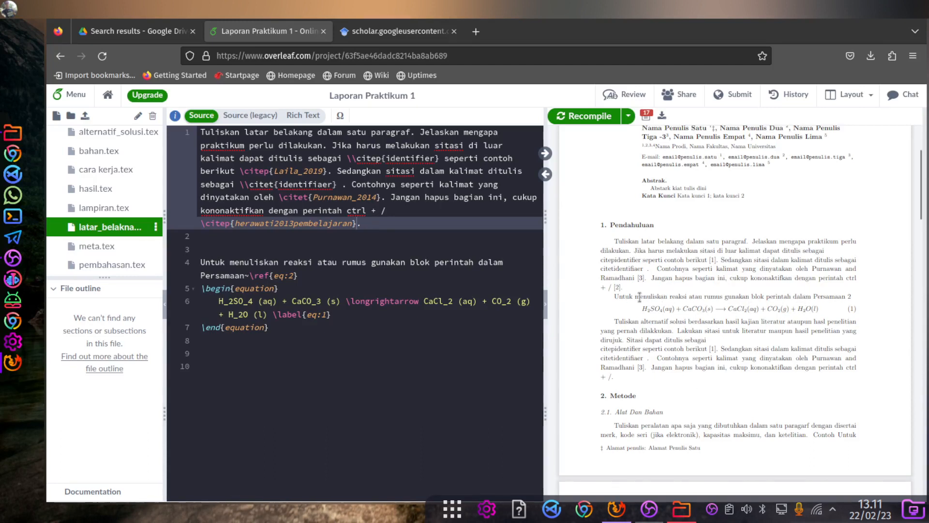
{"action": "double_click", "coordinate": [619, 286]}
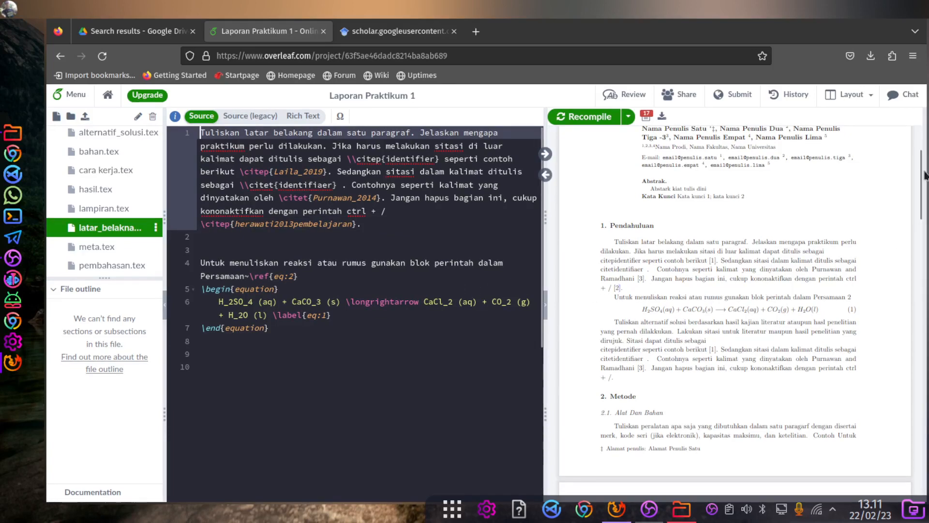
{"action": "left_click_drag", "start_coordinate": [924, 175], "coordinate": [922, 395]}
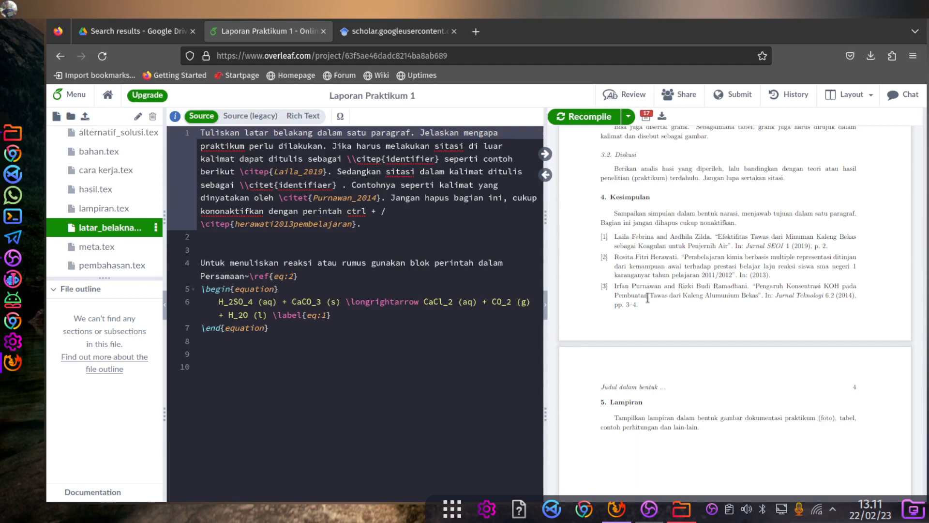
{"action": "double_click", "coordinate": [619, 258]}
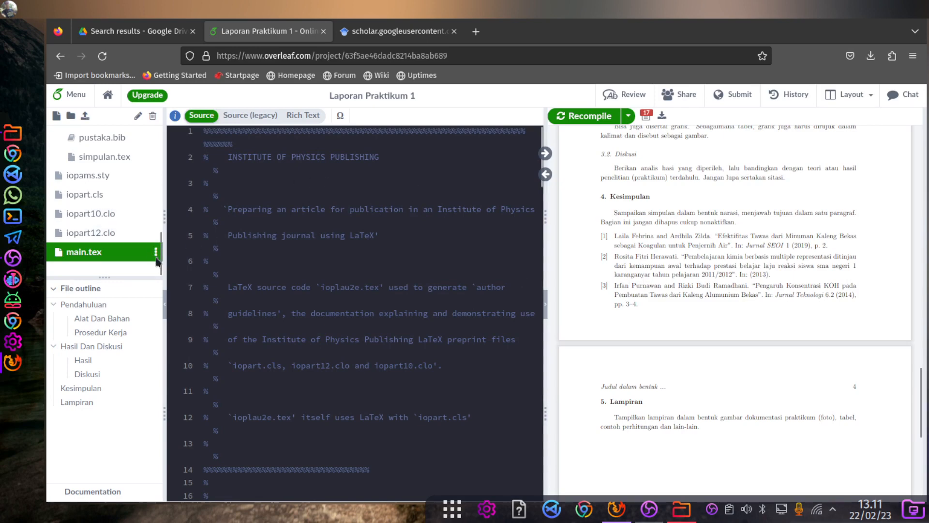
Open lampiran.tex from the partial folder and read its instruction text alongside the Lampiran section in the PDF preview
{"action": "scroll", "coordinate": [666, 405], "scroll_direction": "down", "scroll_amount": 5}
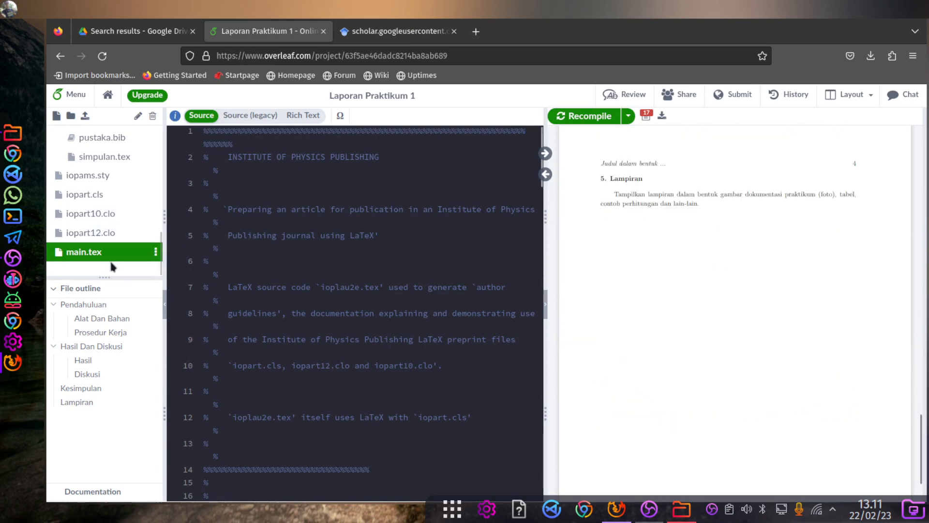
{"action": "left_click_drag", "start_coordinate": [161, 254], "coordinate": [162, 210]}
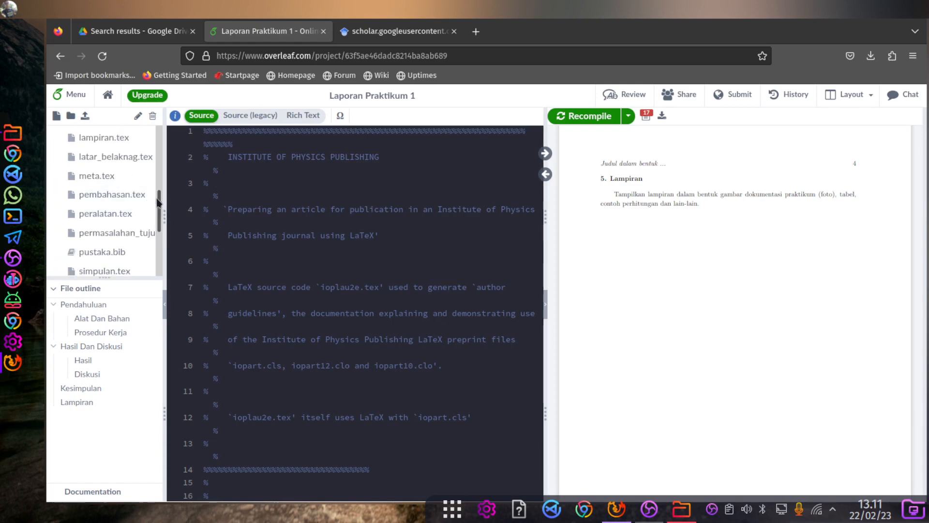
{"action": "scroll", "coordinate": [161, 227], "scroll_direction": "up", "scroll_amount": 1}
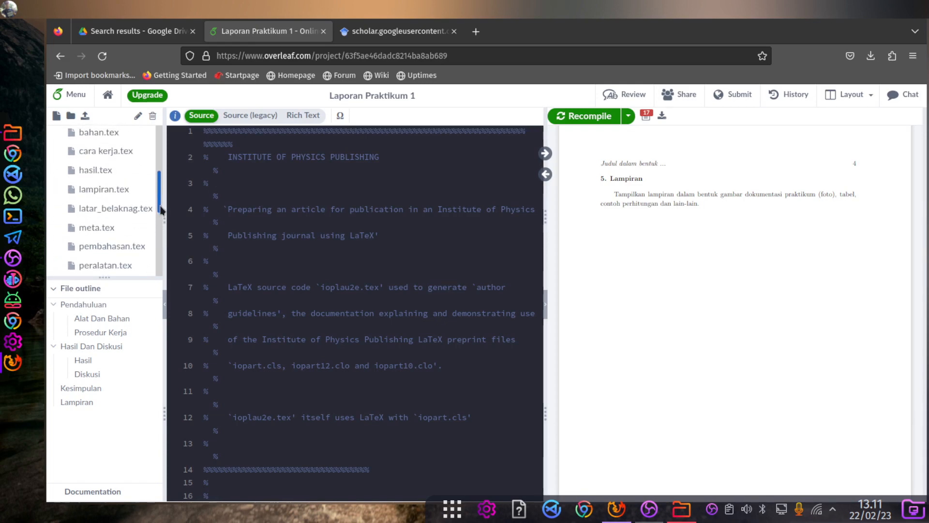
{"action": "left_click", "coordinate": [132, 193]}
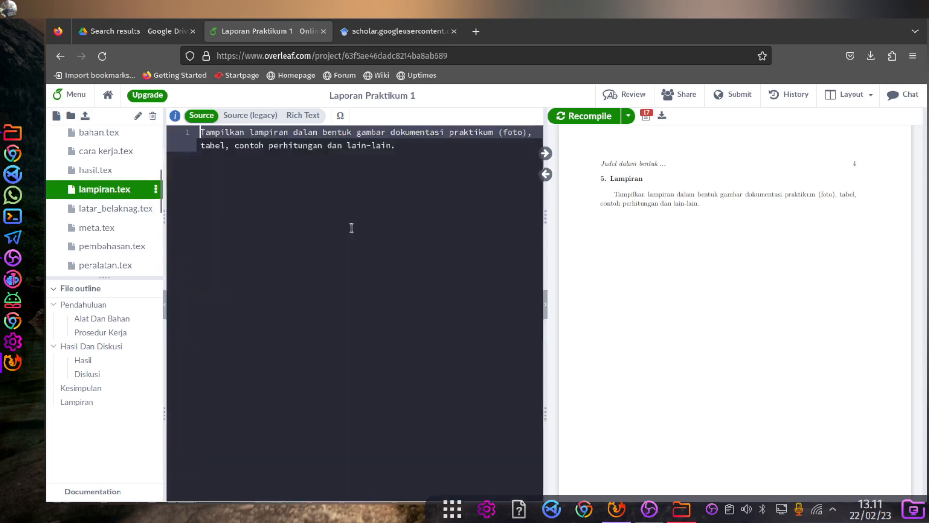
{"action": "scroll", "coordinate": [638, 248], "scroll_direction": "down", "scroll_amount": 2}
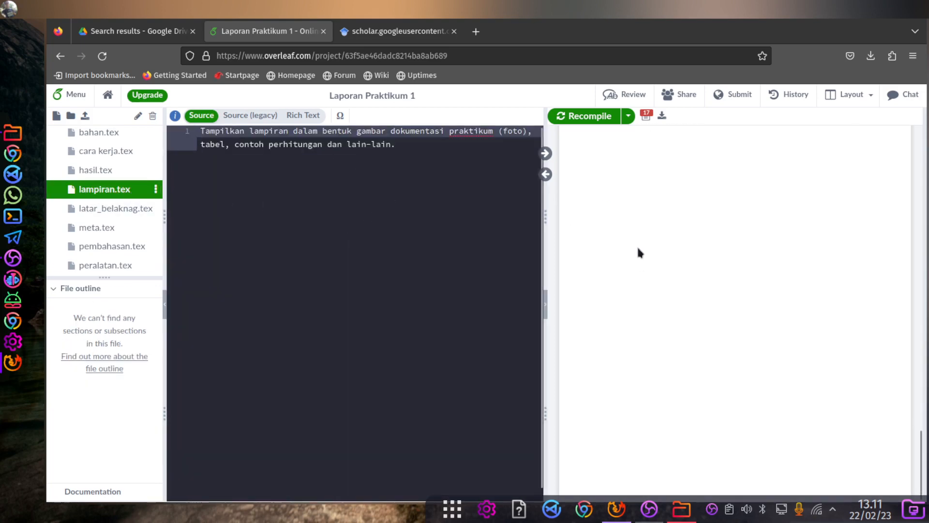
{"action": "scroll", "coordinate": [365, 181], "scroll_direction": "down", "scroll_amount": 1}
{"action": "scroll", "coordinate": [364, 181], "scroll_direction": "up", "scroll_amount": 1}
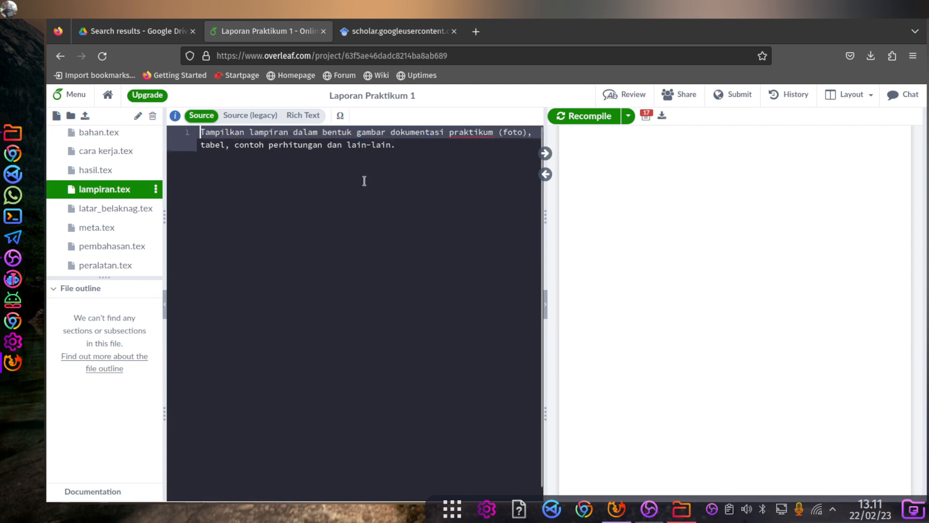
{"action": "left_click", "coordinate": [307, 174]}
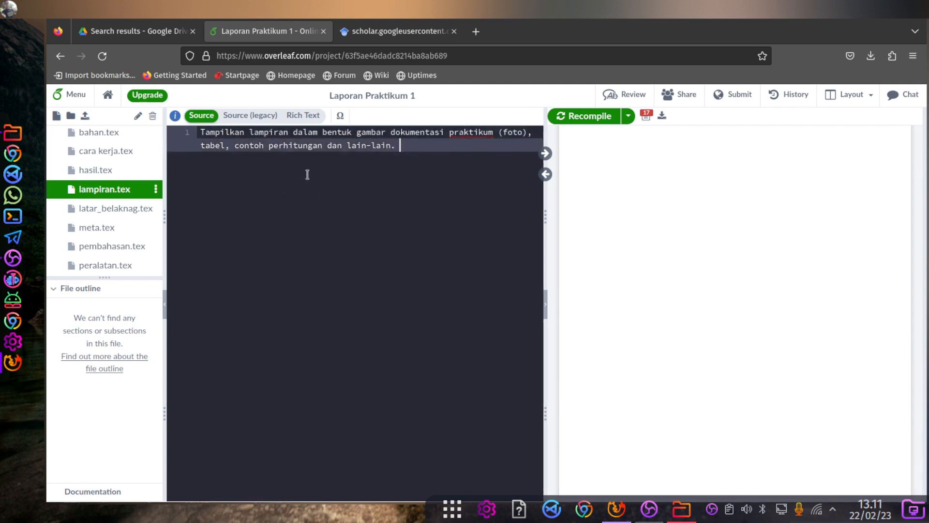